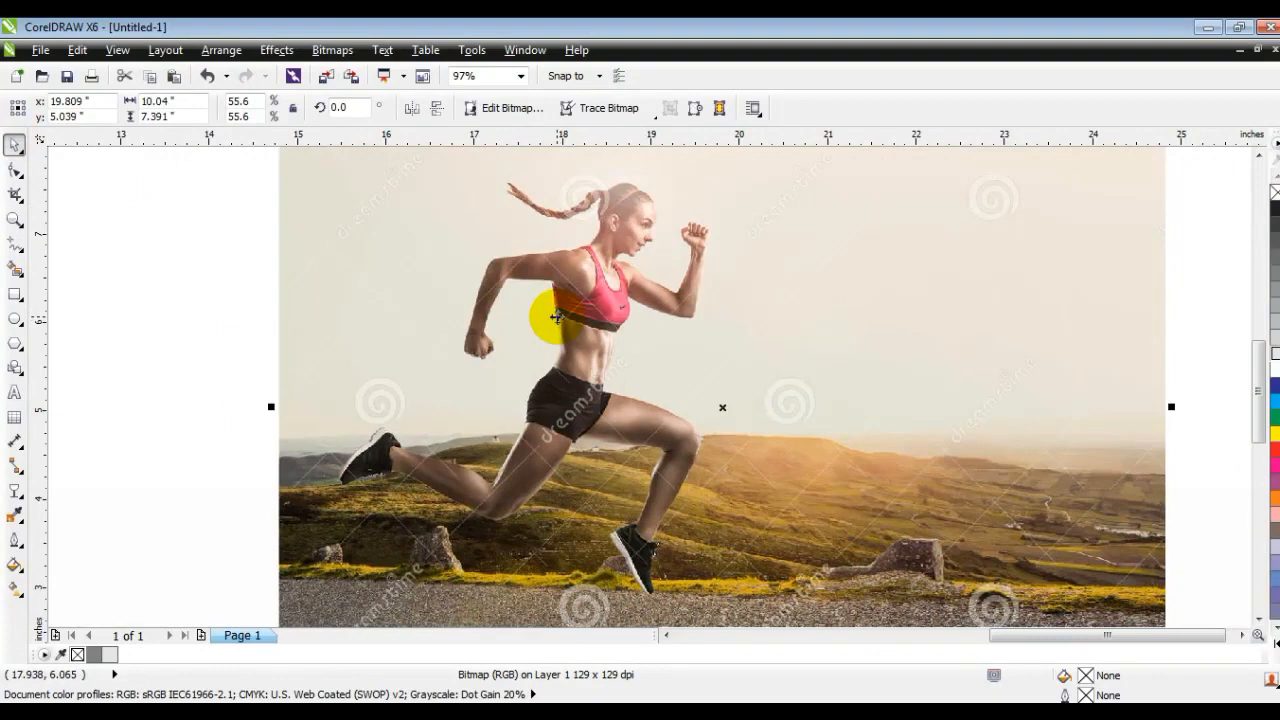
- Apply a uniform transparency of 50 to the runner photo
{"action": "left_click", "coordinate": [15, 490]}
{"action": "left_click", "coordinate": [125, 108]}
{"action": "left_click", "coordinate": [102, 131]}
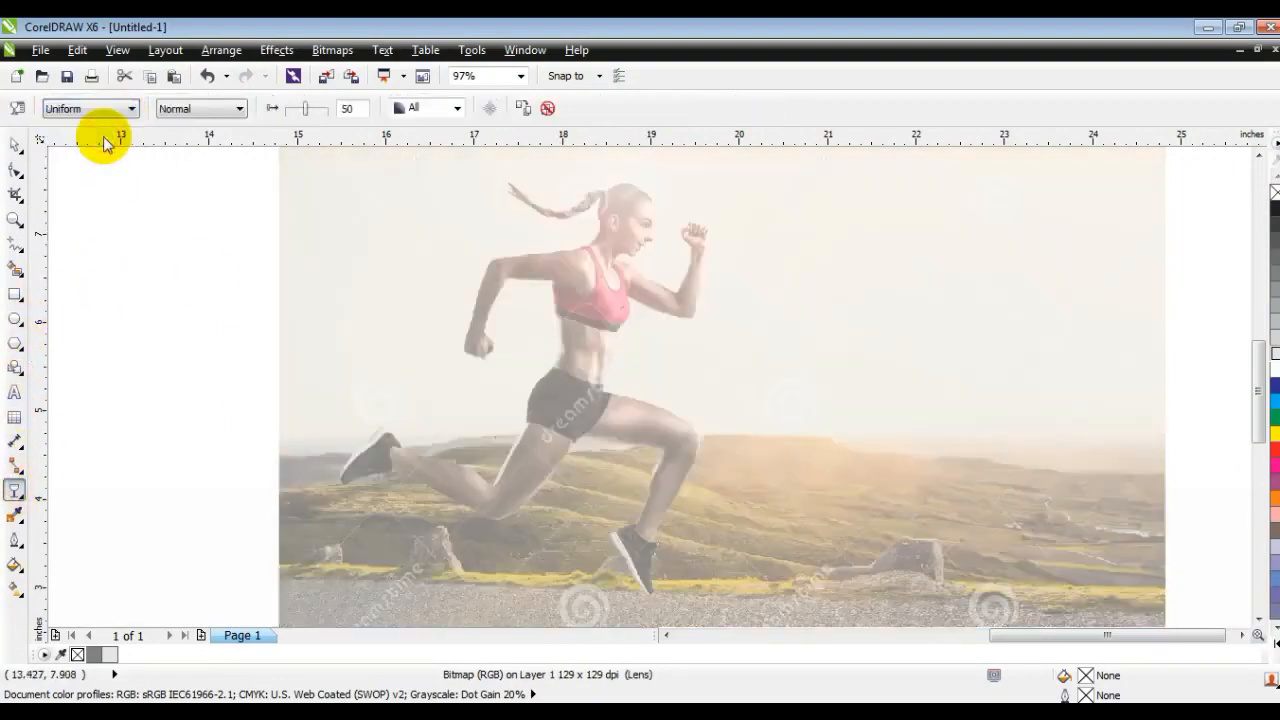
- Lock the faded runner photo in place as a tracing background and clear the selection
{"action": "left_click", "coordinate": [15, 145]}
{"action": "right_click", "coordinate": [473, 350]}
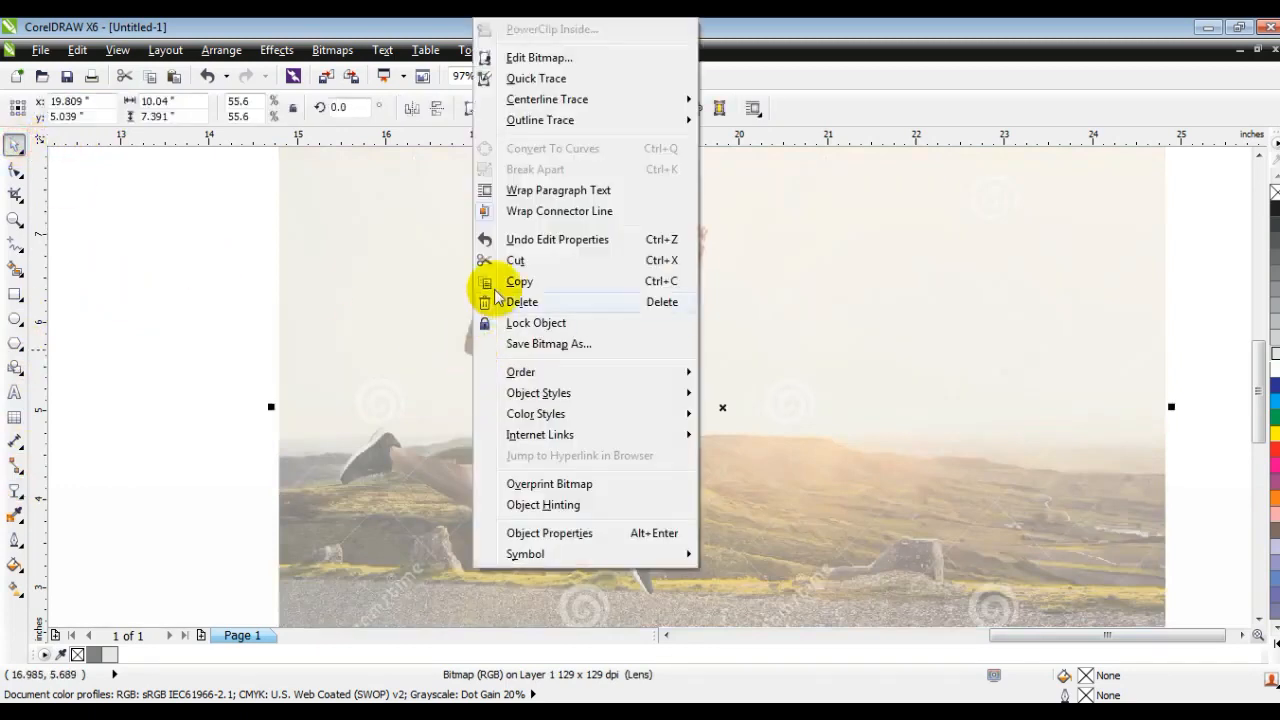
{"action": "left_click", "coordinate": [491, 323]}
{"action": "left_click", "coordinate": [280, 340]}
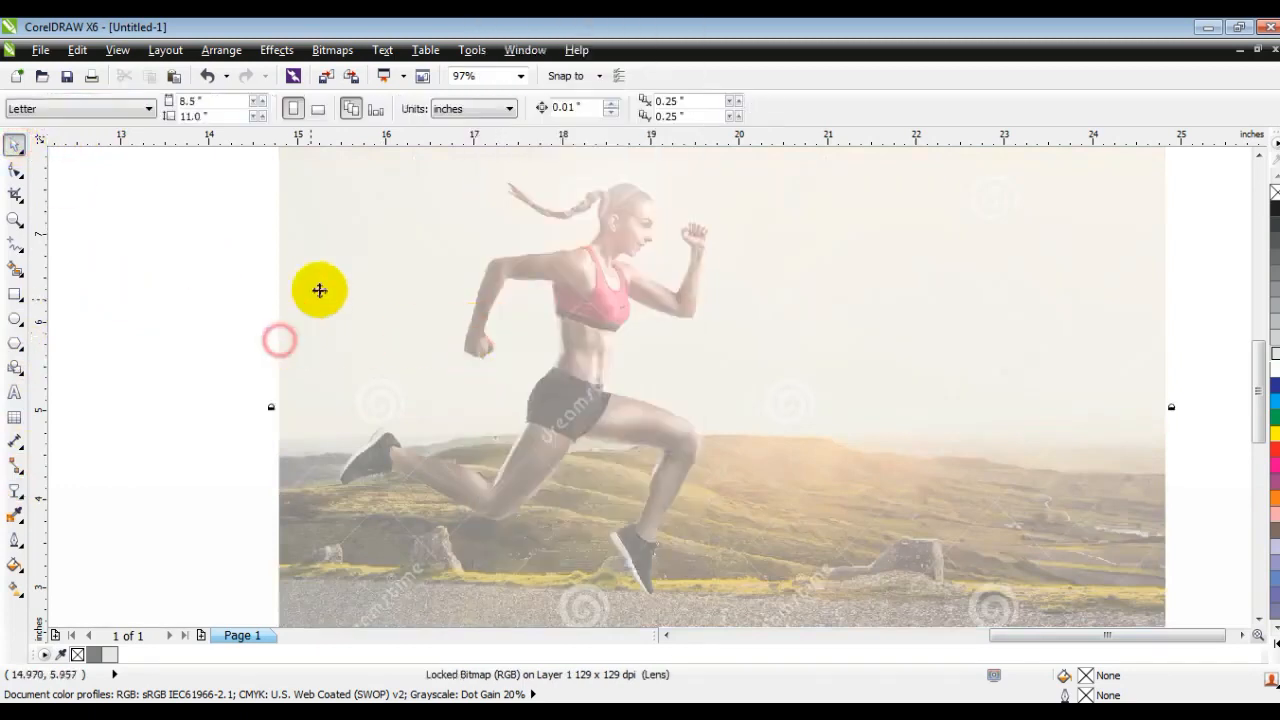
- Draw a closed three-point outline about 0.65 by 1.58 inches over the runner's torso, from the rear shoulder down to the hip
{"action": "left_click", "coordinate": [15, 219]}
{"action": "left_click_drag", "start_coordinate": [386, 184], "coordinate": [906, 551]}
{"action": "left_click_drag", "start_coordinate": [297, 175], "coordinate": [886, 531]}
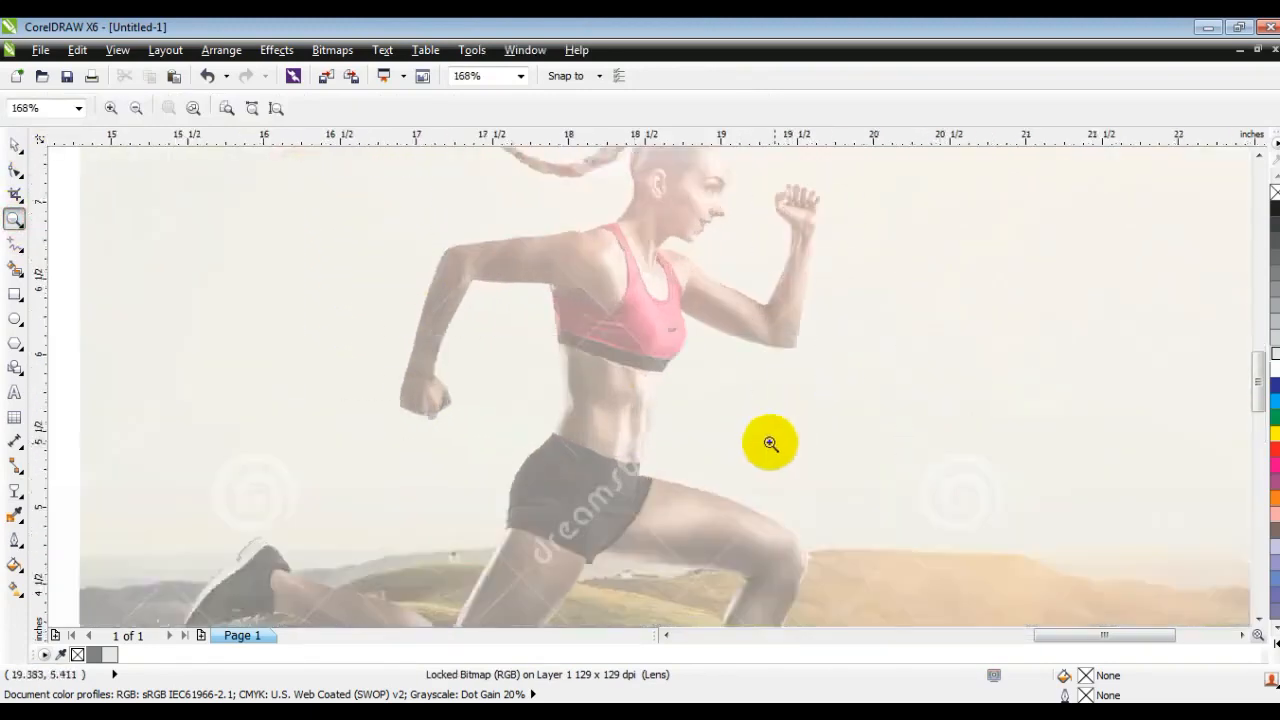
{"action": "left_click", "coordinate": [15, 243]}
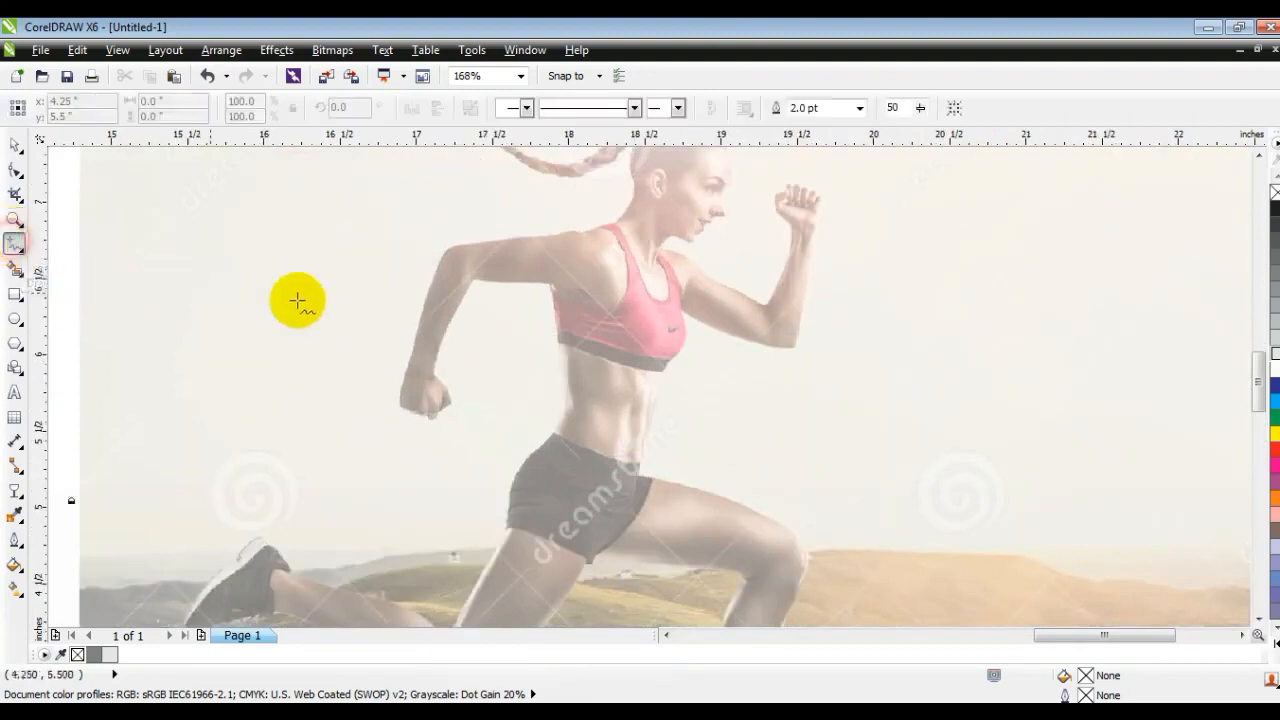
{"action": "left_click", "coordinate": [542, 237]}
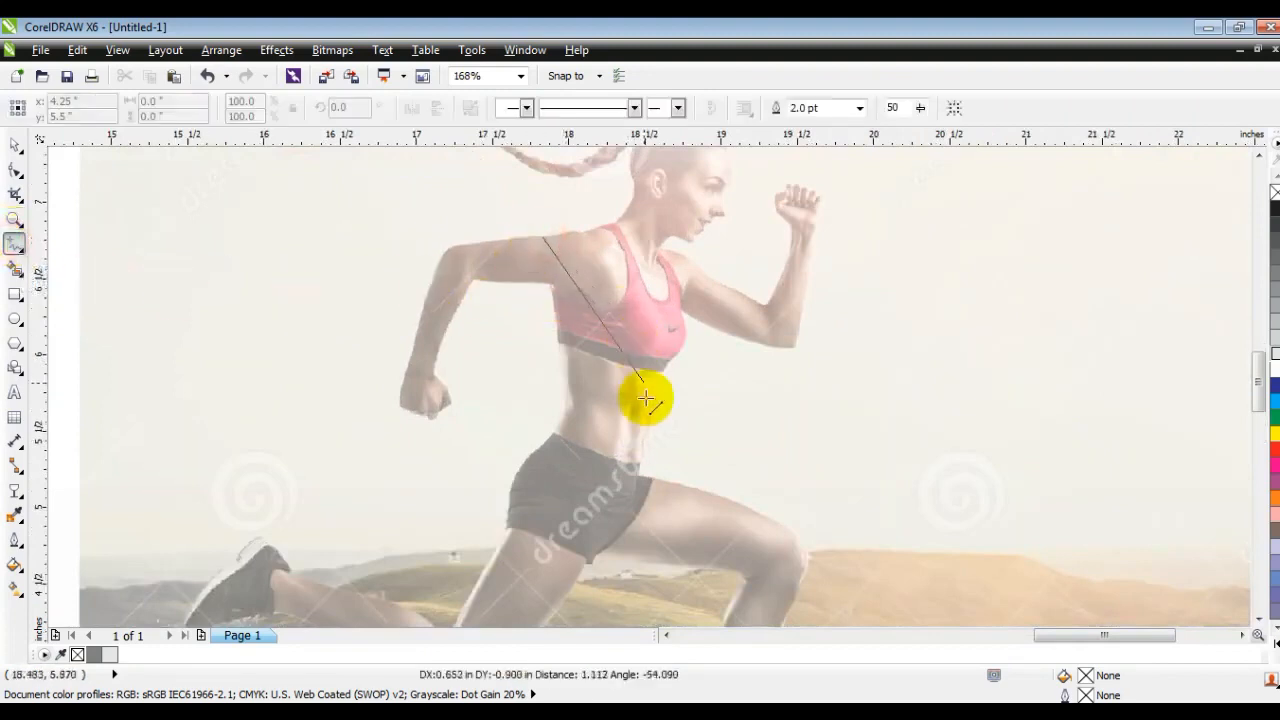
{"action": "left_click", "coordinate": [643, 480]}
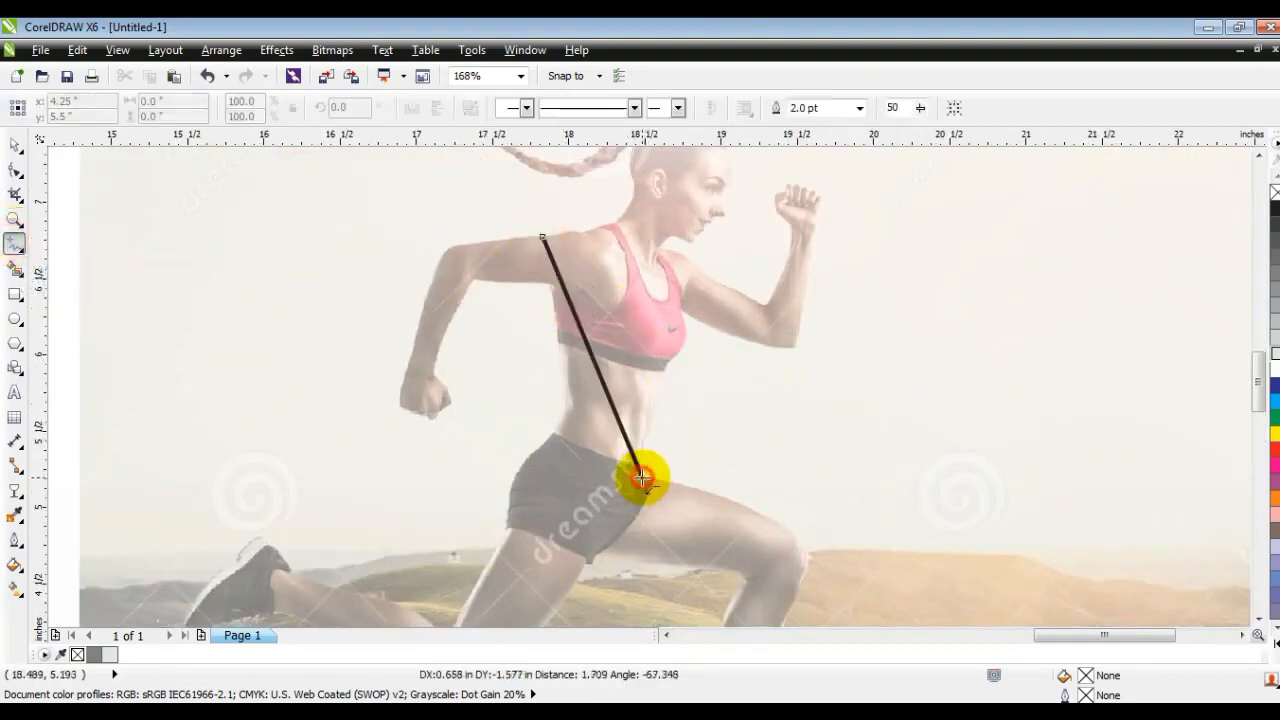
{"action": "left_click", "coordinate": [585, 445]}
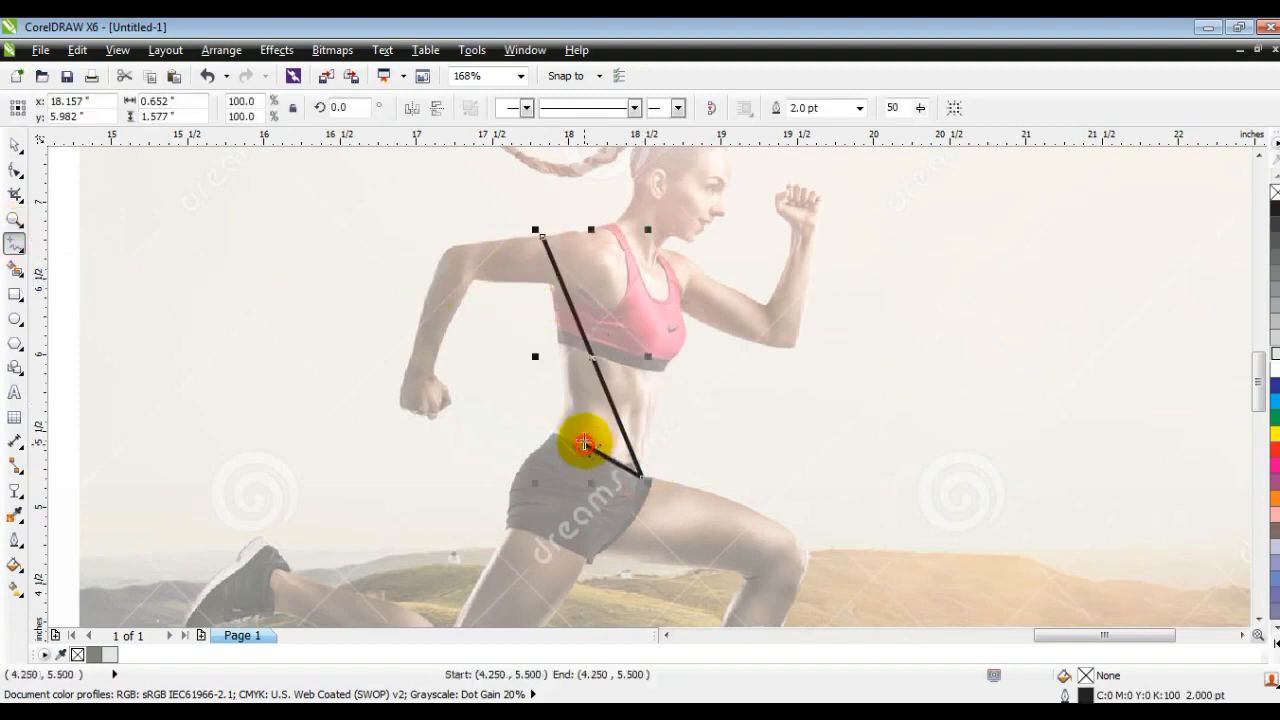
{"action": "left_click", "coordinate": [538, 233]}
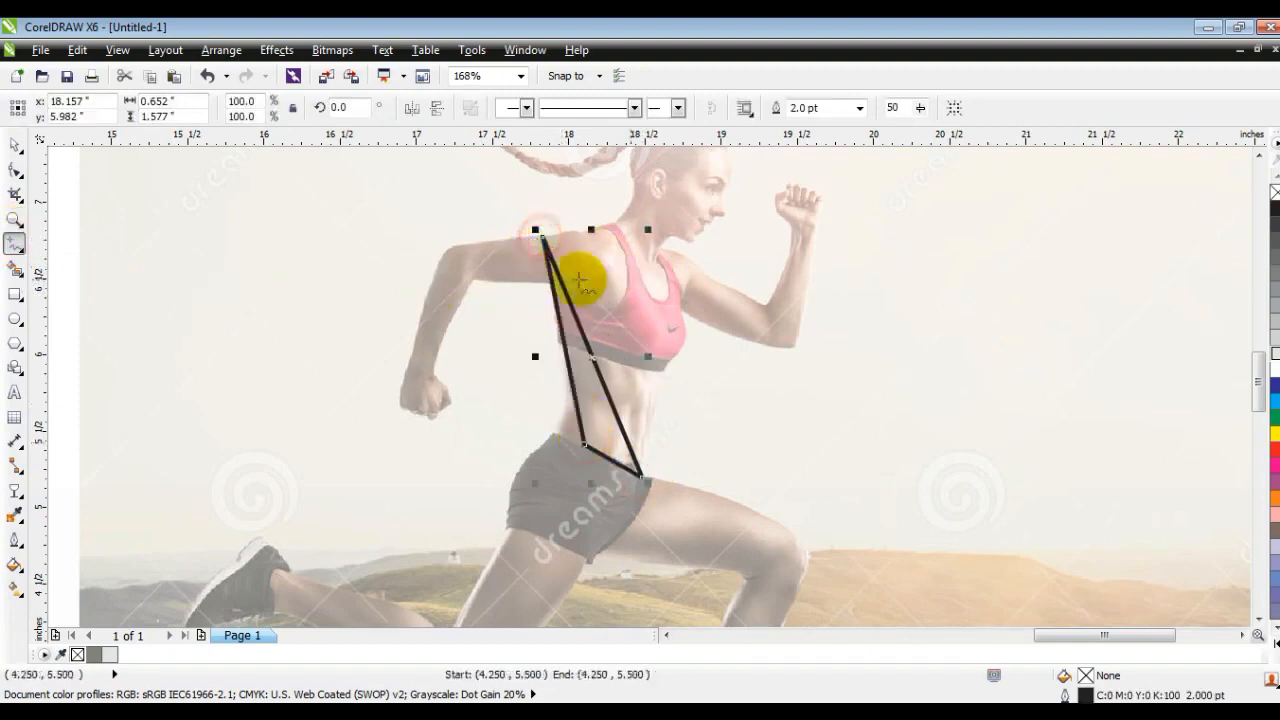
- Convert the torso triangle's segments to curves and bow its front edge outward along the chest and belly
{"action": "left_click", "coordinate": [15, 168]}
{"action": "left_click_drag", "start_coordinate": [457, 209], "coordinate": [538, 396]}
{"action": "left_click", "coordinate": [265, 107]}
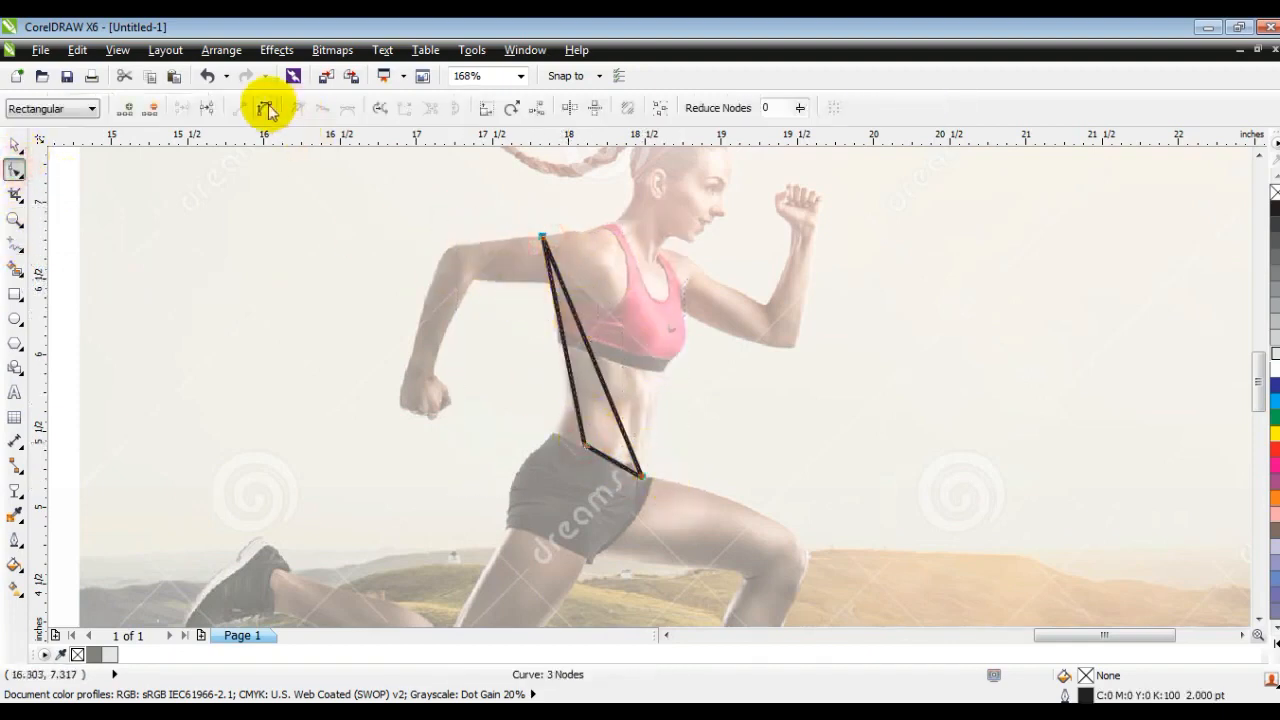
{"action": "left_click_drag", "start_coordinate": [597, 357], "coordinate": [618, 322]}
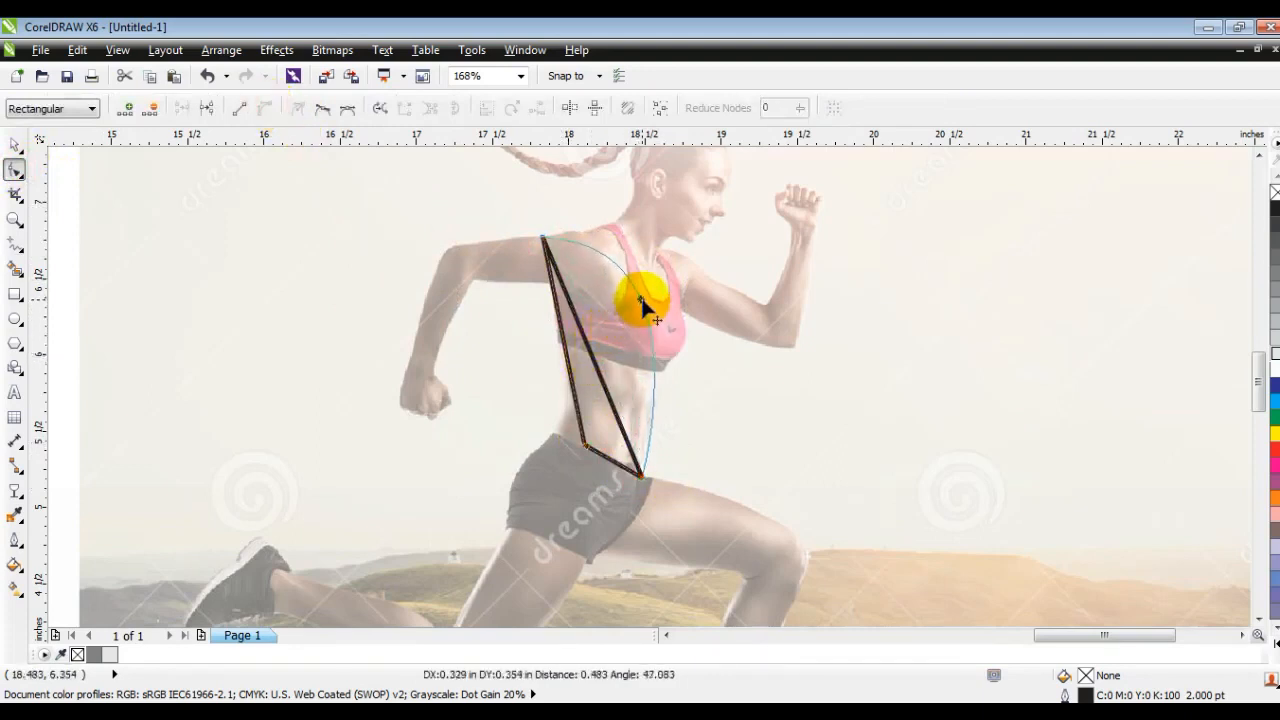
{"action": "left_click_drag", "start_coordinate": [648, 310], "coordinate": [698, 353]}
{"action": "left_click", "coordinate": [666, 465]}
- Bend the torso shape's back edge into an arc following the front edge, and refine its curve handles
{"action": "left_click_drag", "start_coordinate": [561, 328], "coordinate": [598, 325]}
{"action": "left_click_drag", "start_coordinate": [514, 229], "coordinate": [630, 294]}
{"action": "left_click_drag", "start_coordinate": [613, 374], "coordinate": [641, 410]}
{"action": "left_click_drag", "start_coordinate": [630, 295], "coordinate": [622, 272]}
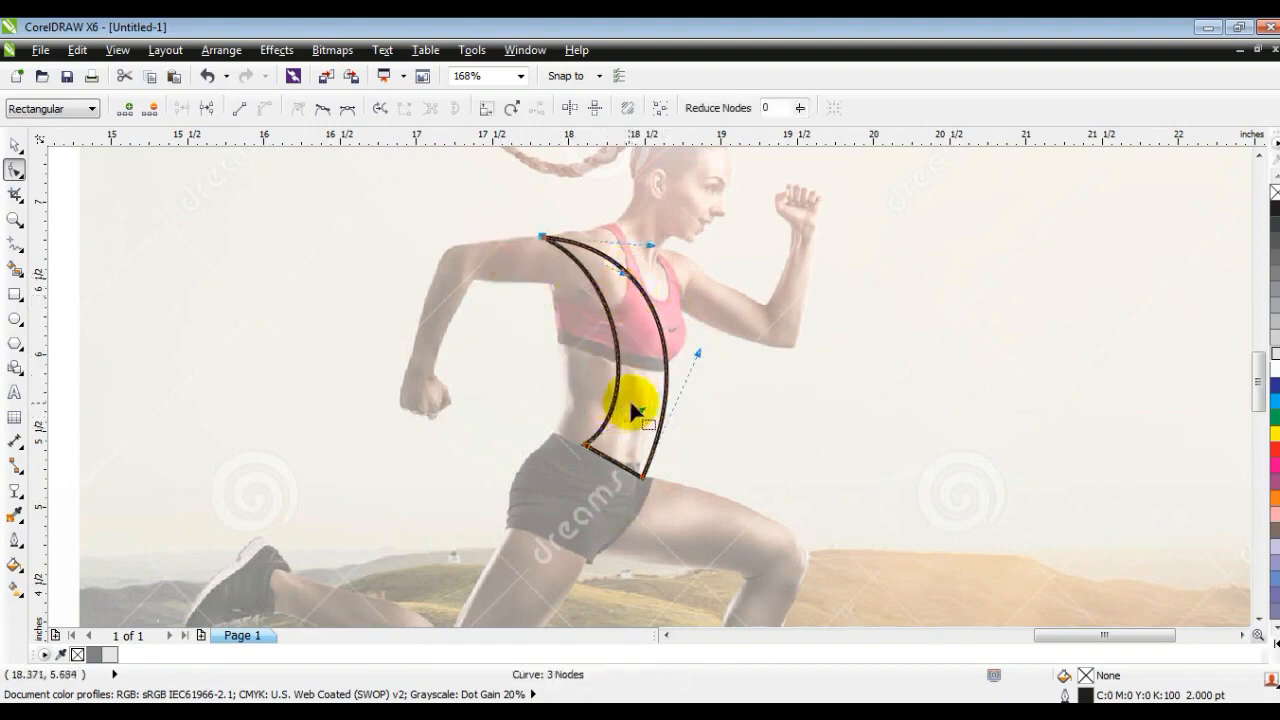
{"action": "left_click_drag", "start_coordinate": [642, 410], "coordinate": [633, 376]}
- Round the torso shape's lower edge at the hip into a smooth bulge
{"action": "left_click", "coordinate": [607, 441]}
{"action": "left_click_drag", "start_coordinate": [588, 467], "coordinate": [552, 495]}
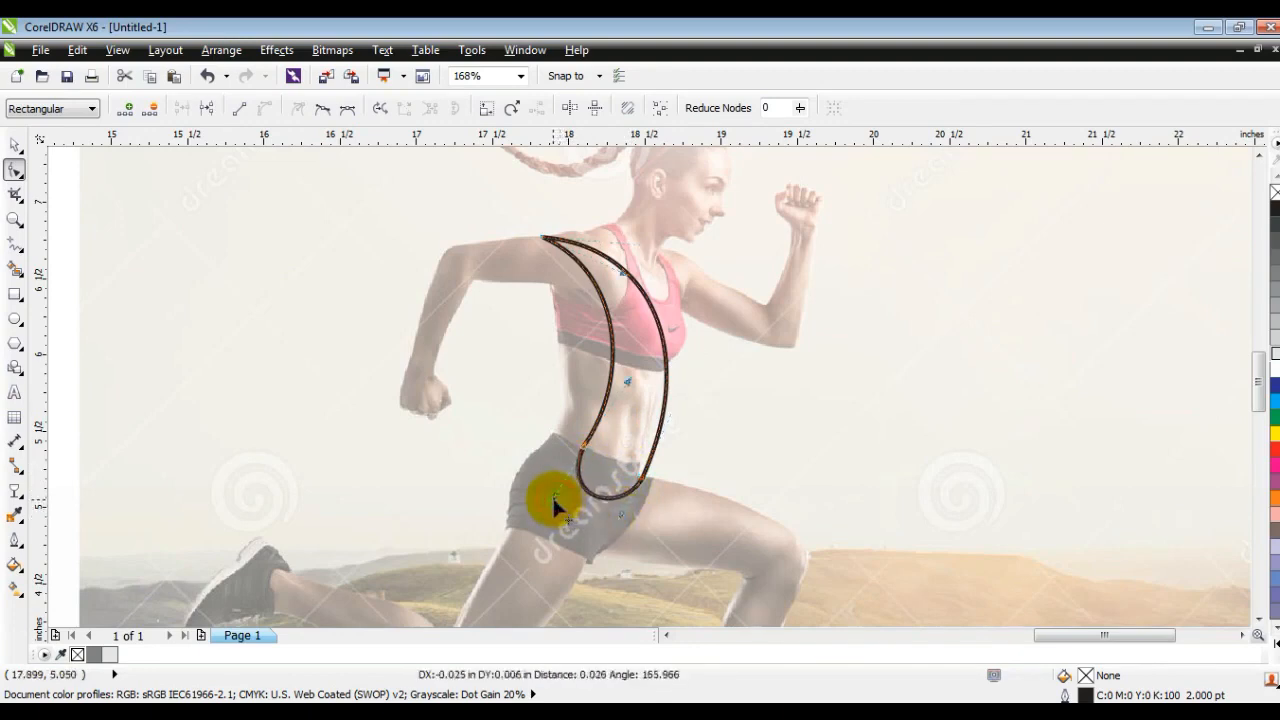
{"action": "left_click_drag", "start_coordinate": [622, 520], "coordinate": [621, 518]}
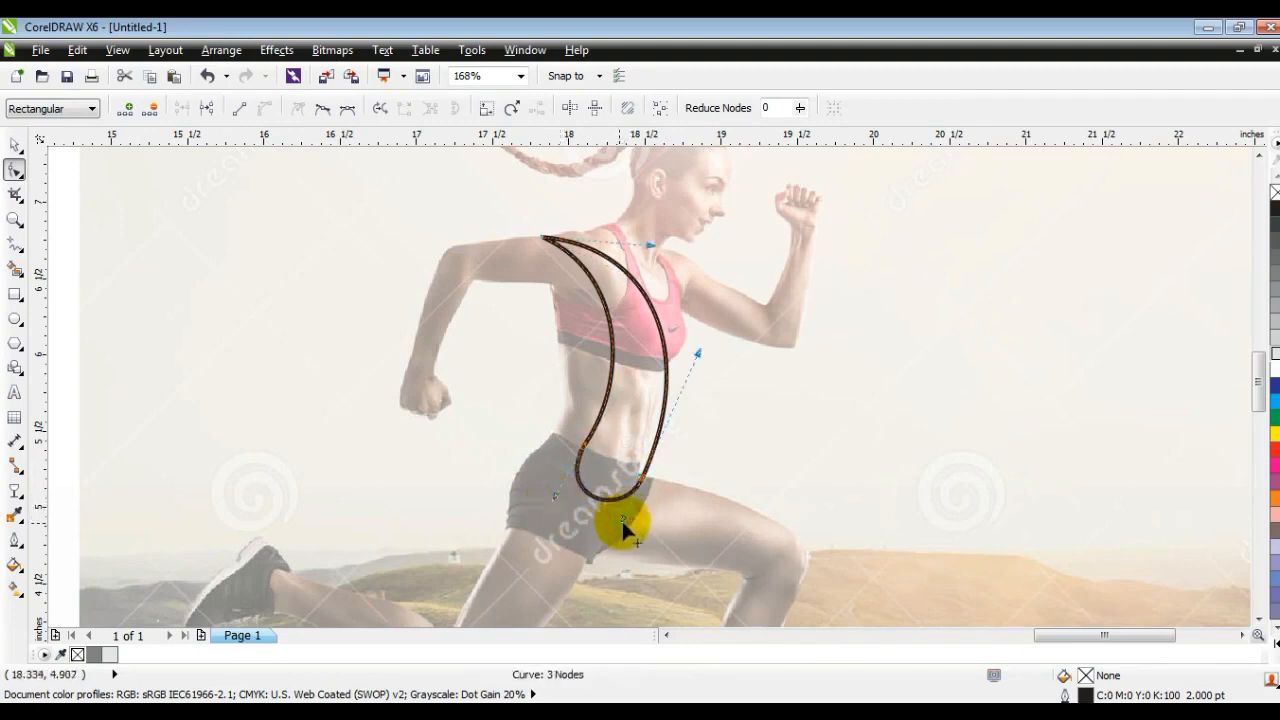
- Draw a closed two-node line about 0.23 by 1.18 inches from the rear shoulder to the waist and convert it to curves
{"action": "left_click", "coordinate": [16, 245]}
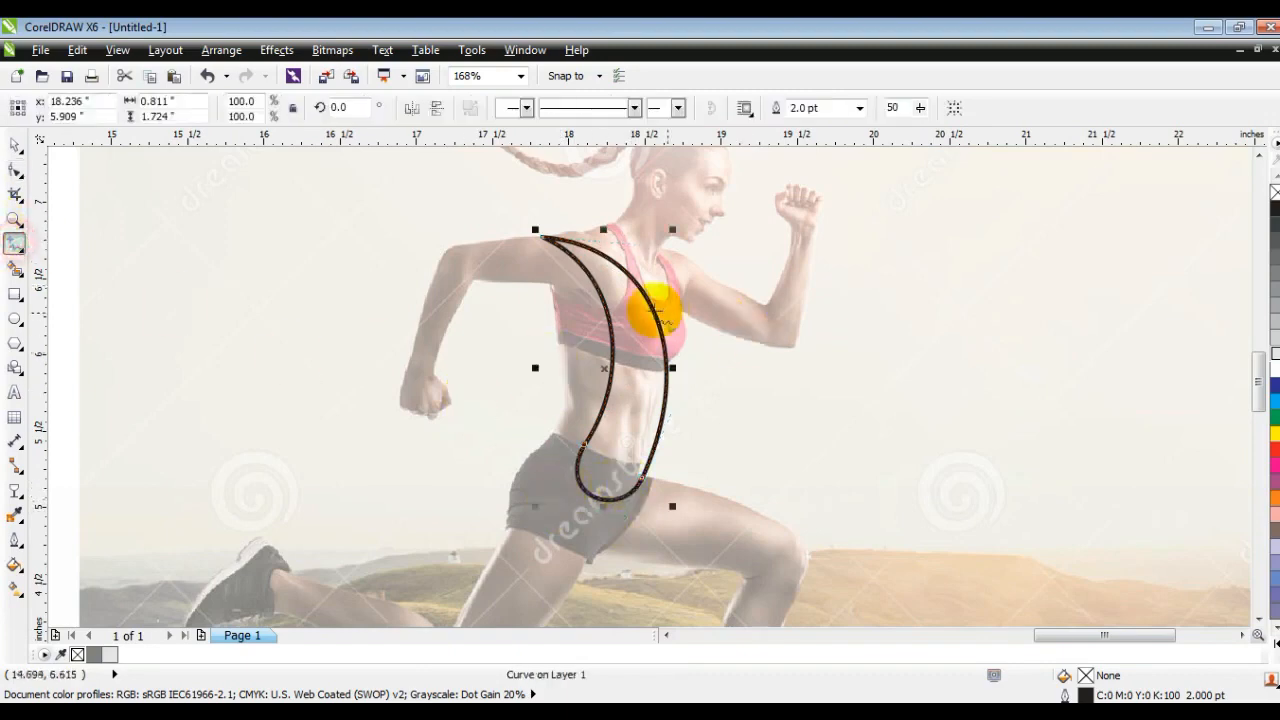
{"action": "mouse_move", "coordinate": [546, 250]}
{"action": "left_mouse_down"}
{"action": "mouse_move", "coordinate": [586, 391]}
{"action": "mouse_move", "coordinate": [583, 429]}
{"action": "mouse_move", "coordinate": [571, 429]}
{"action": "mouse_move", "coordinate": [560, 260]}
{"action": "mouse_move", "coordinate": [500, 263]}
{"action": "left_mouse_up"}
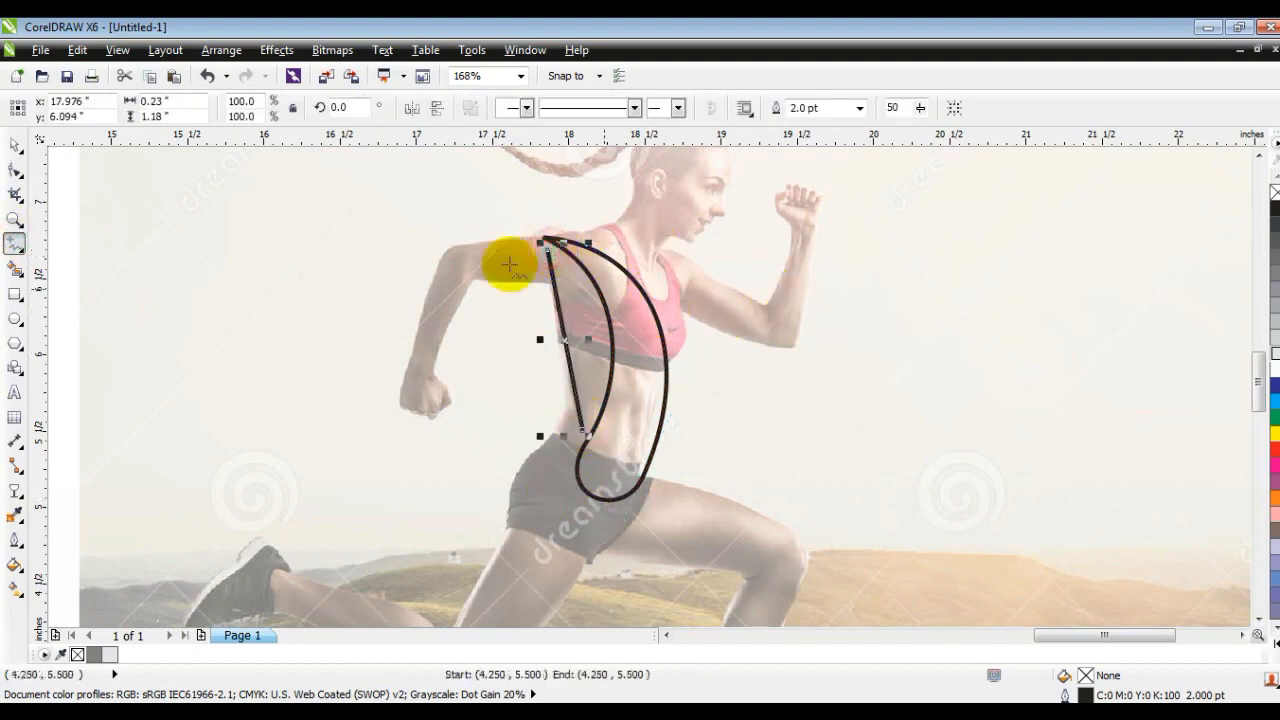
{"action": "left_click", "coordinate": [15, 168]}
{"action": "left_click_drag", "start_coordinate": [346, 222], "coordinate": [642, 428]}
{"action": "left_click", "coordinate": [267, 108]}
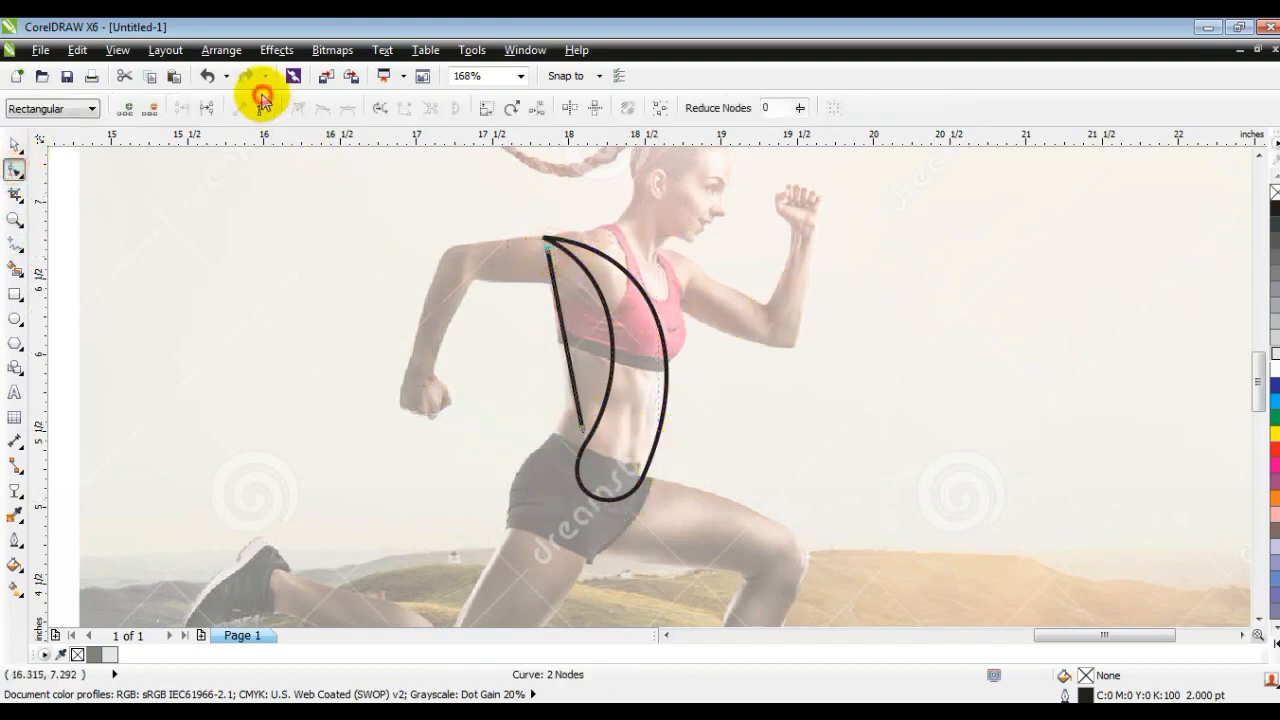
- Bend both segments of the back line into a slim crescent beside the torso shape and adjust its lower tip at the waist
{"action": "left_click_drag", "start_coordinate": [567, 342], "coordinate": [594, 337]}
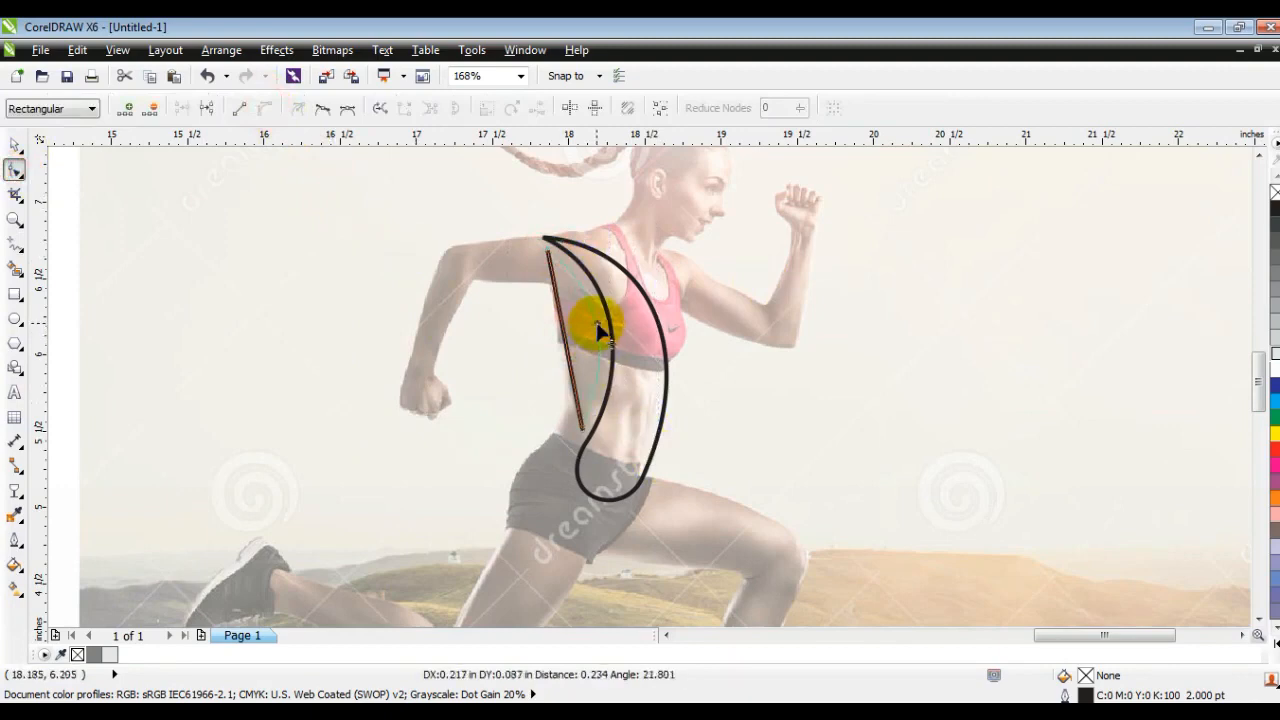
{"action": "left_click_drag", "start_coordinate": [597, 326], "coordinate": [574, 326]}
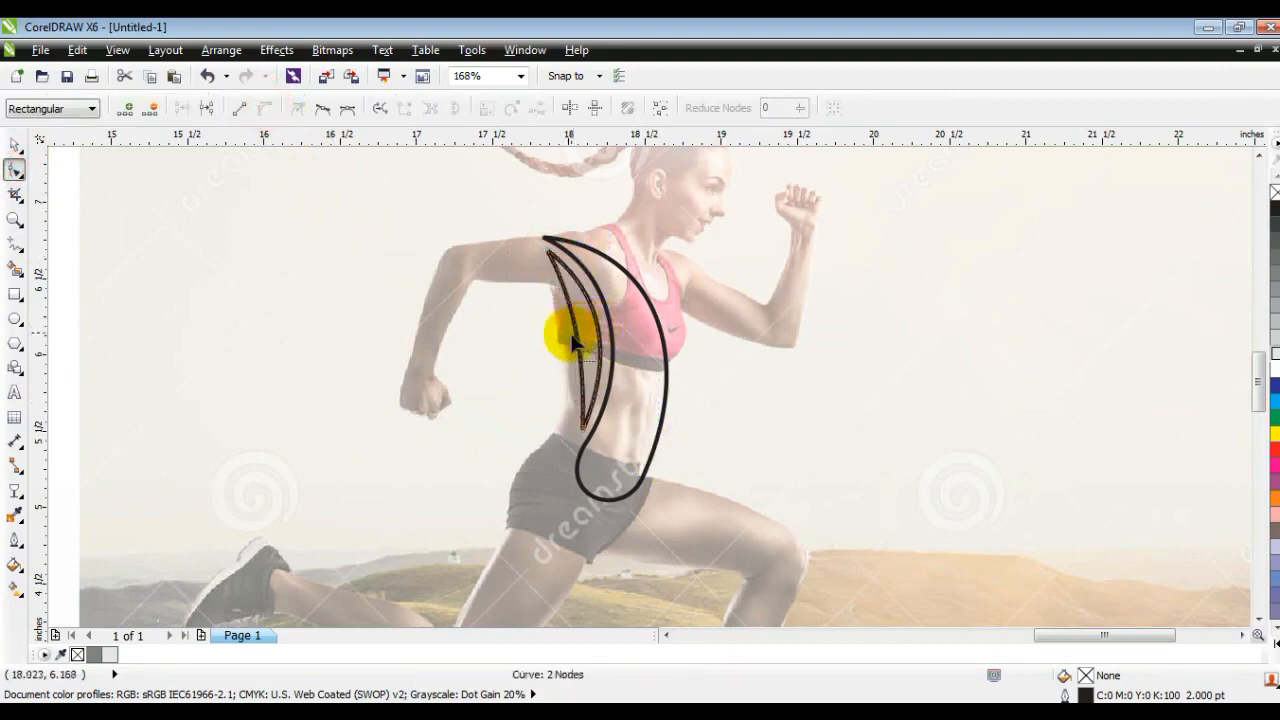
{"action": "left_click_drag", "start_coordinate": [590, 430], "coordinate": [567, 428]}
{"action": "mouse_move", "coordinate": [599, 357]}
{"action": "left_mouse_down"}
{"action": "mouse_move", "coordinate": [609, 362]}
{"action": "mouse_move", "coordinate": [571, 363]}
{"action": "mouse_move", "coordinate": [579, 313]}
{"action": "mouse_move", "coordinate": [600, 350]}
{"action": "left_mouse_up"}
{"action": "left_click_drag", "start_coordinate": [567, 431], "coordinate": [571, 437]}
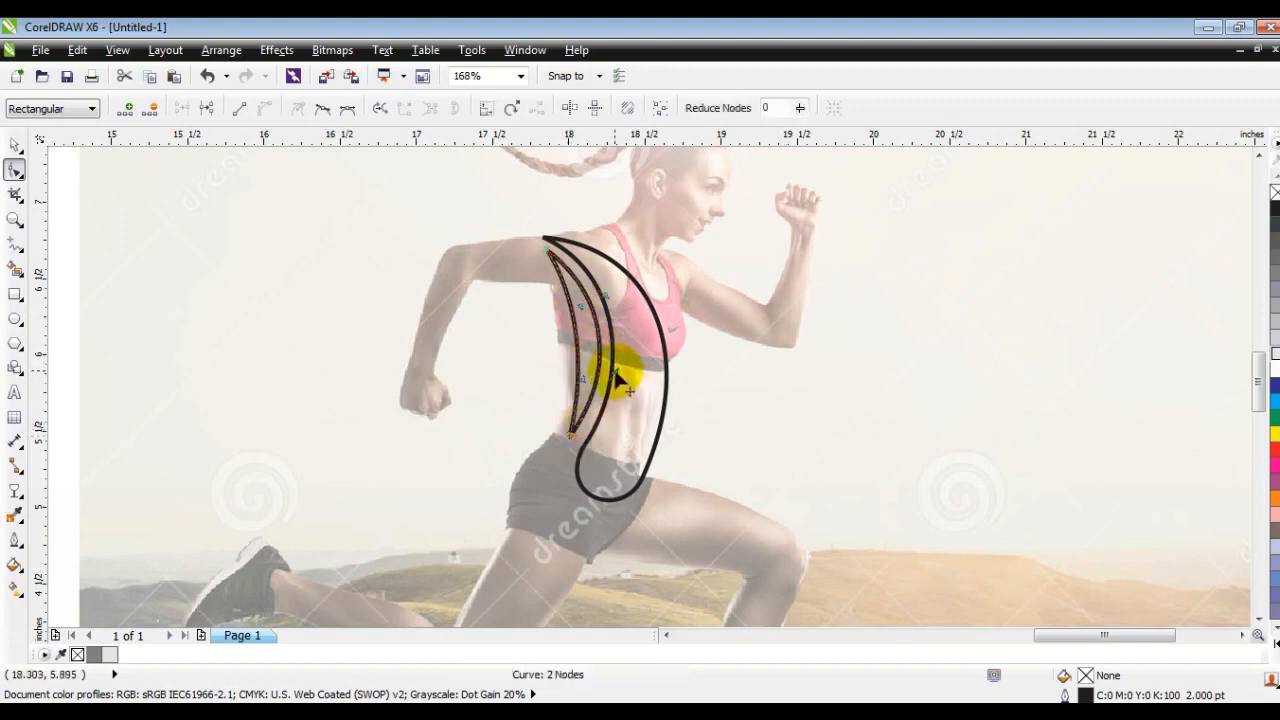
{"action": "left_click", "coordinate": [15, 145]}
{"action": "left_click", "coordinate": [264, 318]}
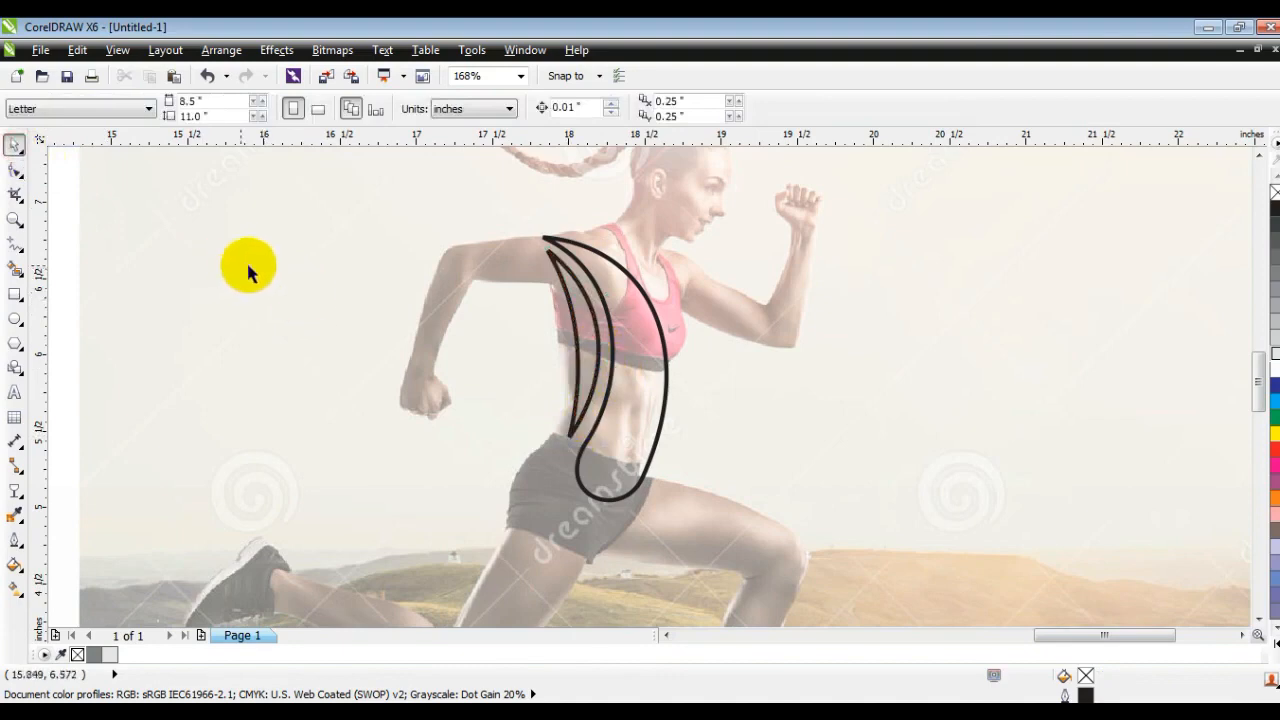
- Draw a two-node shape about 0.52 by 0.75 inches from the neck to the bust and curve it into a slim crescent
{"action": "left_click", "coordinate": [15, 243]}
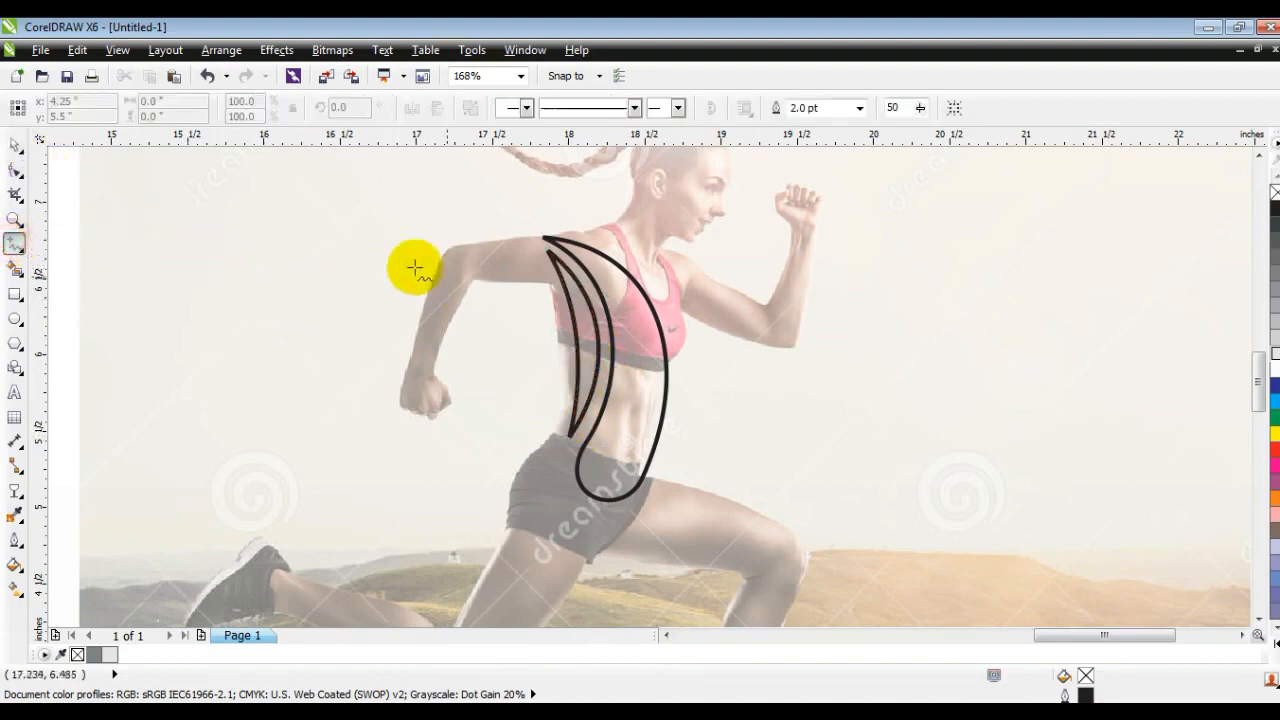
{"action": "left_click", "coordinate": [594, 236]}
{"action": "left_click", "coordinate": [670, 347]}
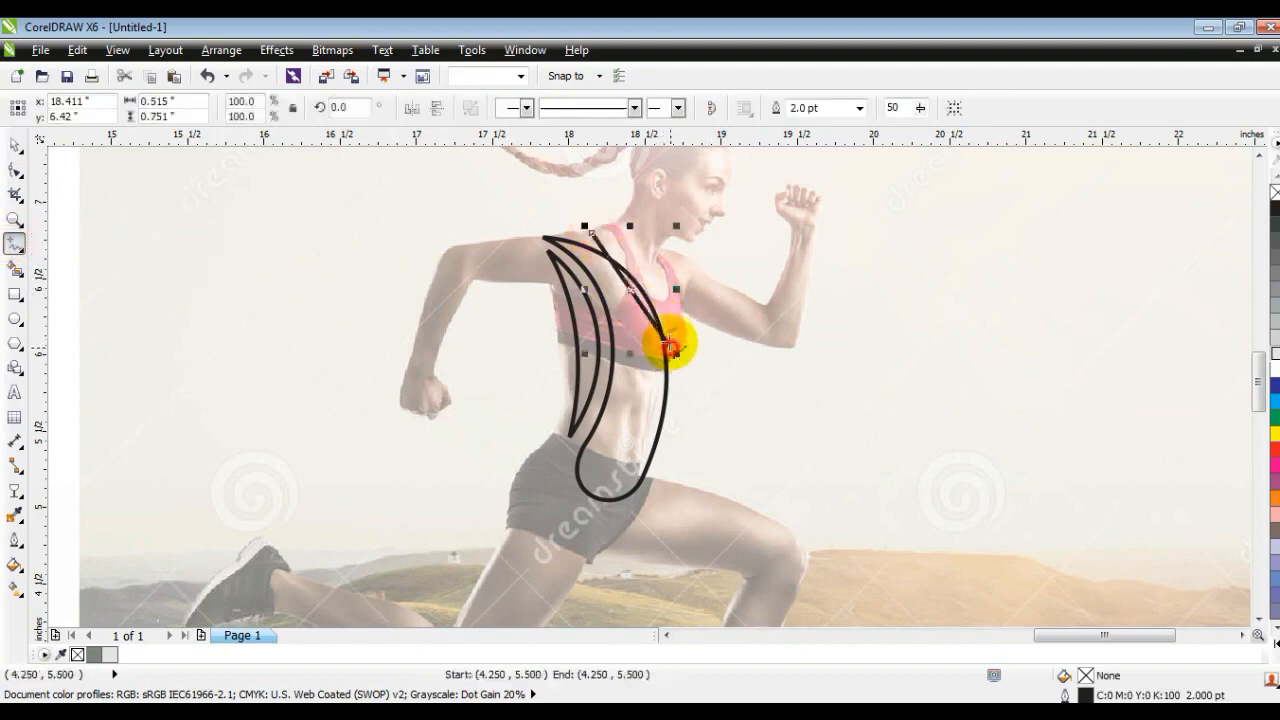
{"action": "left_click", "coordinate": [16, 174]}
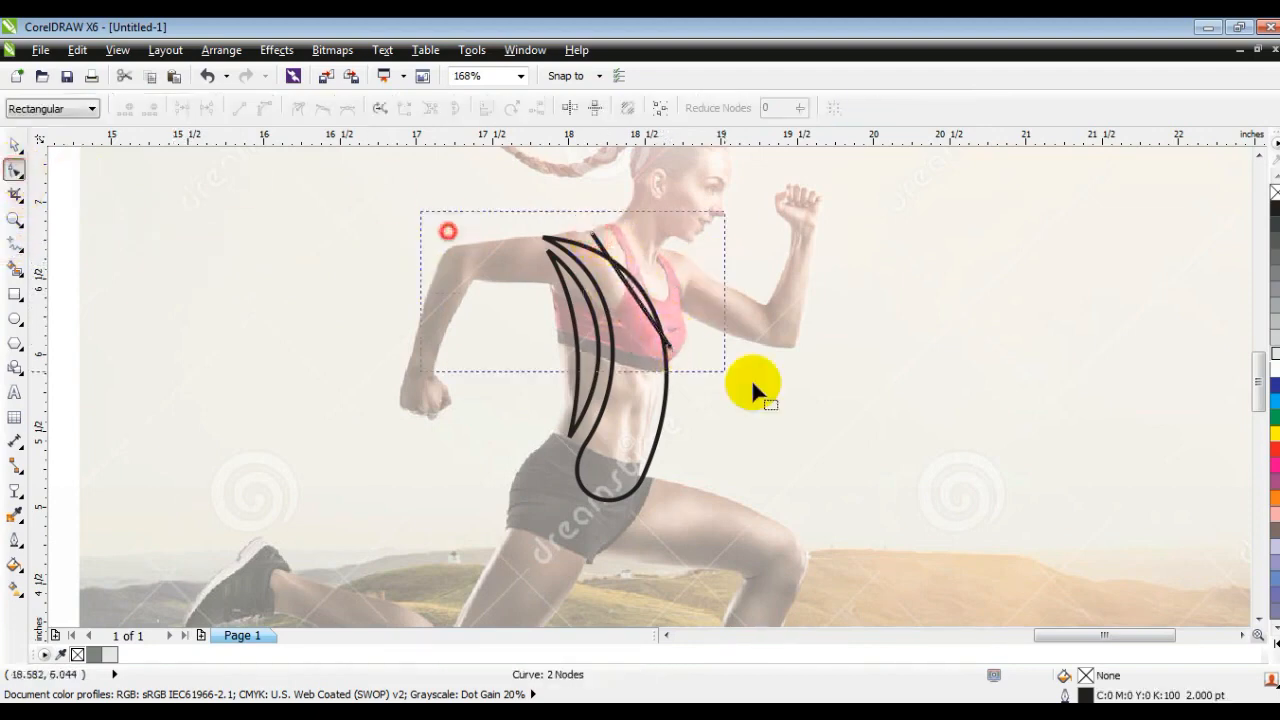
{"action": "mouse_move", "coordinate": [634, 300]}
{"action": "left_mouse_down"}
{"action": "mouse_move", "coordinate": [664, 286]}
{"action": "mouse_move", "coordinate": [632, 276]}
{"action": "left_mouse_up"}
{"action": "left_click_drag", "start_coordinate": [592, 235], "coordinate": [584, 235]}
{"action": "left_click_drag", "start_coordinate": [649, 275], "coordinate": [640, 272]}
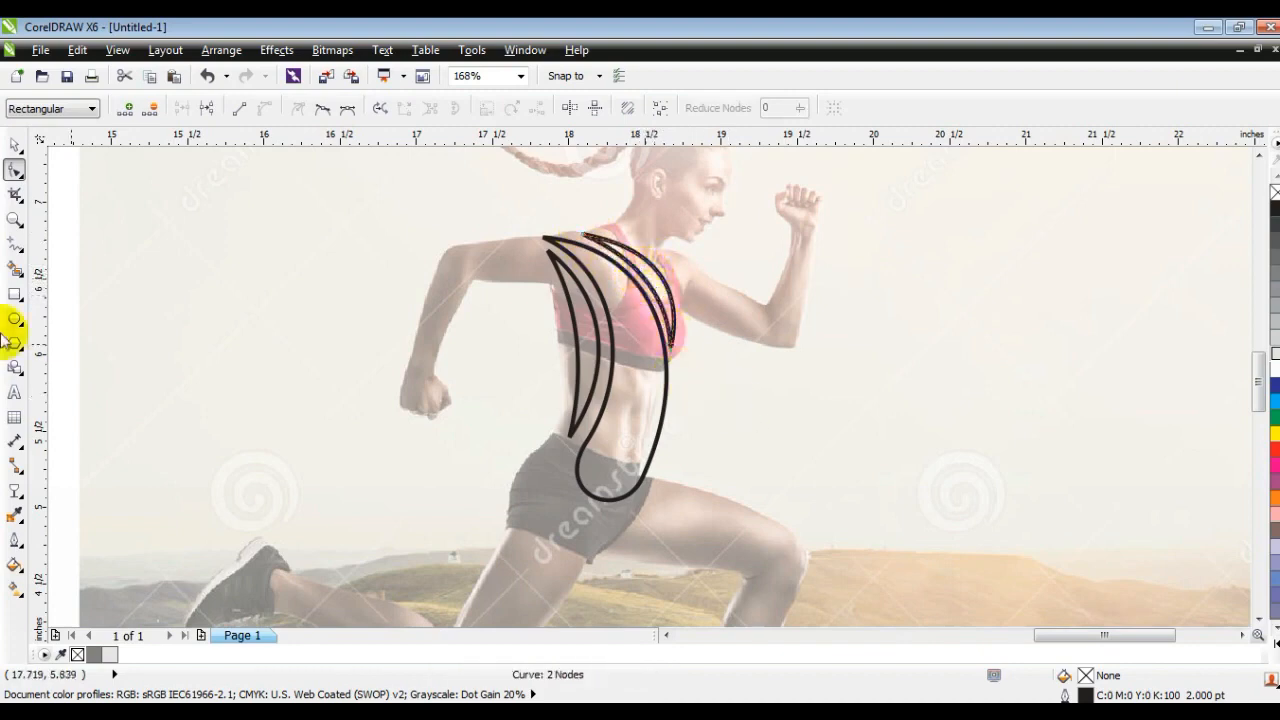
- Draw a closed five-point straight-edged outline around the runner's raised front arm, from shoulder to elbow to fist
{"action": "left_click", "coordinate": [15, 243]}
{"action": "scroll", "coordinate": [681, 302], "scroll_direction": "up", "scroll_amount": 1}
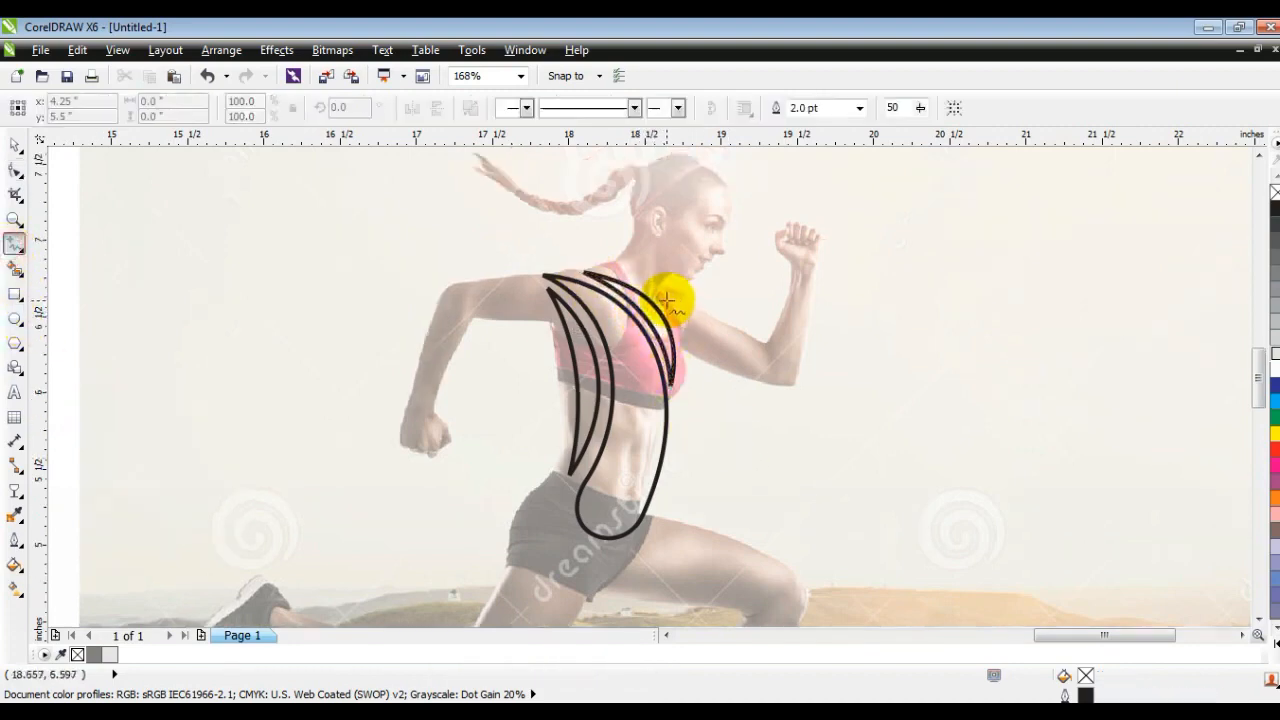
{"action": "left_click", "coordinate": [667, 300]}
{"action": "double_click", "coordinate": [680, 355]}
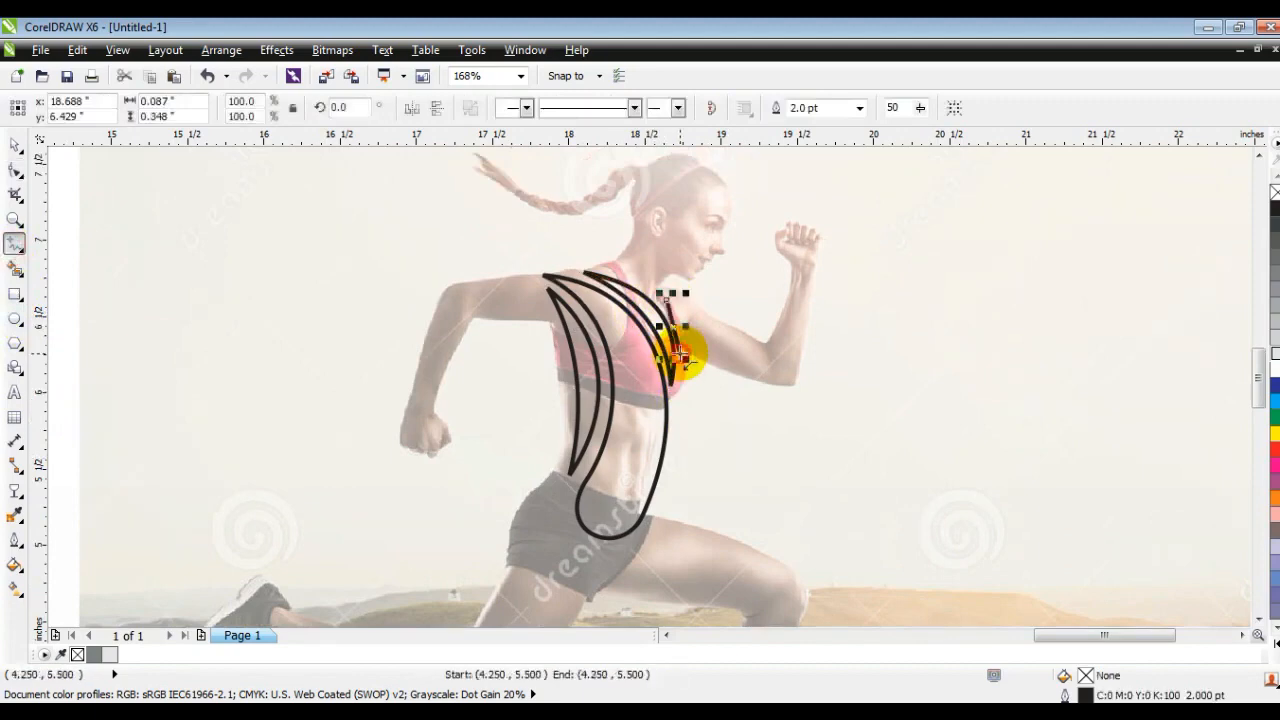
{"action": "double_click", "coordinate": [803, 386]}
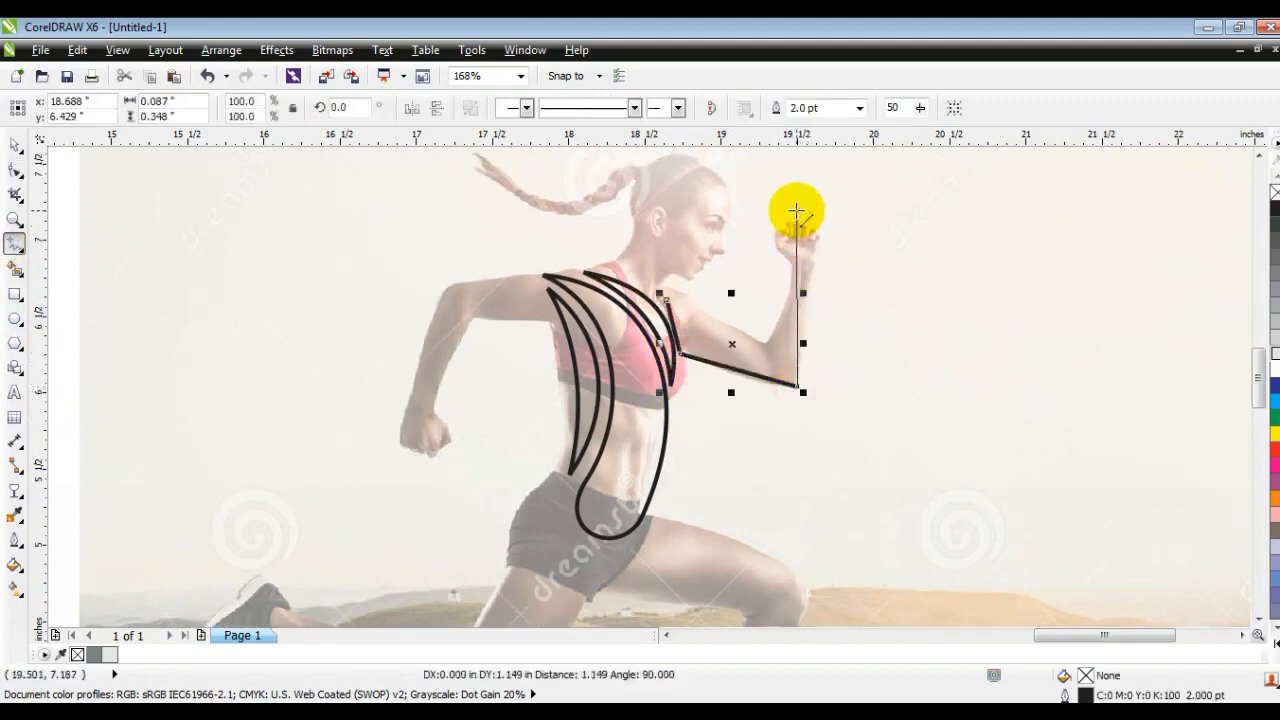
{"action": "double_click", "coordinate": [797, 210]}
{"action": "double_click", "coordinate": [765, 335]}
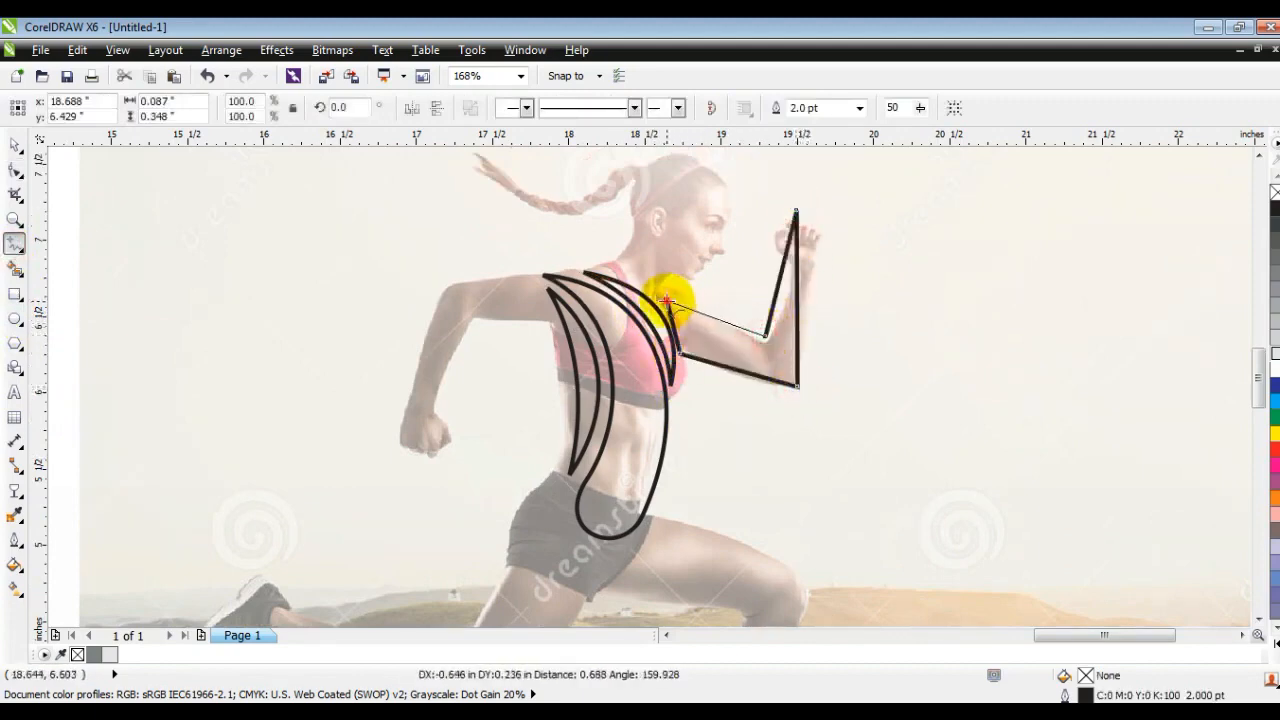
{"action": "left_click", "coordinate": [670, 300]}
- Convert the front arm outline to curves and bend the forearm and upper arm edges to follow the arm
{"action": "left_click", "coordinate": [12, 220]}
{"action": "left_click_drag", "start_coordinate": [508, 171], "coordinate": [898, 438]}
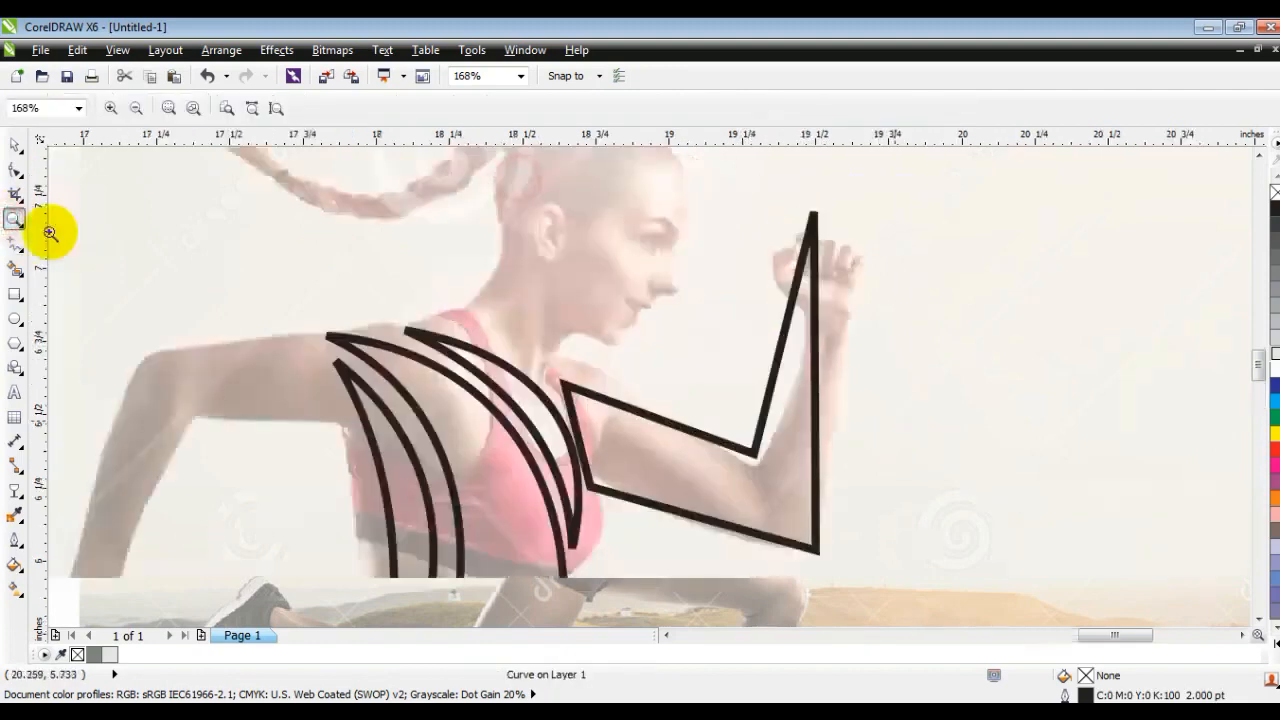
{"action": "left_click", "coordinate": [14, 170]}
{"action": "left_click_drag", "start_coordinate": [901, 176], "coordinate": [500, 580]}
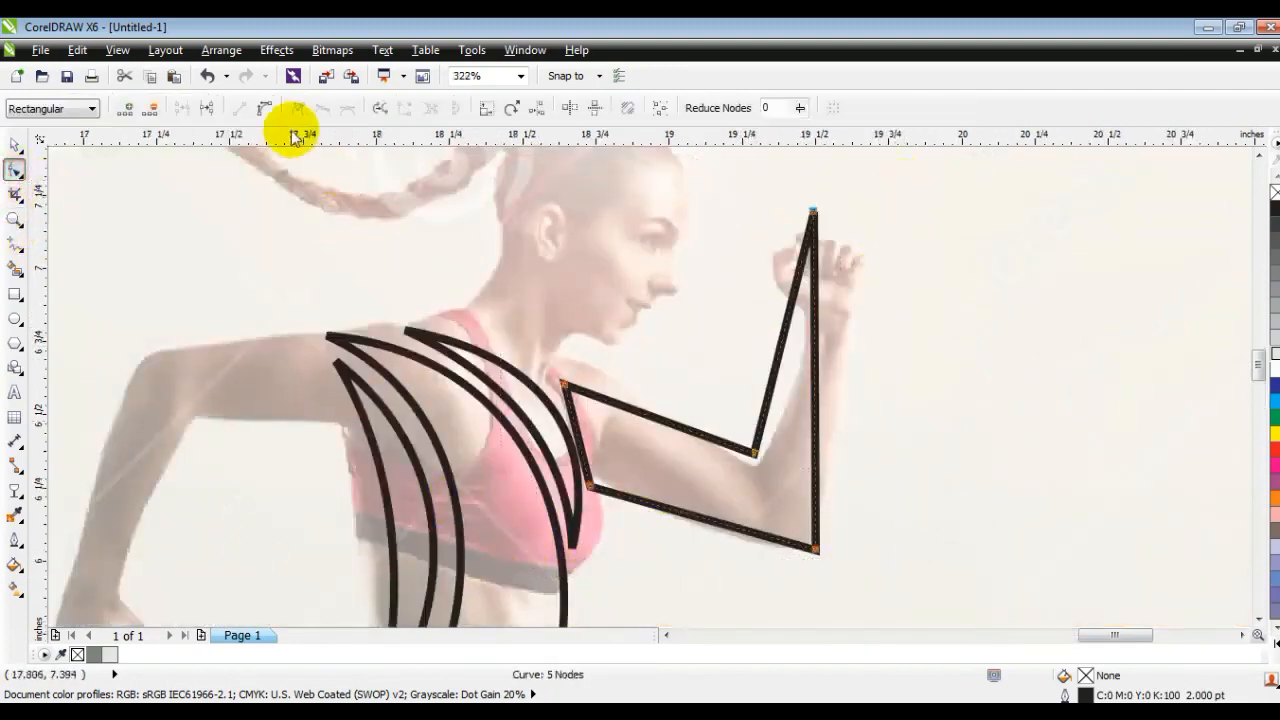
{"action": "left_click", "coordinate": [815, 371]}
{"action": "left_click_drag", "start_coordinate": [820, 375], "coordinate": [862, 365]}
{"action": "left_click_drag", "start_coordinate": [718, 519], "coordinate": [708, 547]}
{"action": "left_click_drag", "start_coordinate": [774, 376], "coordinate": [791, 371]}
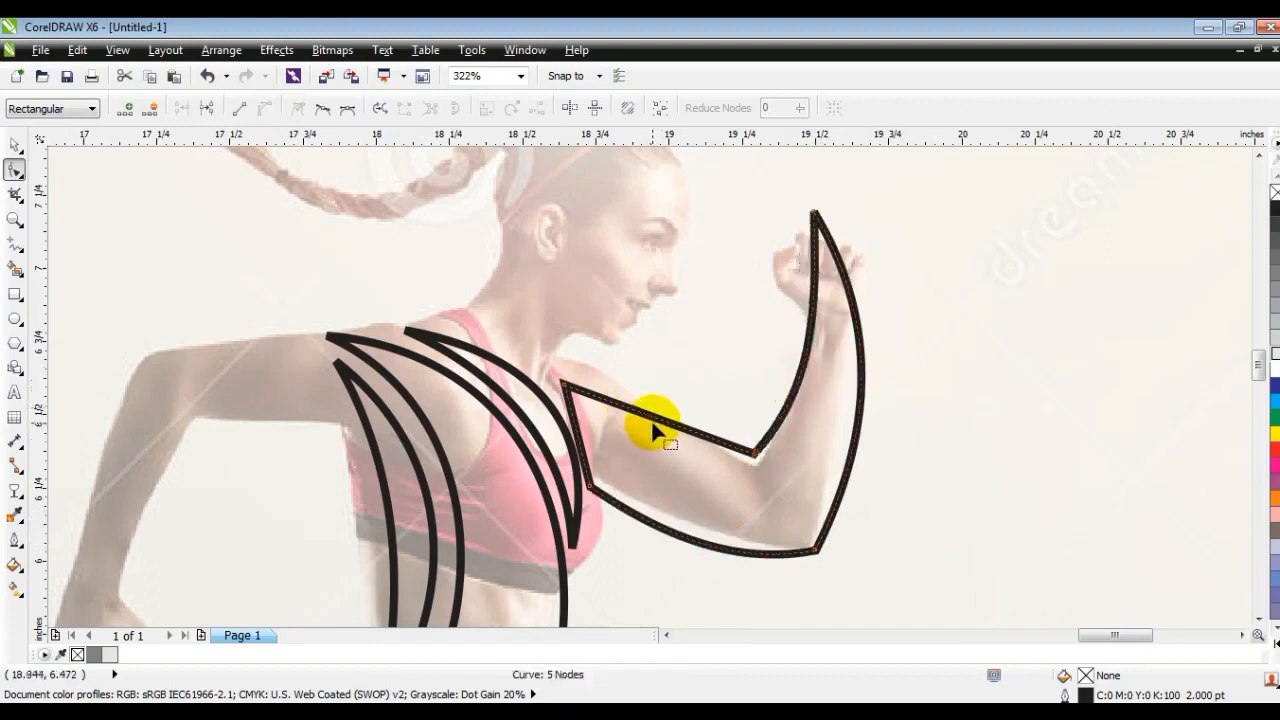
{"action": "left_click_drag", "start_coordinate": [677, 430], "coordinate": [678, 436]}
- Reposition the arm outline's elbow and shoulder nodes and curve its shoulder edge to fit beside the chest crescent
{"action": "left_click_drag", "start_coordinate": [815, 550], "coordinate": [587, 595]}
{"action": "mouse_move", "coordinate": [582, 471]}
{"action": "left_mouse_down"}
{"action": "mouse_move", "coordinate": [848, 559]}
{"action": "mouse_move", "coordinate": [815, 538]}
{"action": "left_mouse_up"}
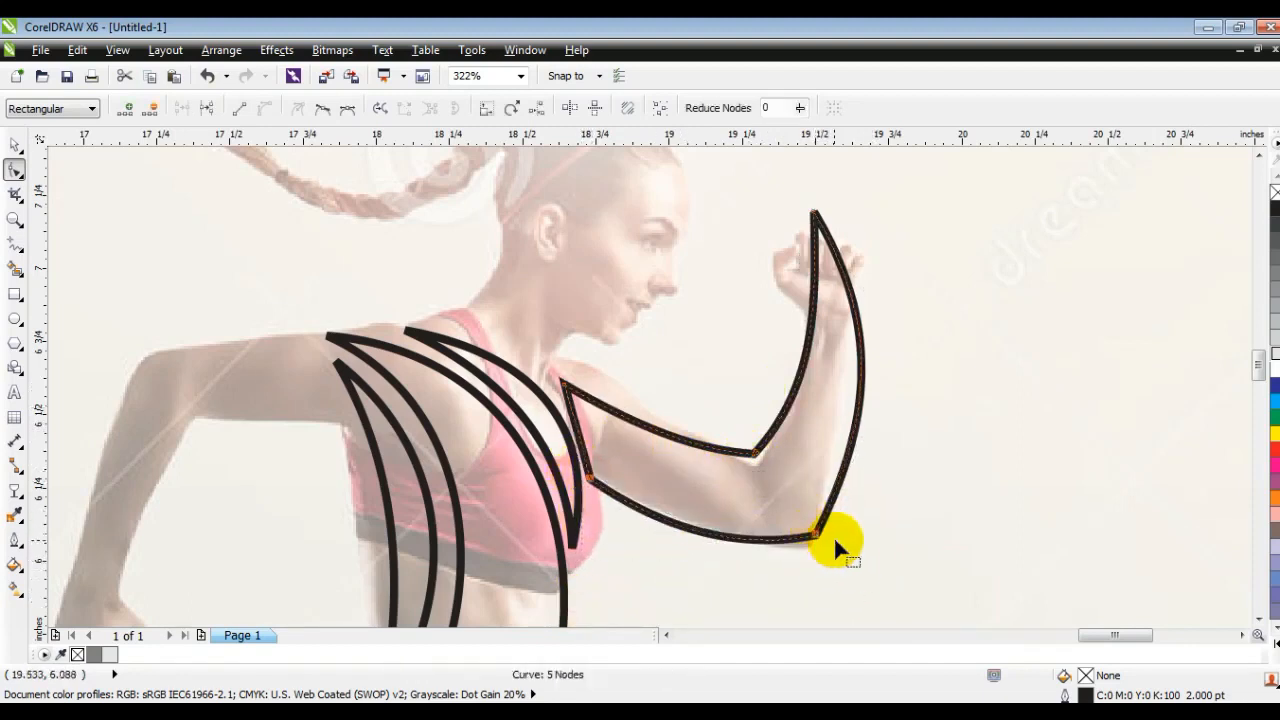
{"action": "left_click_drag", "start_coordinate": [578, 430], "coordinate": [589, 430]}
{"action": "mouse_move", "coordinate": [553, 373]}
{"action": "left_mouse_down"}
{"action": "mouse_move", "coordinate": [605, 401]}
{"action": "mouse_move", "coordinate": [551, 384]}
{"action": "left_mouse_up"}
{"action": "left_click_drag", "start_coordinate": [592, 484], "coordinate": [598, 490]}
{"action": "left_click_drag", "start_coordinate": [580, 420], "coordinate": [578, 419]}
{"action": "left_click_drag", "start_coordinate": [818, 540], "coordinate": [814, 537]}
{"action": "left_click_drag", "start_coordinate": [749, 451], "coordinate": [760, 465]}
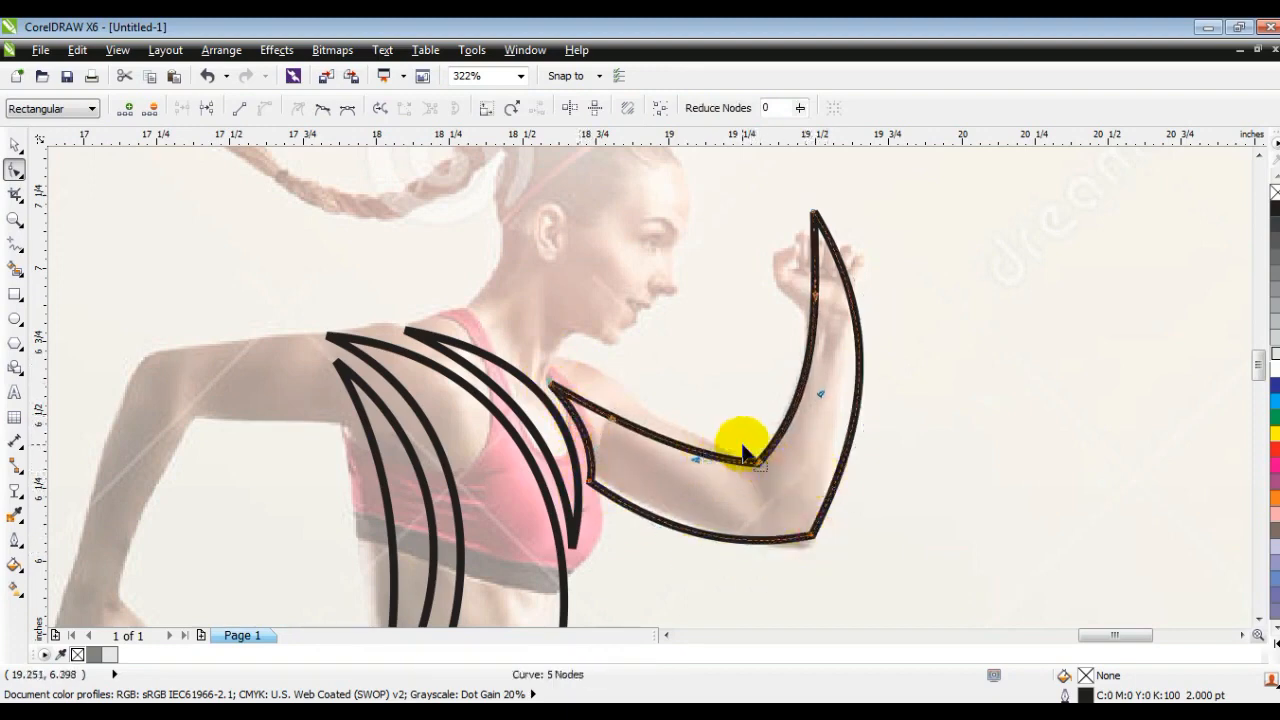
- Draw a seven-point straight-edged outline about 1.9 by 2.7 inches around the runner's hips and front leg, tapering below the foot
{"action": "key", "text": "F3"}
{"action": "key", "text": "F3"}
{"action": "left_click", "coordinate": [15, 225]}
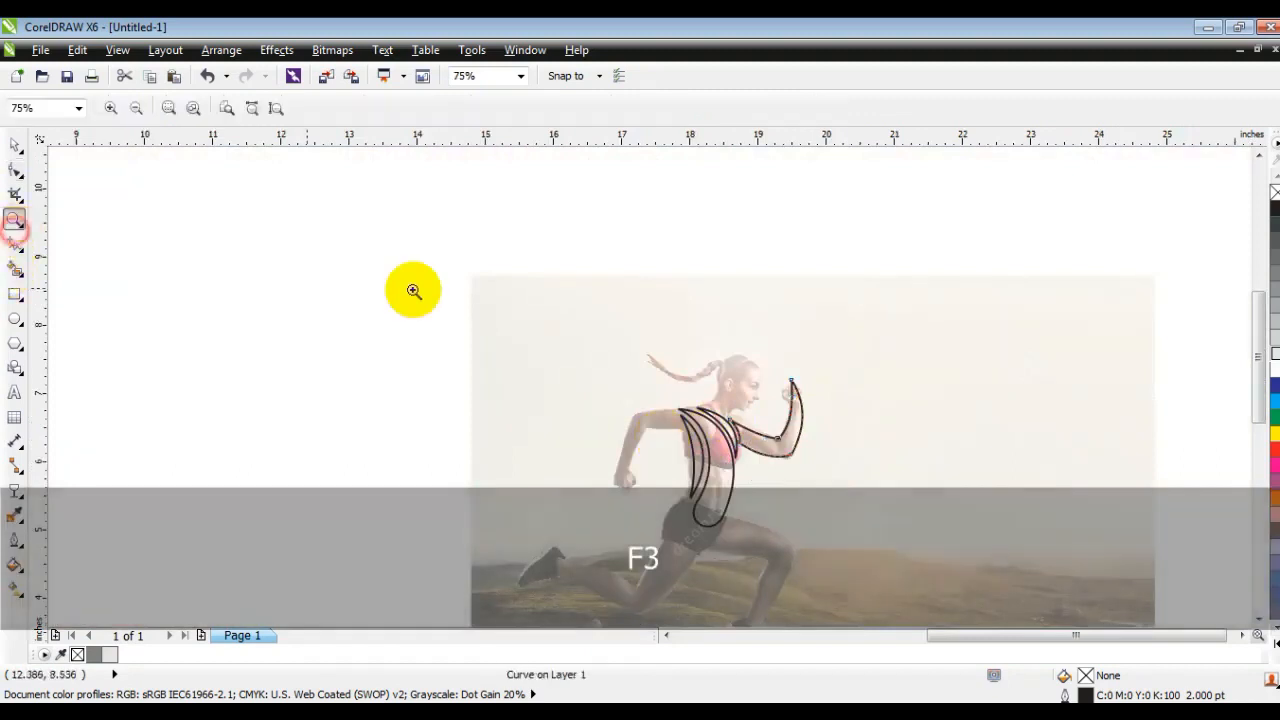
{"action": "right_click", "coordinate": [629, 323]}
{"action": "left_click_drag", "start_coordinate": [523, 352], "coordinate": [888, 556]}
{"action": "left_click_drag", "start_coordinate": [375, 312], "coordinate": [849, 557]}
{"action": "left_click", "coordinate": [16, 244]}
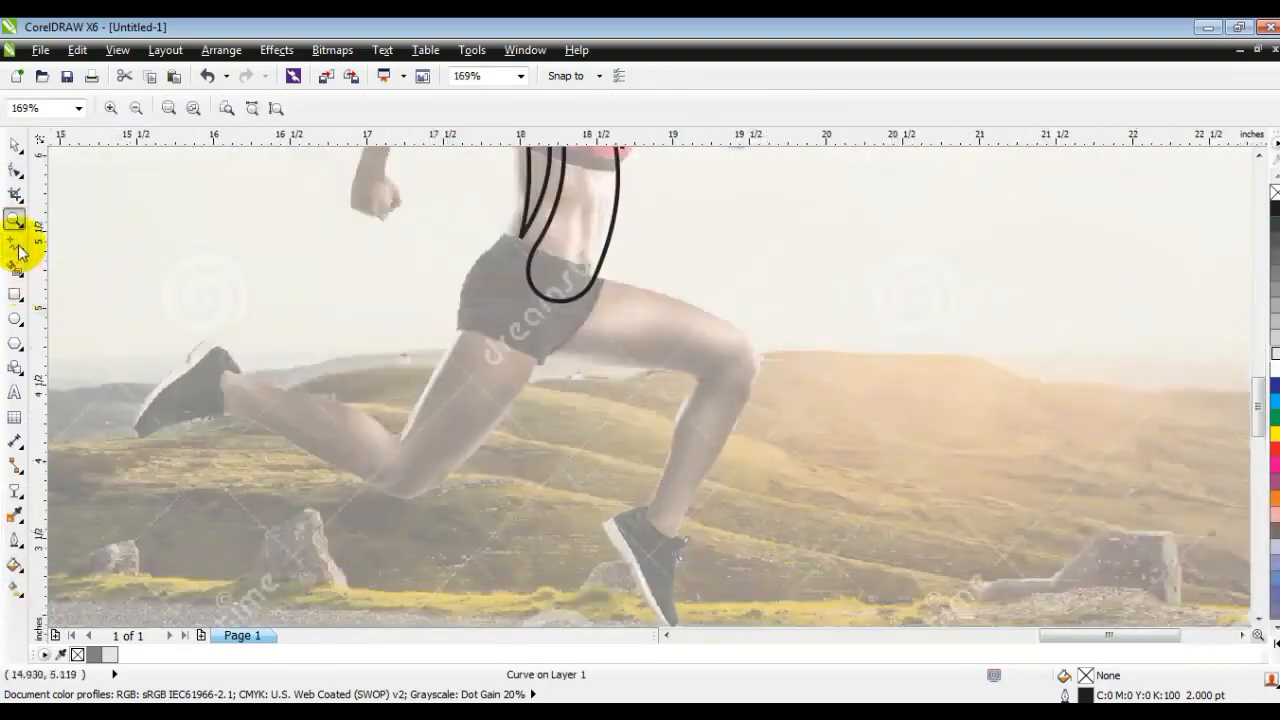
{"action": "mouse_move", "coordinate": [520, 243]}
{"action": "left_mouse_down"}
{"action": "mouse_move", "coordinate": [570, 319]}
{"action": "mouse_move", "coordinate": [598, 300]}
{"action": "left_mouse_up"}
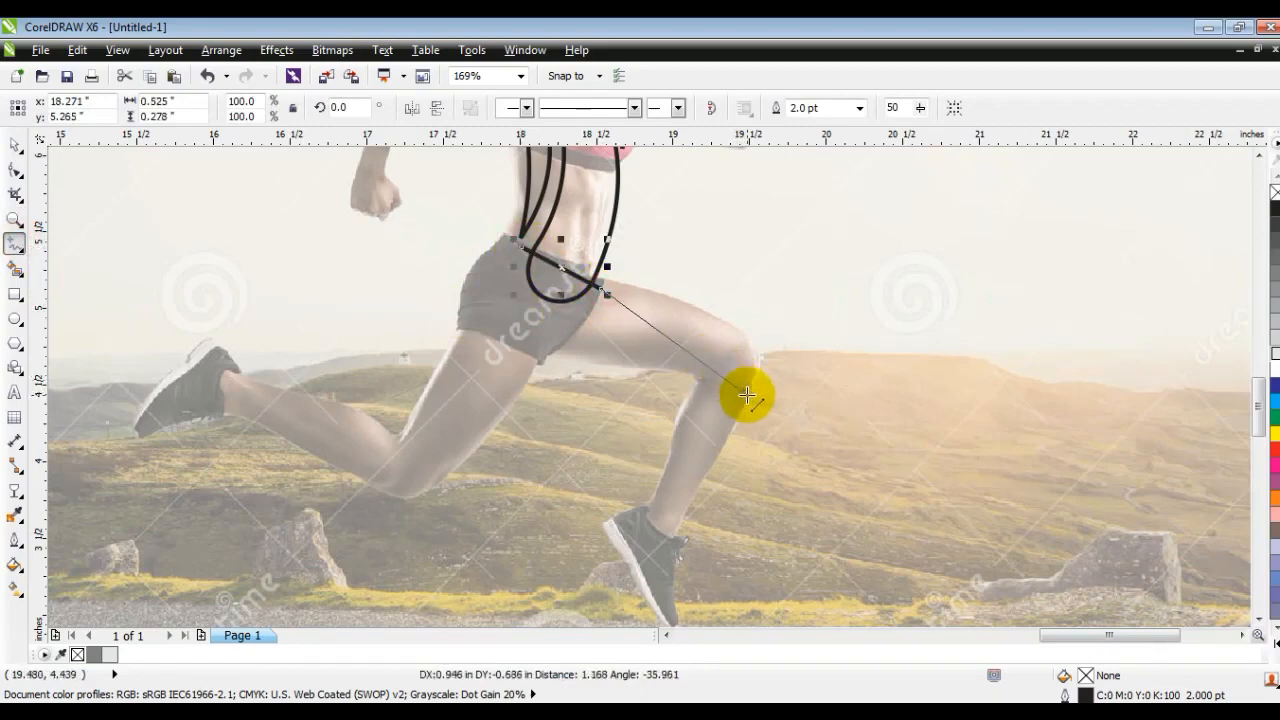
{"action": "double_click", "coordinate": [748, 397]}
{"action": "left_click", "coordinate": [684, 618]}
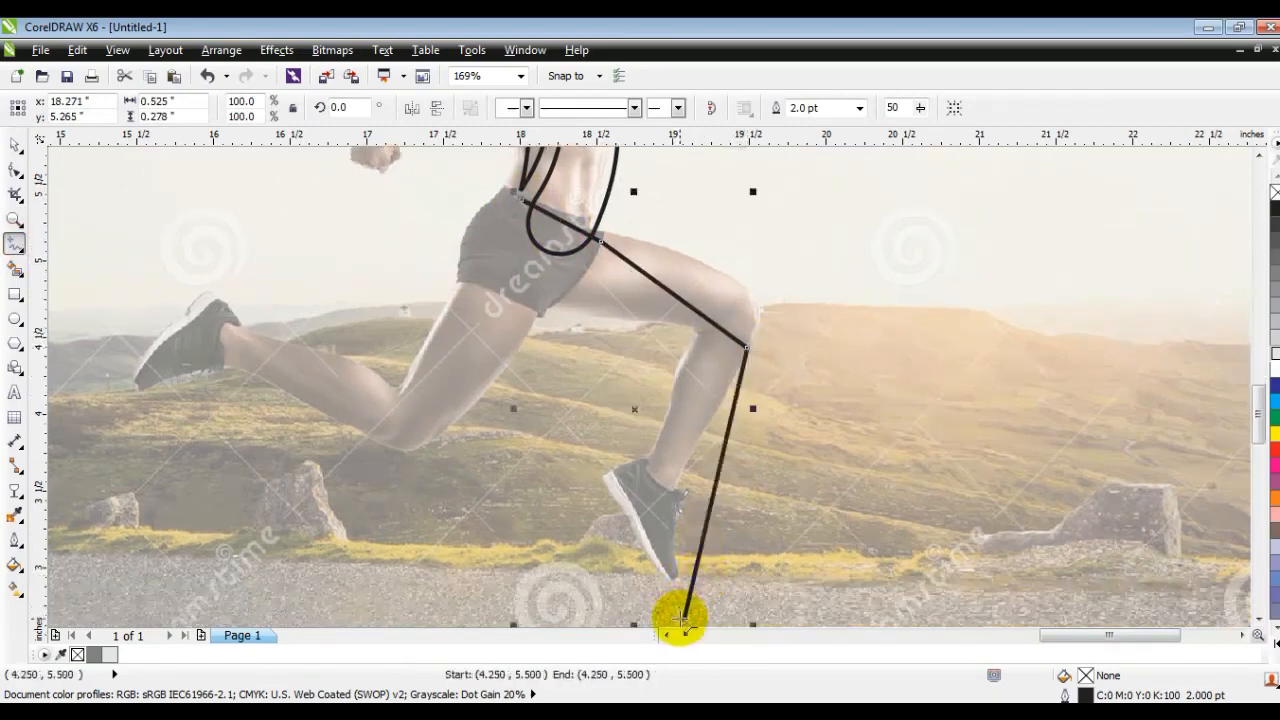
{"action": "left_click", "coordinate": [689, 358]}
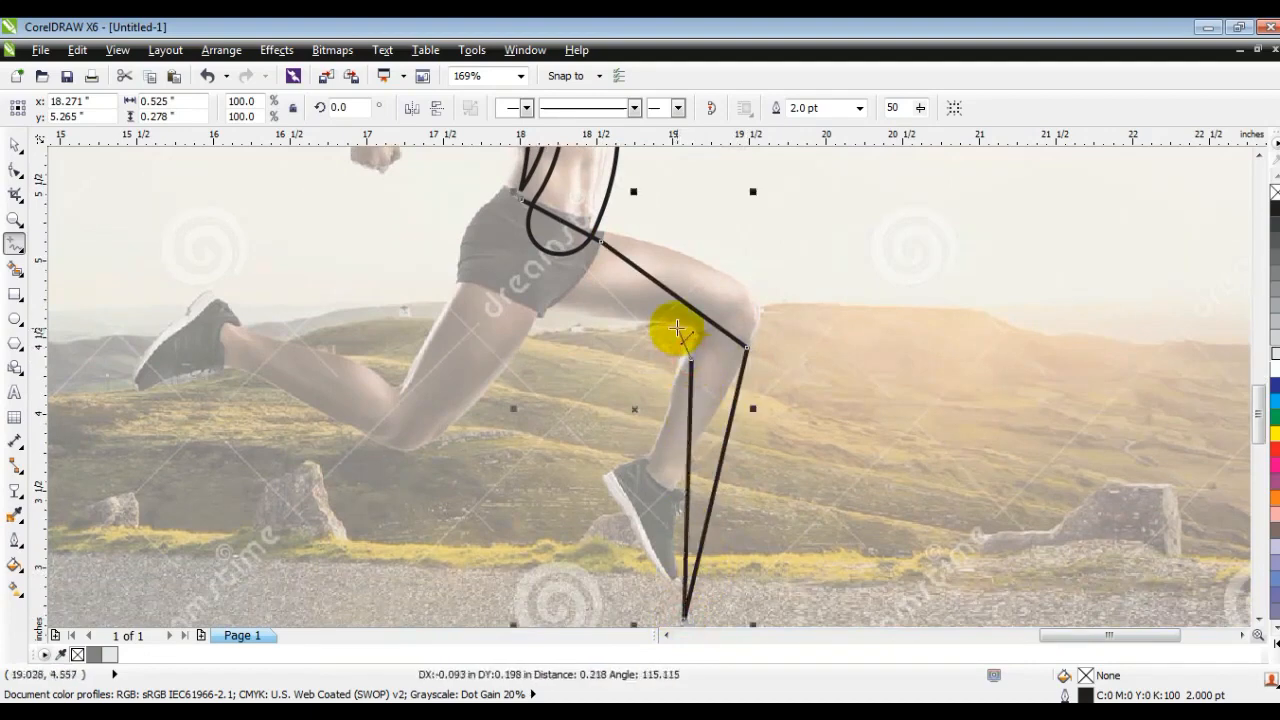
{"action": "left_click", "coordinate": [677, 328]}
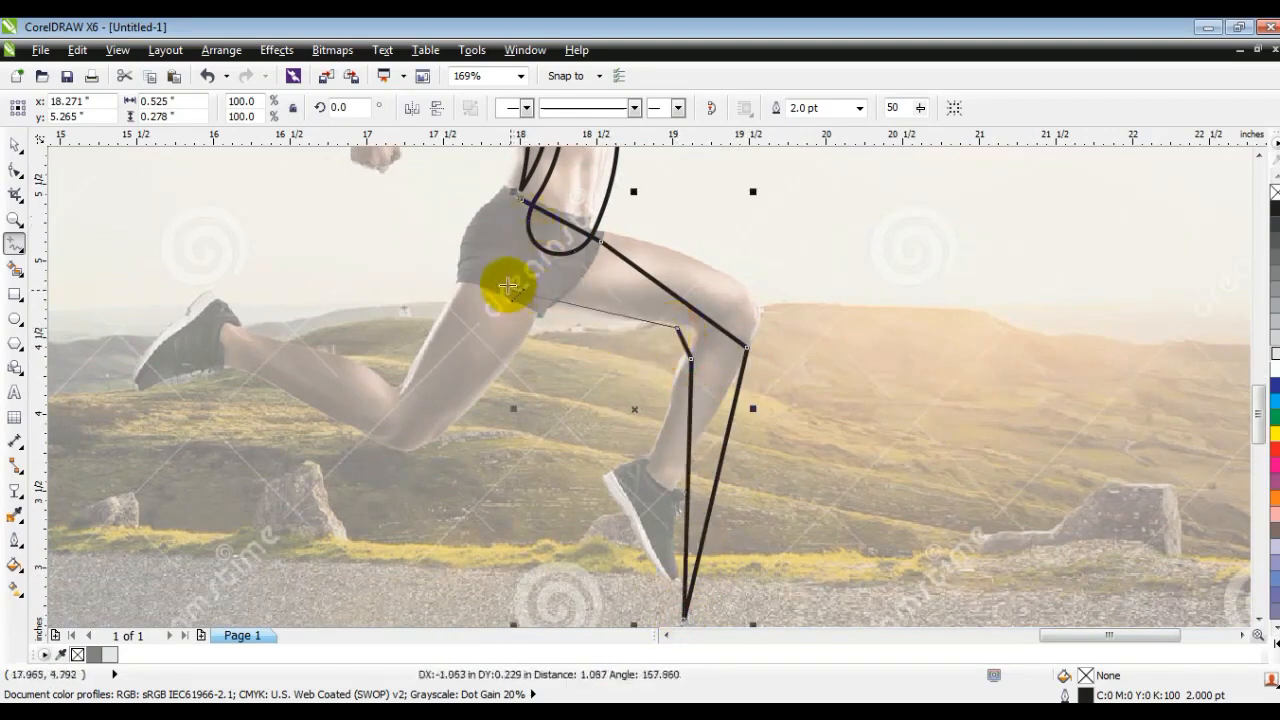
{"action": "double_click", "coordinate": [465, 271]}
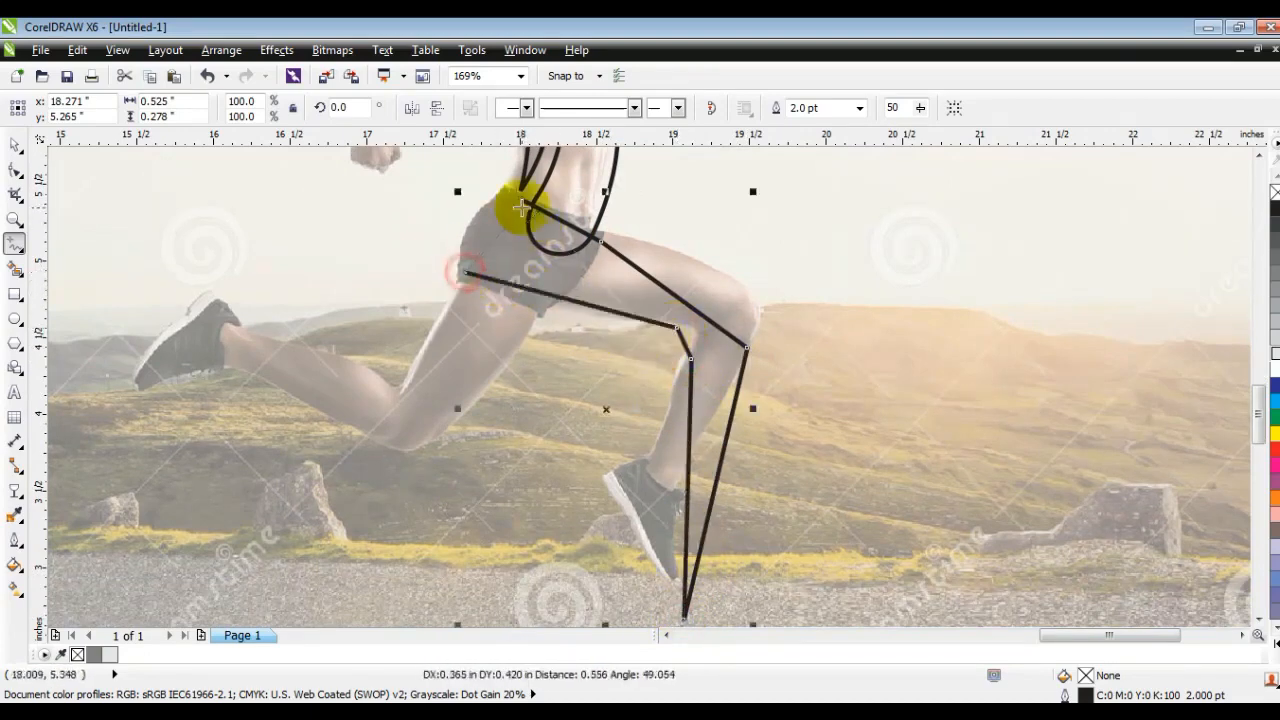
{"action": "left_click", "coordinate": [522, 204]}
- Join the front leg outline's open end nodes at the waist and convert its segments to curves
{"action": "left_click", "coordinate": [15, 173]}
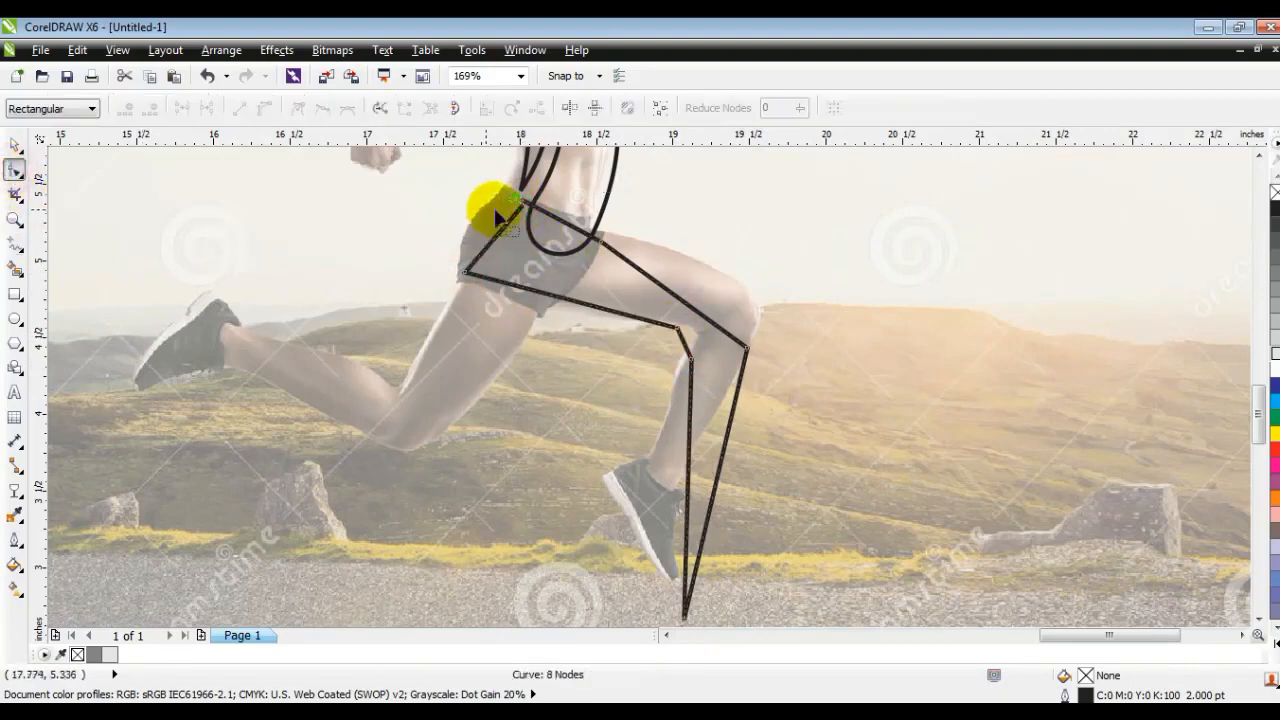
{"action": "left_click_drag", "start_coordinate": [522, 204], "coordinate": [515, 203]}
{"action": "left_click", "coordinate": [515, 201]}
{"action": "left_click", "coordinate": [194, 110]}
{"action": "scroll", "coordinate": [790, 610], "scroll_direction": "down", "scroll_amount": 1}
{"action": "left_click", "coordinate": [262, 112]}
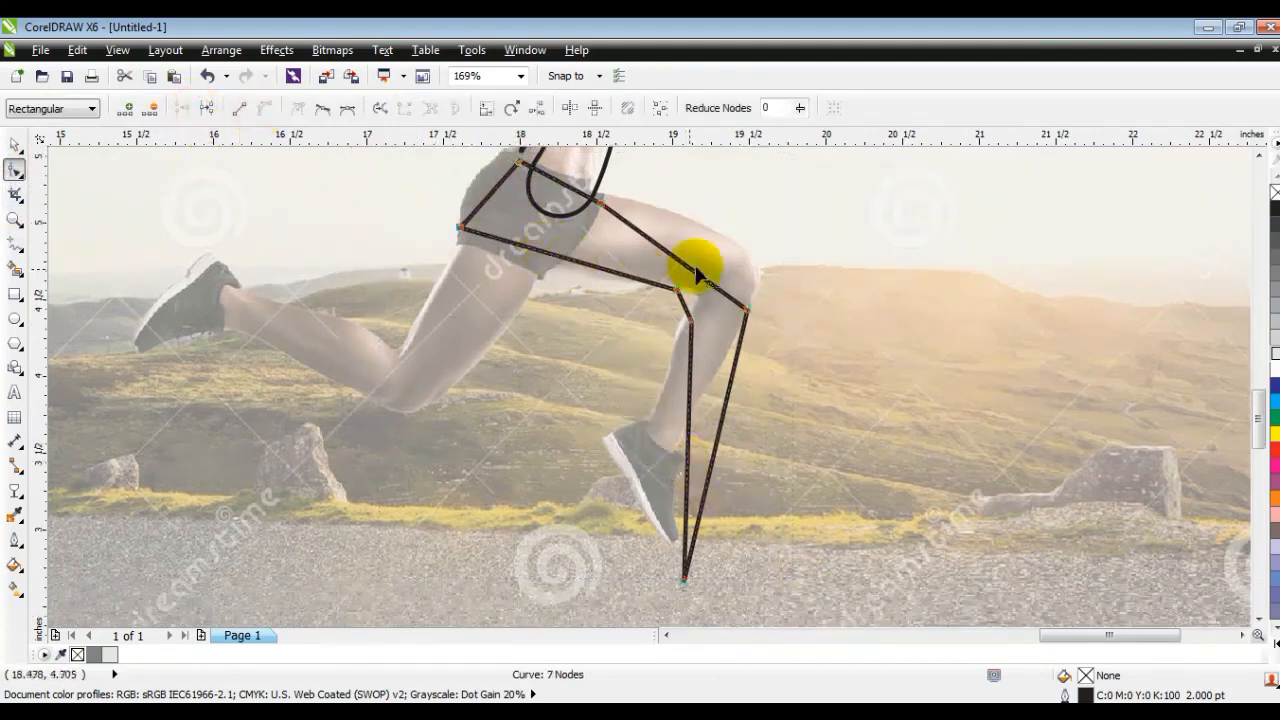
- Bend the front thigh's upper edge over the knee and the waist edge around the torso shape's rounded lower end
{"action": "left_click_drag", "start_coordinate": [671, 256], "coordinate": [731, 240]}
{"action": "left_click_drag", "start_coordinate": [600, 212], "coordinate": [598, 198]}
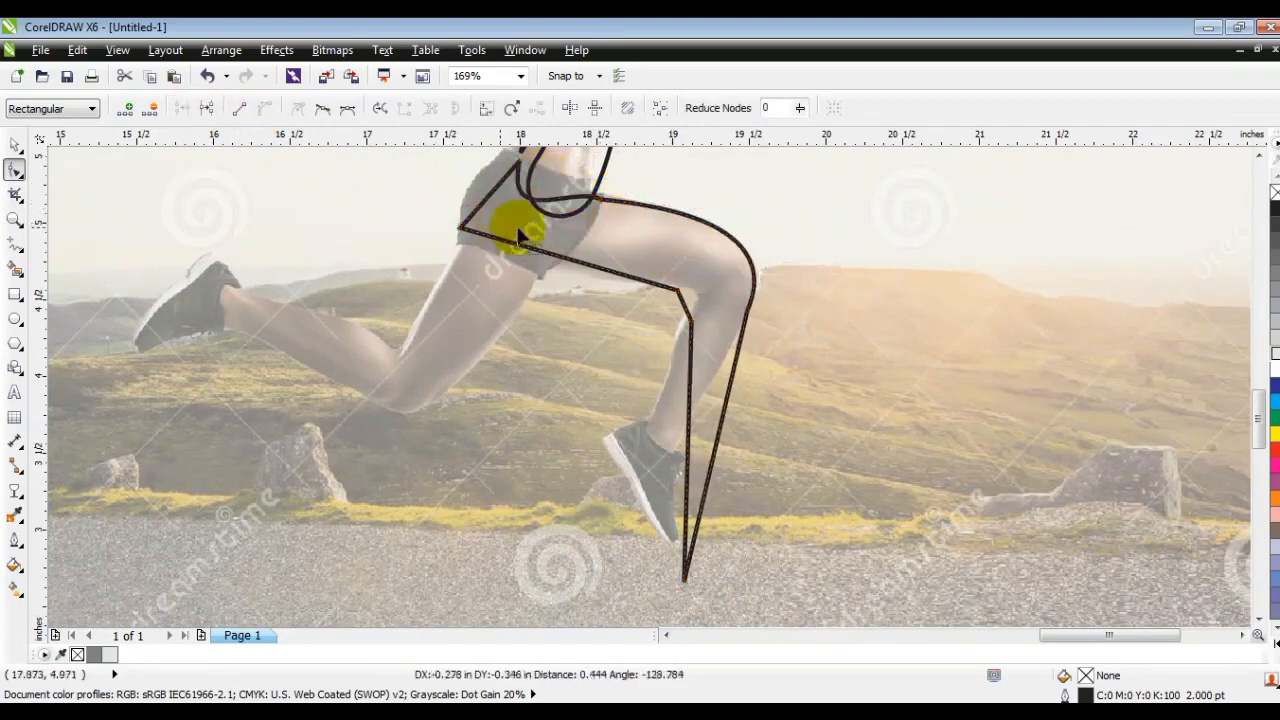
{"action": "left_click_drag", "start_coordinate": [577, 183], "coordinate": [576, 243]}
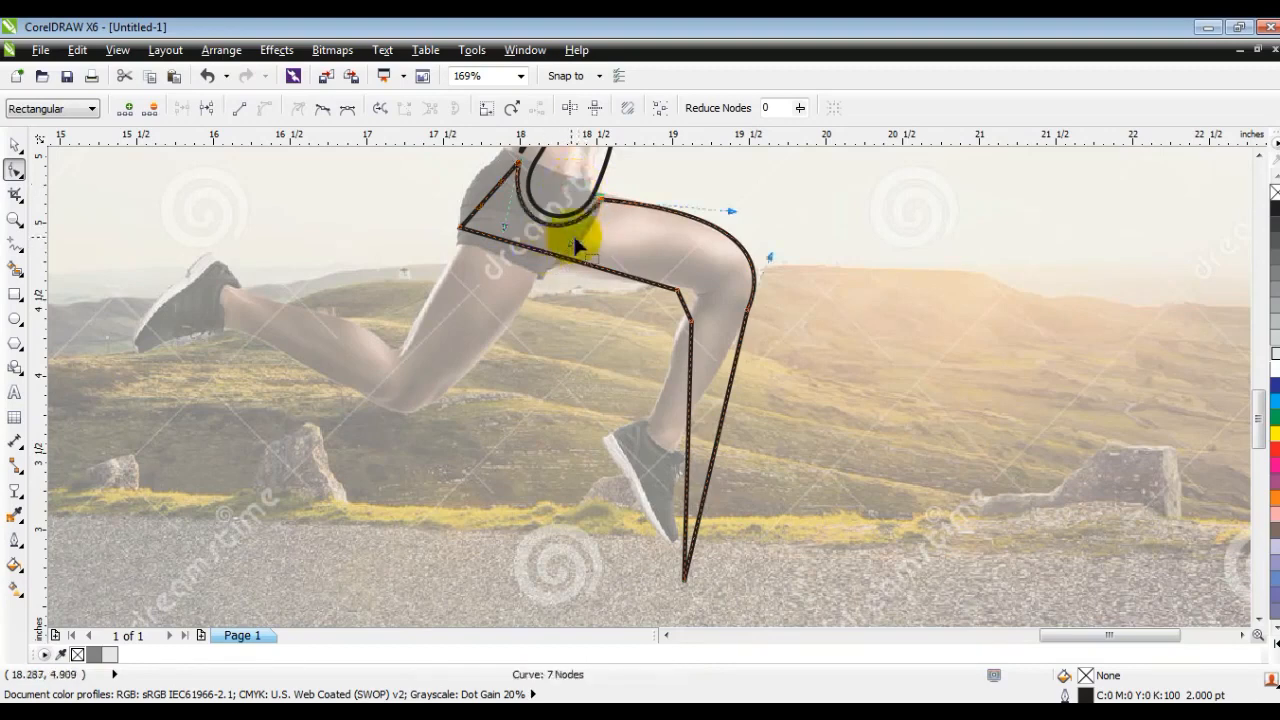
- Round the buttock and thigh underside edges, and move the buttock node inward and upward for a smooth hip
{"action": "left_click_drag", "start_coordinate": [502, 190], "coordinate": [470, 195]}
{"action": "left_click_drag", "start_coordinate": [533, 247], "coordinate": [460, 280]}
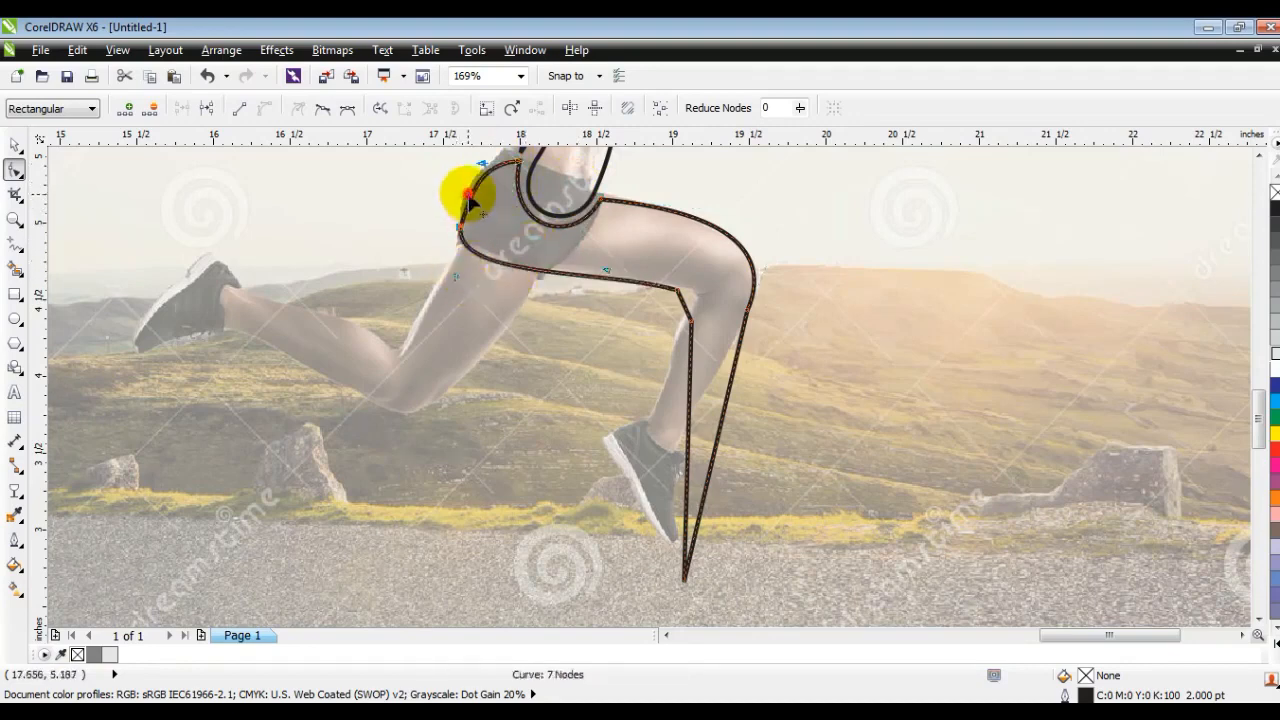
{"action": "left_click_drag", "start_coordinate": [463, 236], "coordinate": [467, 180]}
{"action": "left_click_drag", "start_coordinate": [467, 268], "coordinate": [471, 270]}
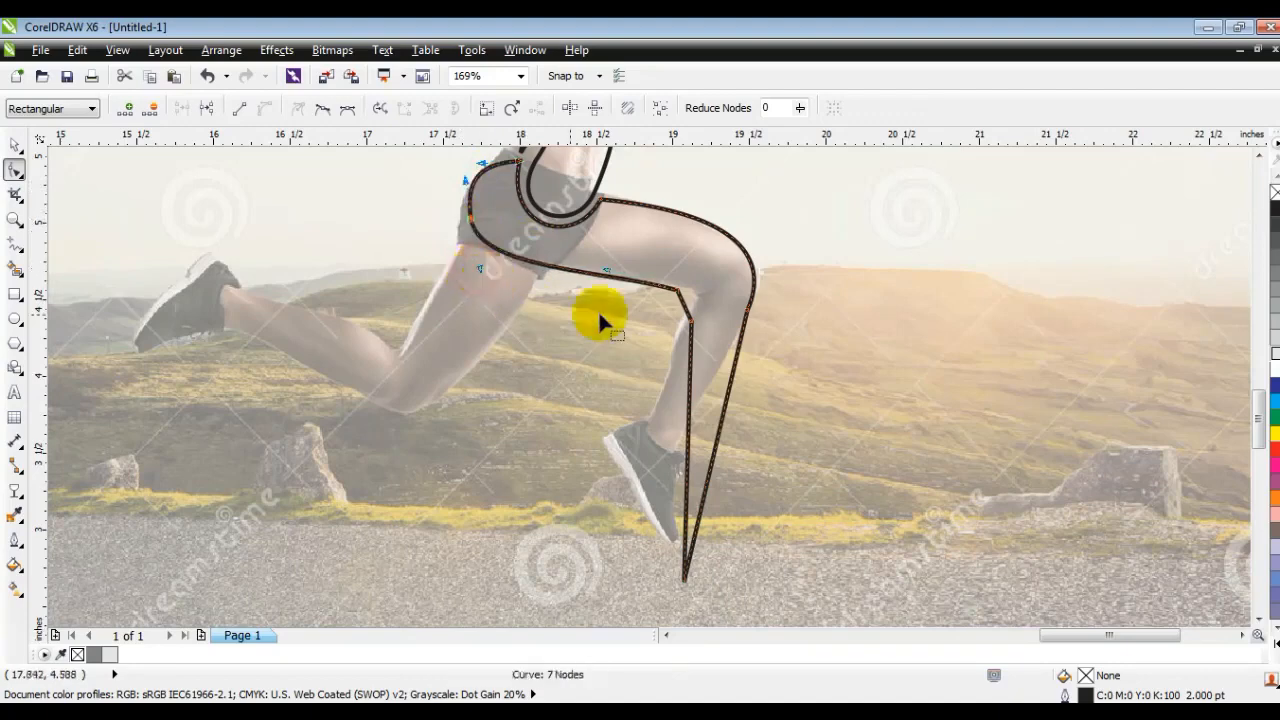
- Adjust the node behind the front knee and bend both lower-leg edges into a curved taper down to the foot
{"action": "left_click_drag", "start_coordinate": [682, 298], "coordinate": [684, 300]}
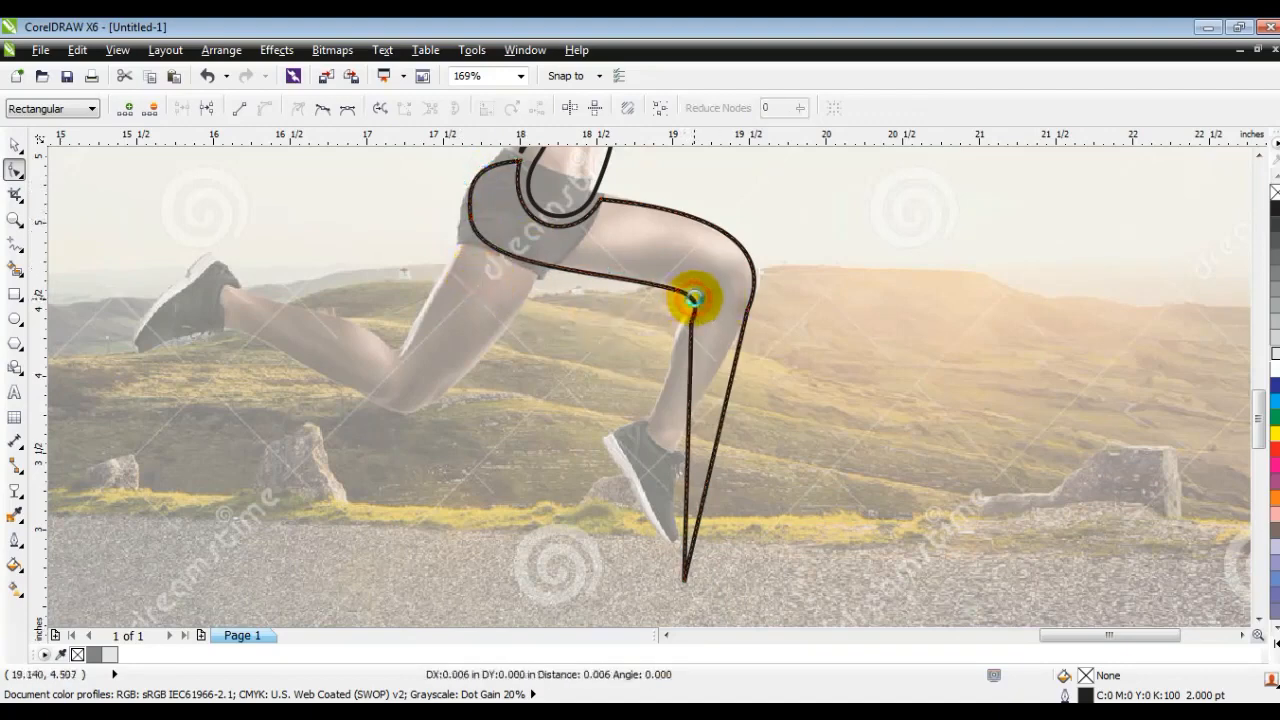
{"action": "left_click", "coordinate": [688, 405]}
{"action": "mouse_move", "coordinate": [677, 417]}
{"action": "left_mouse_down"}
{"action": "mouse_move", "coordinate": [663, 421]}
{"action": "mouse_move", "coordinate": [709, 432]}
{"action": "mouse_move", "coordinate": [698, 430]}
{"action": "left_mouse_up"}
- Refine the buttock node and its curve handles so the hip edge flows smoothly from the waist to the thigh
{"action": "left_click", "coordinate": [15, 221]}
{"action": "left_click_drag", "start_coordinate": [345, 297], "coordinate": [695, 92]}
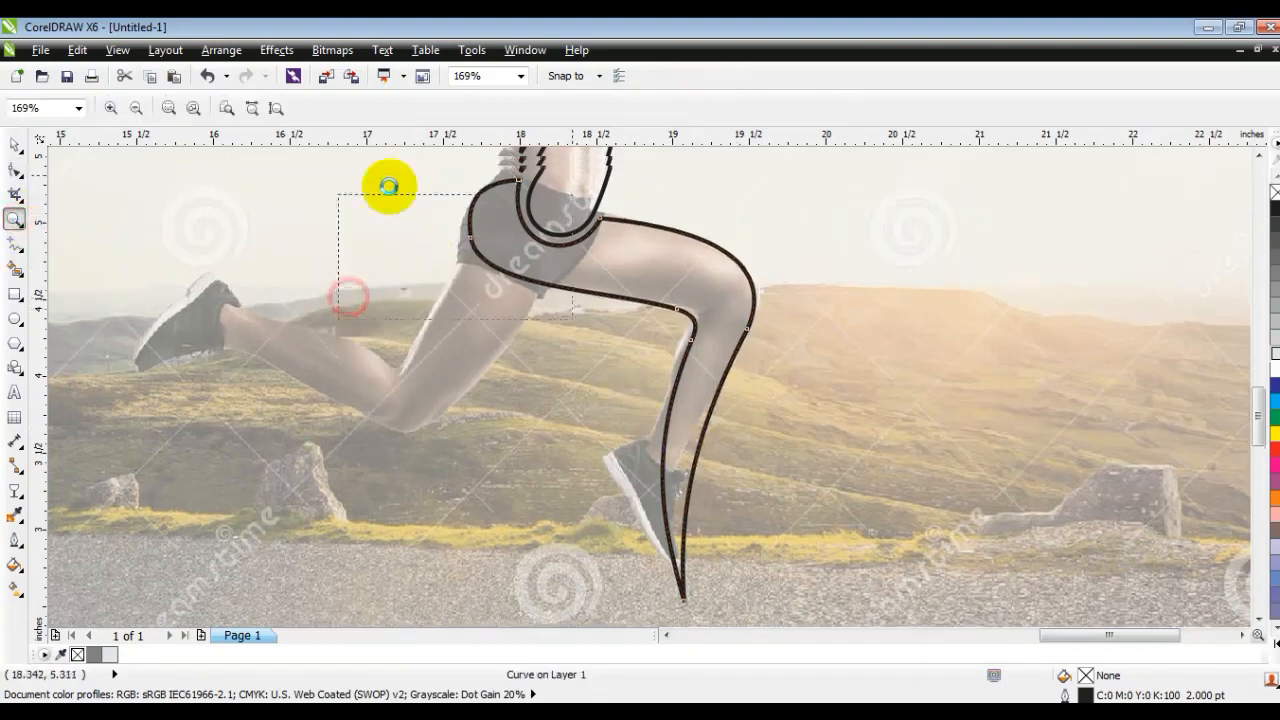
{"action": "left_click", "coordinate": [14, 171]}
{"action": "left_click", "coordinate": [547, 457]}
{"action": "left_click", "coordinate": [543, 385]}
{"action": "left_click_drag", "start_coordinate": [555, 377], "coordinate": [558, 377]}
{"action": "left_click", "coordinate": [547, 457]}
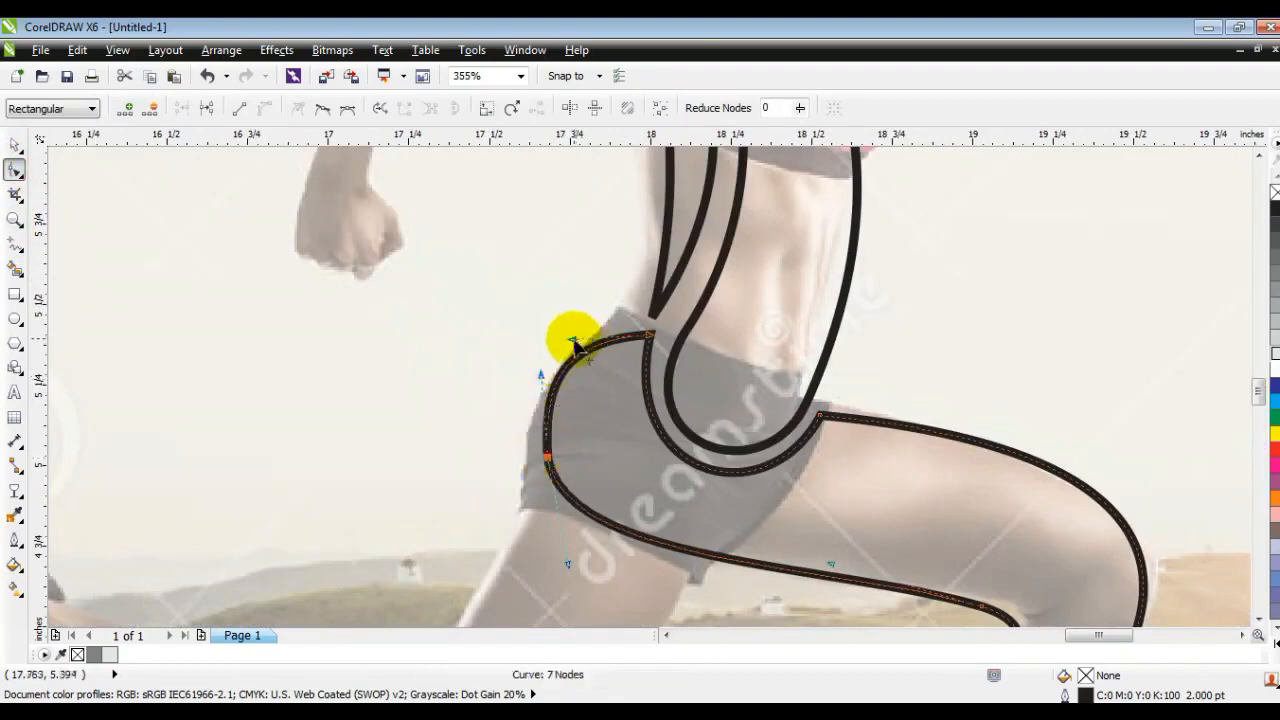
{"action": "left_click", "coordinate": [544, 457]}
{"action": "left_click_drag", "start_coordinate": [540, 378], "coordinate": [540, 377]}
- Draw a closed six-point straight-edged outline about 2.8 inches wide around the rear leg, from thigh to knee to a pointed foot
{"action": "key", "text": "F3"}
{"action": "key", "text": "F3"}
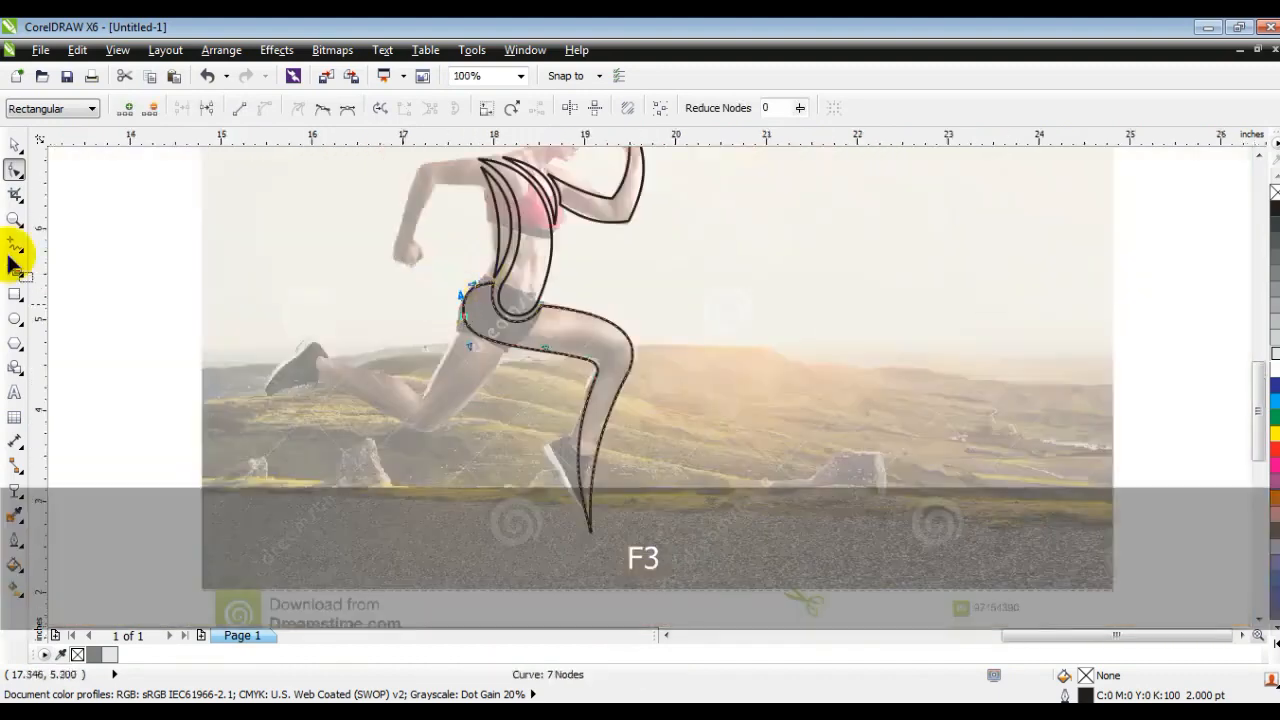
{"action": "left_click", "coordinate": [15, 219]}
{"action": "right_click", "coordinate": [453, 312]}
{"action": "left_click_drag", "start_coordinate": [380, 314], "coordinate": [808, 506]}
{"action": "left_click", "coordinate": [15, 243]}
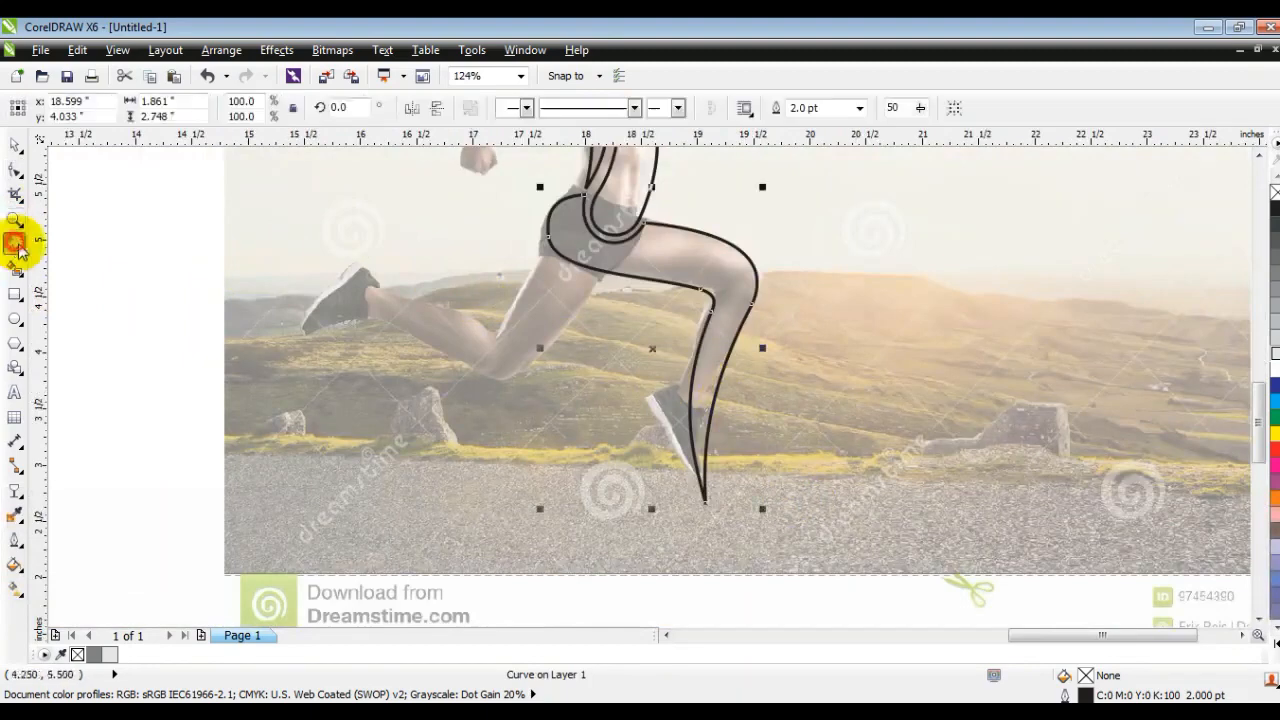
{"action": "key", "text": "Escape"}
{"action": "left_click", "coordinate": [605, 278]}
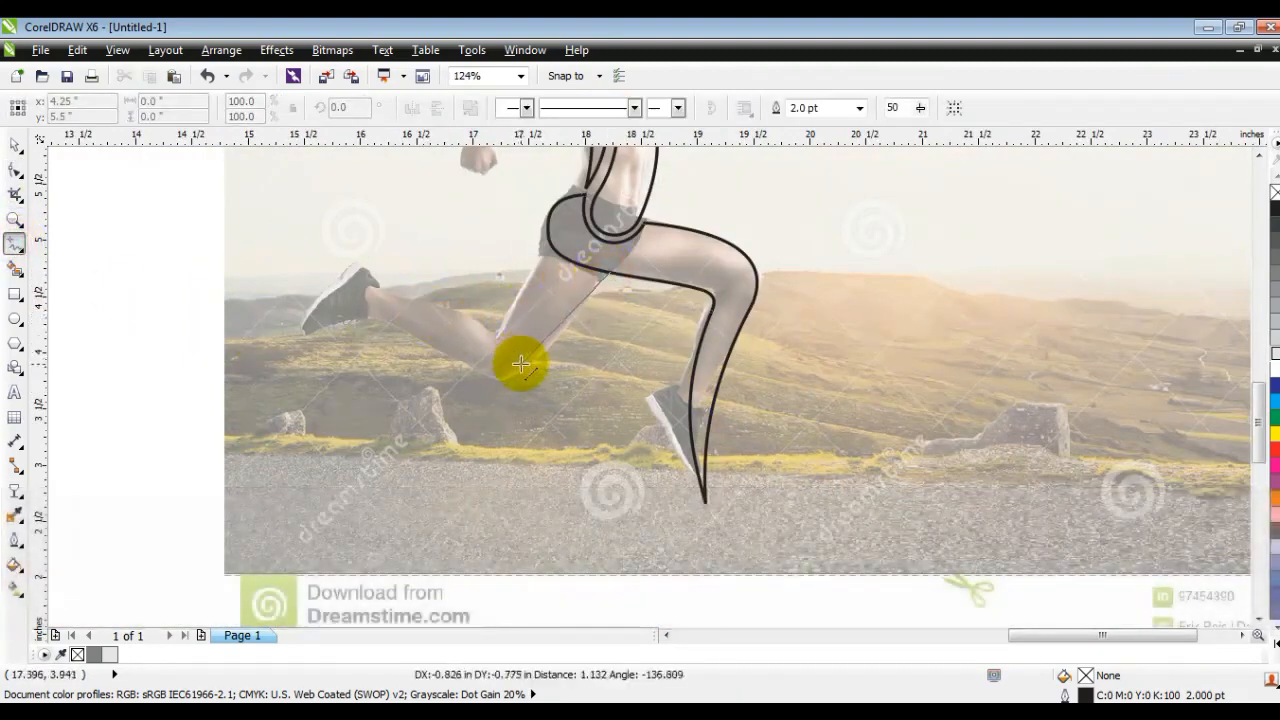
{"action": "left_click", "coordinate": [527, 367]}
{"action": "left_click", "coordinate": [471, 369]}
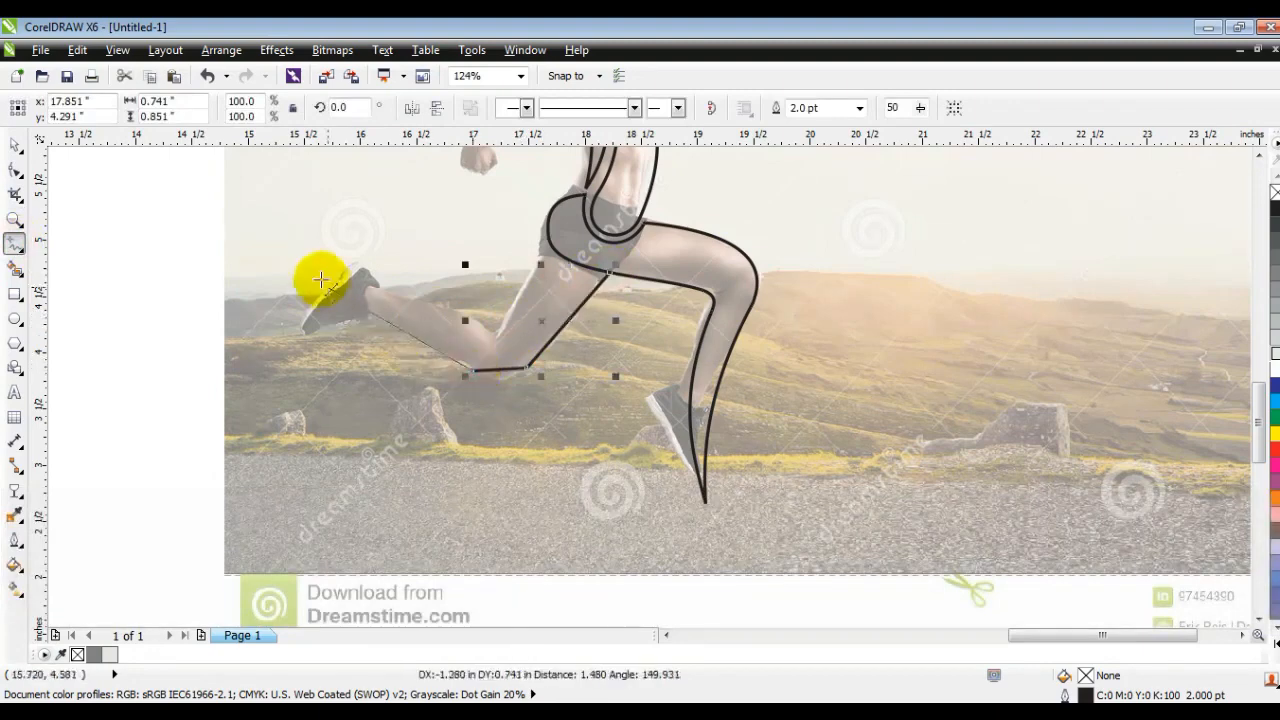
{"action": "left_click", "coordinate": [297, 260]}
{"action": "left_click", "coordinate": [486, 327]}
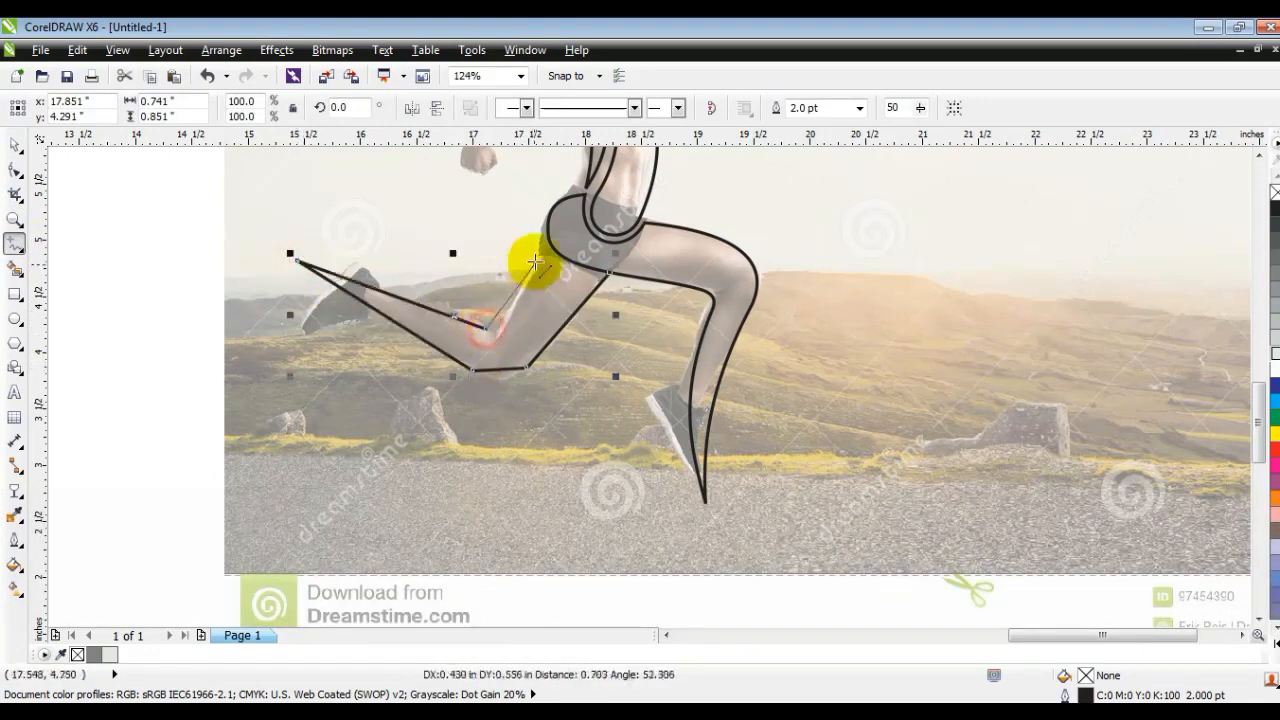
{"action": "left_click", "coordinate": [546, 242]}
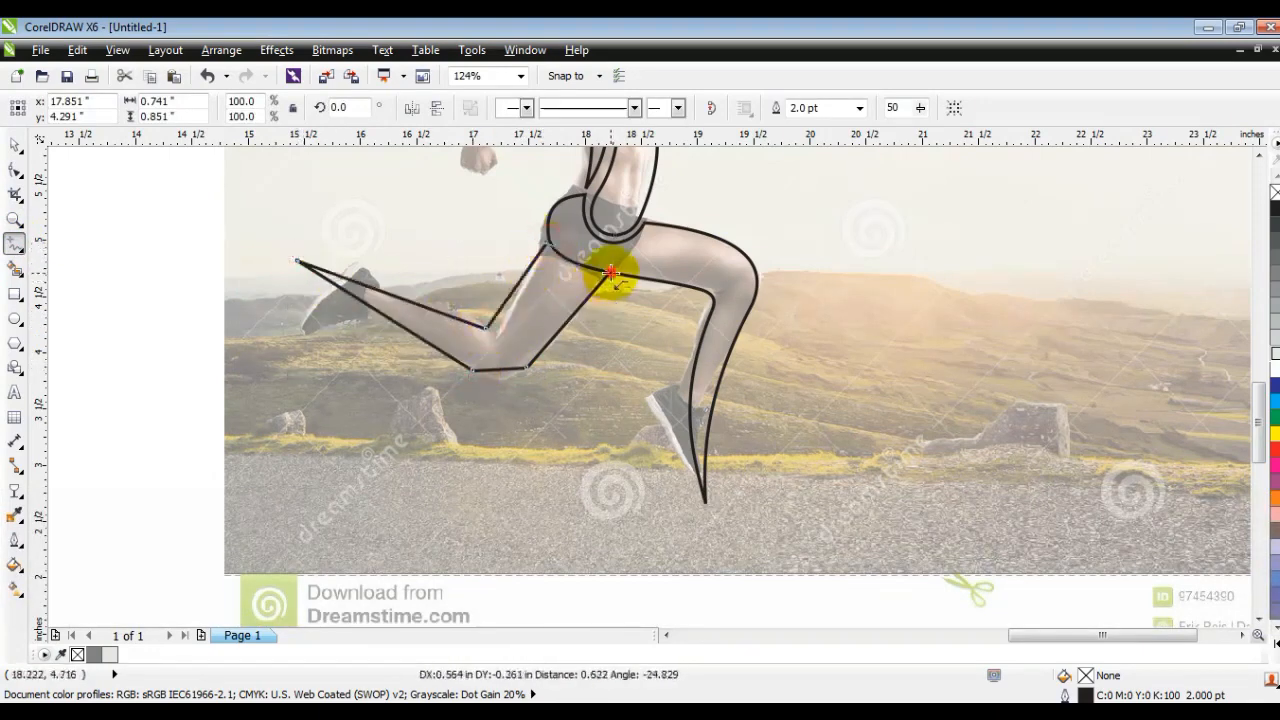
- Convert the rear leg outline to curves and bend both lower-leg edges and both thigh edges to follow the leg
{"action": "left_click", "coordinate": [14, 168]}
{"action": "left_click_drag", "start_coordinate": [171, 214], "coordinate": [642, 392]}
{"action": "key", "text": "shift+F2"}
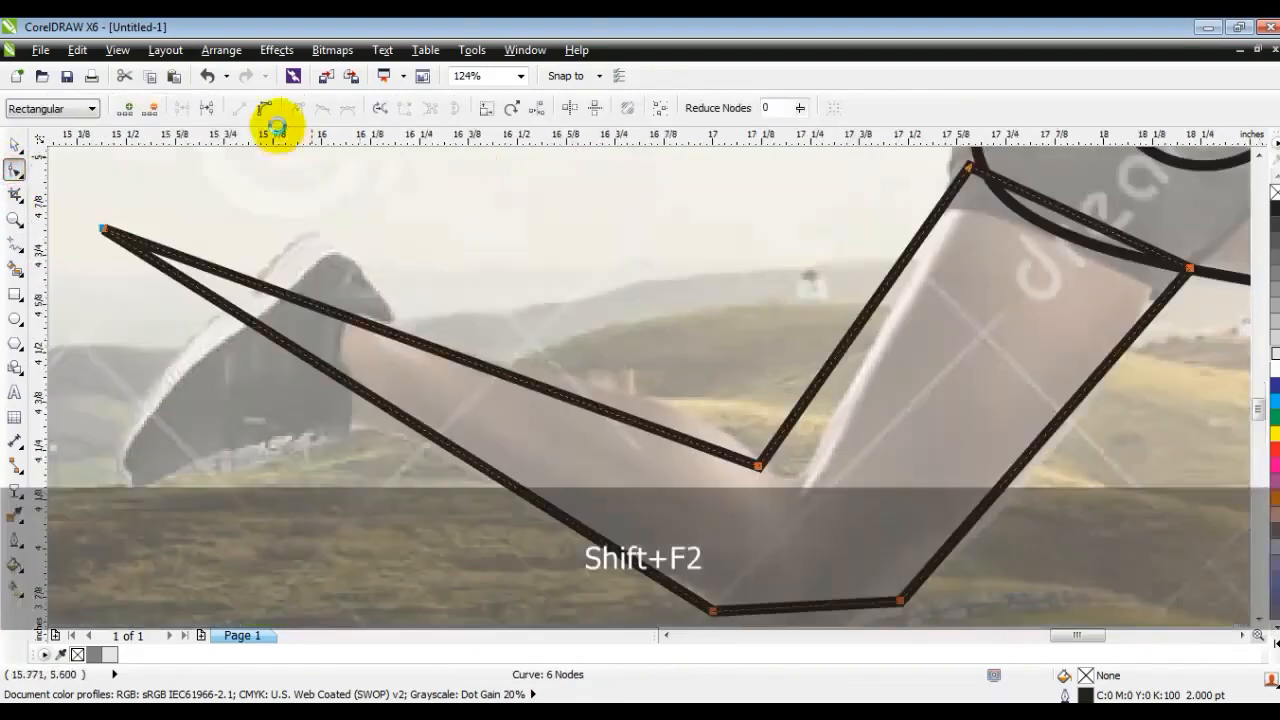
{"action": "left_click_drag", "start_coordinate": [429, 351], "coordinate": [474, 297]}
{"action": "left_click_drag", "start_coordinate": [389, 403], "coordinate": [409, 357]}
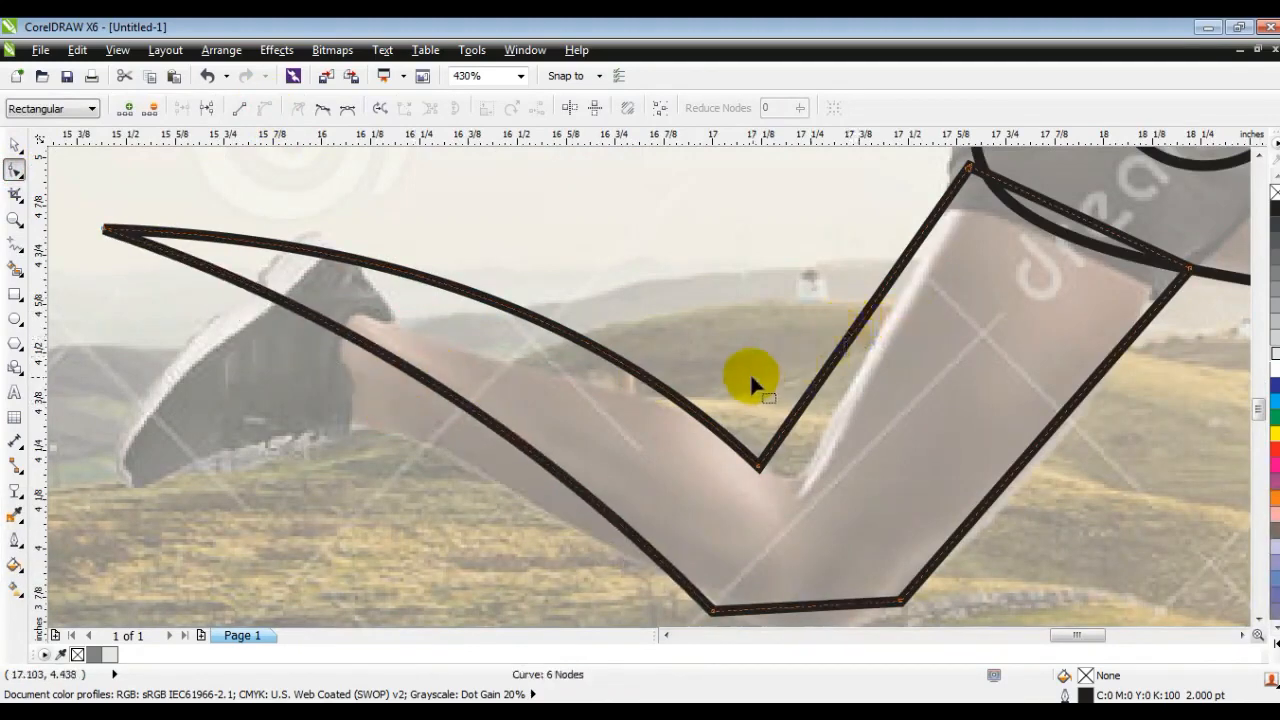
{"action": "left_click_drag", "start_coordinate": [846, 350], "coordinate": [876, 340]}
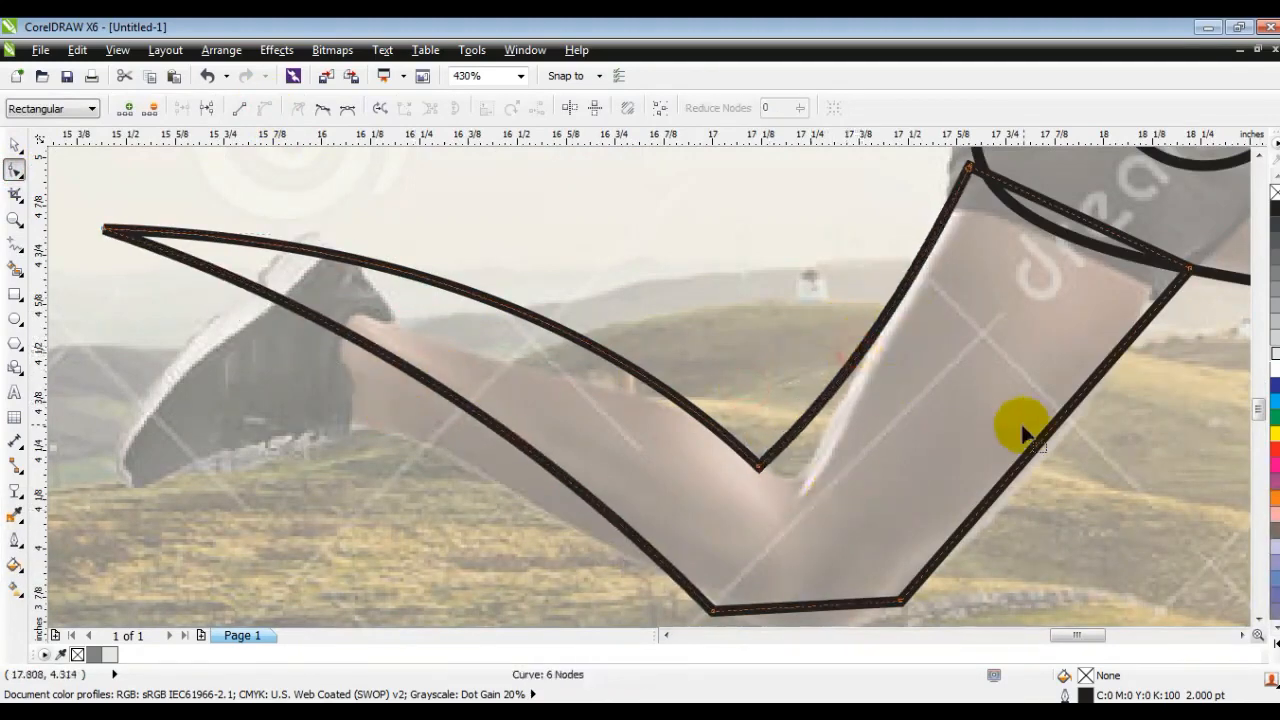
{"action": "left_click_drag", "start_coordinate": [1030, 455], "coordinate": [1049, 477]}
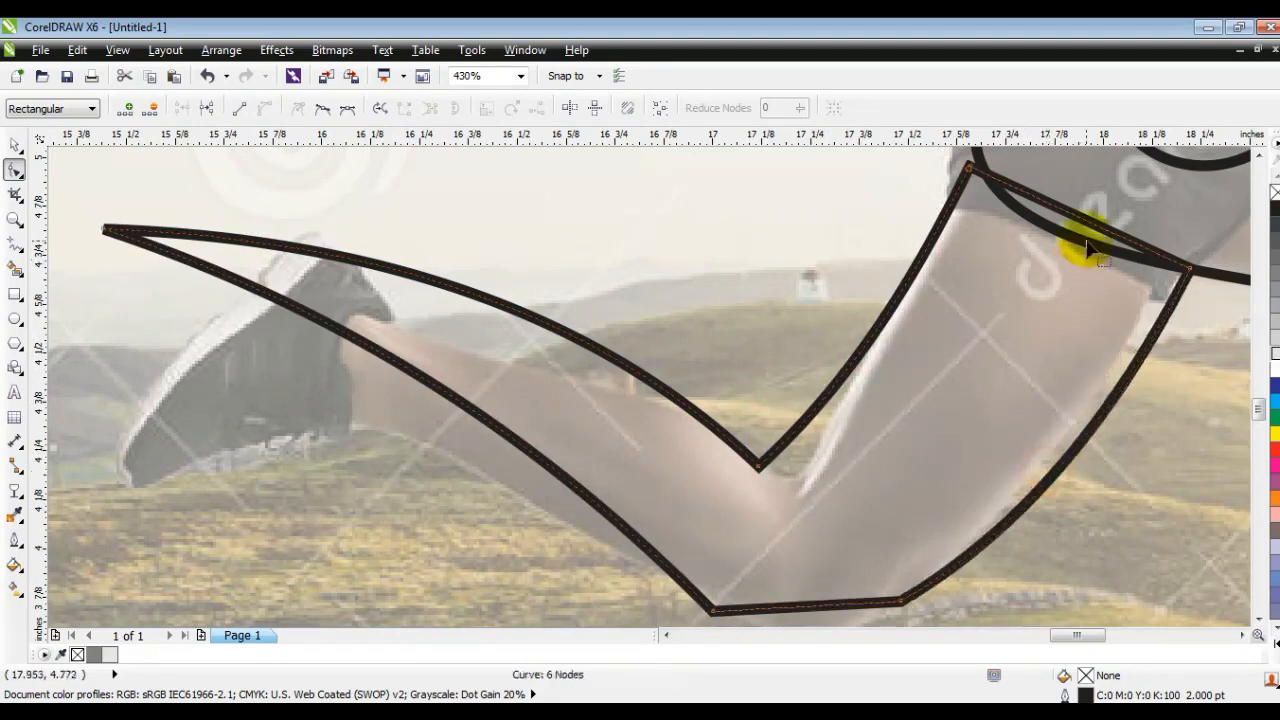
- Curve the rear leg's hip edge parallel to the front leg shape and offset its two end nodes to leave a narrow gap
{"action": "left_click_drag", "start_coordinate": [1068, 250], "coordinate": [1060, 253]}
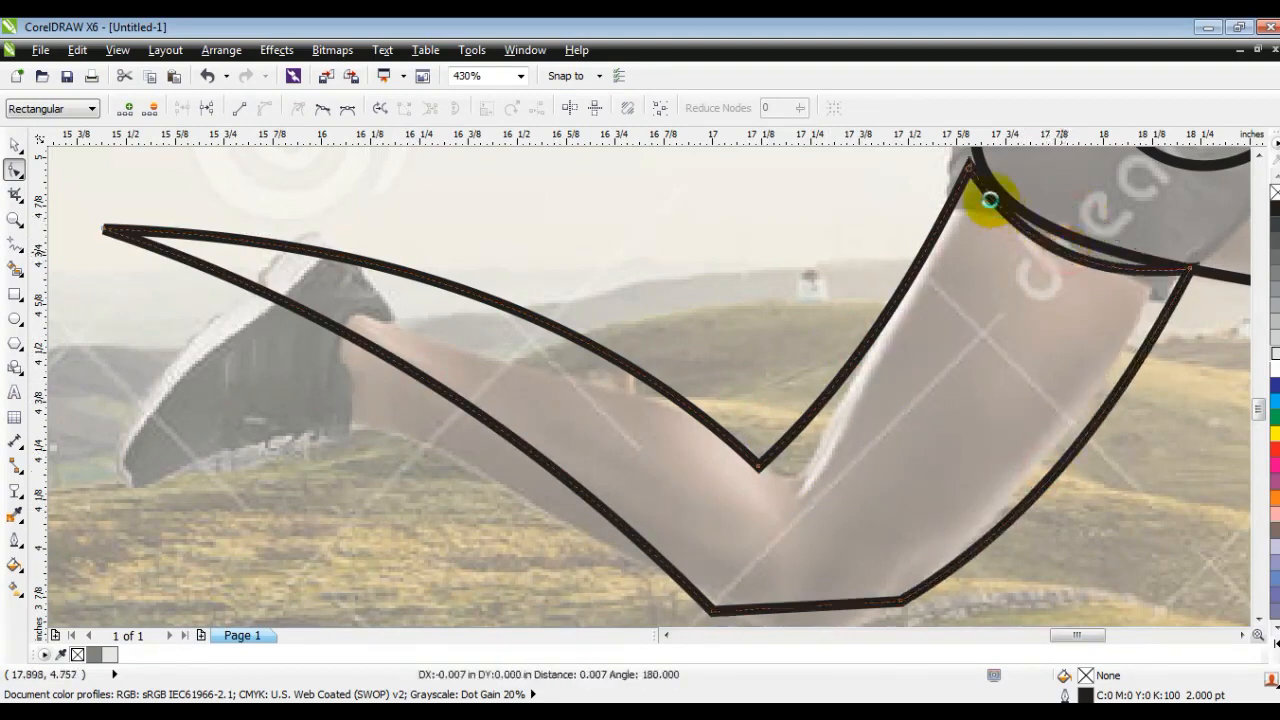
{"action": "left_click_drag", "start_coordinate": [971, 170], "coordinate": [957, 168]}
{"action": "left_click_drag", "start_coordinate": [1192, 267], "coordinate": [1194, 283]}
{"action": "left_click_drag", "start_coordinate": [1028, 243], "coordinate": [1027, 240]}
- Bend the short straight edge at the rear knee into a rounded curve
{"action": "key", "text": "F3"}
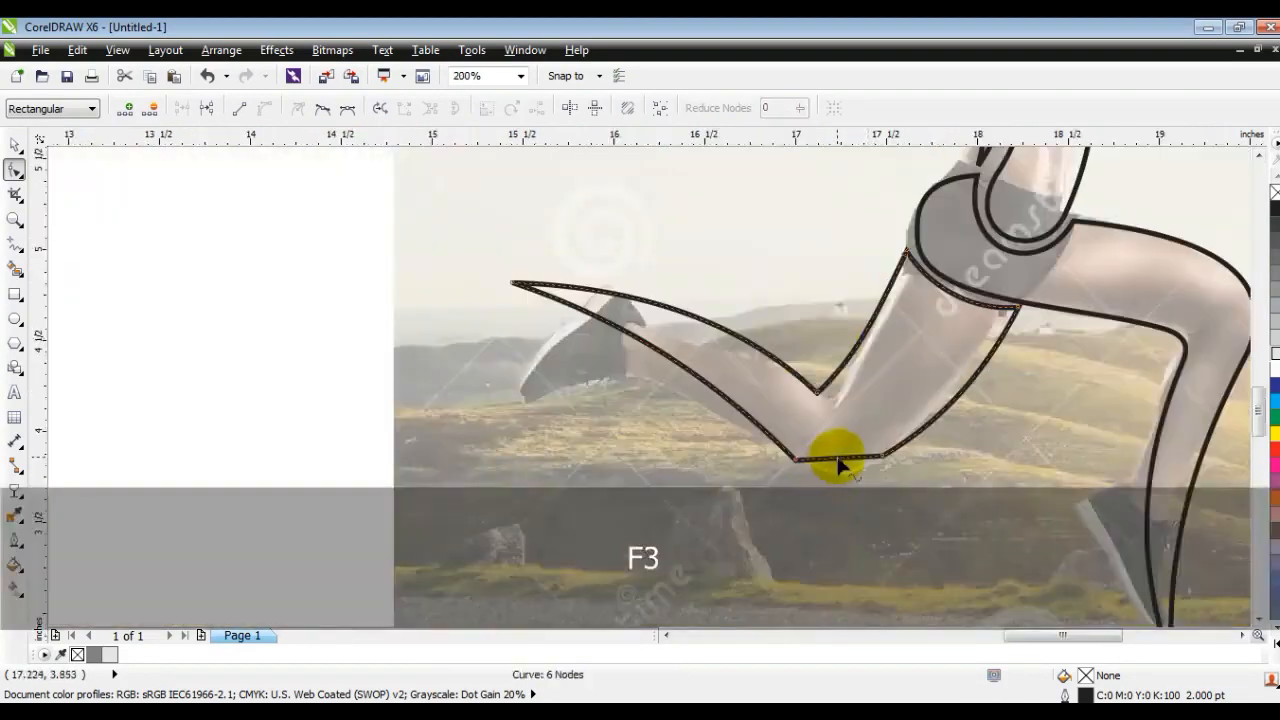
{"action": "left_click_drag", "start_coordinate": [842, 469], "coordinate": [838, 471]}
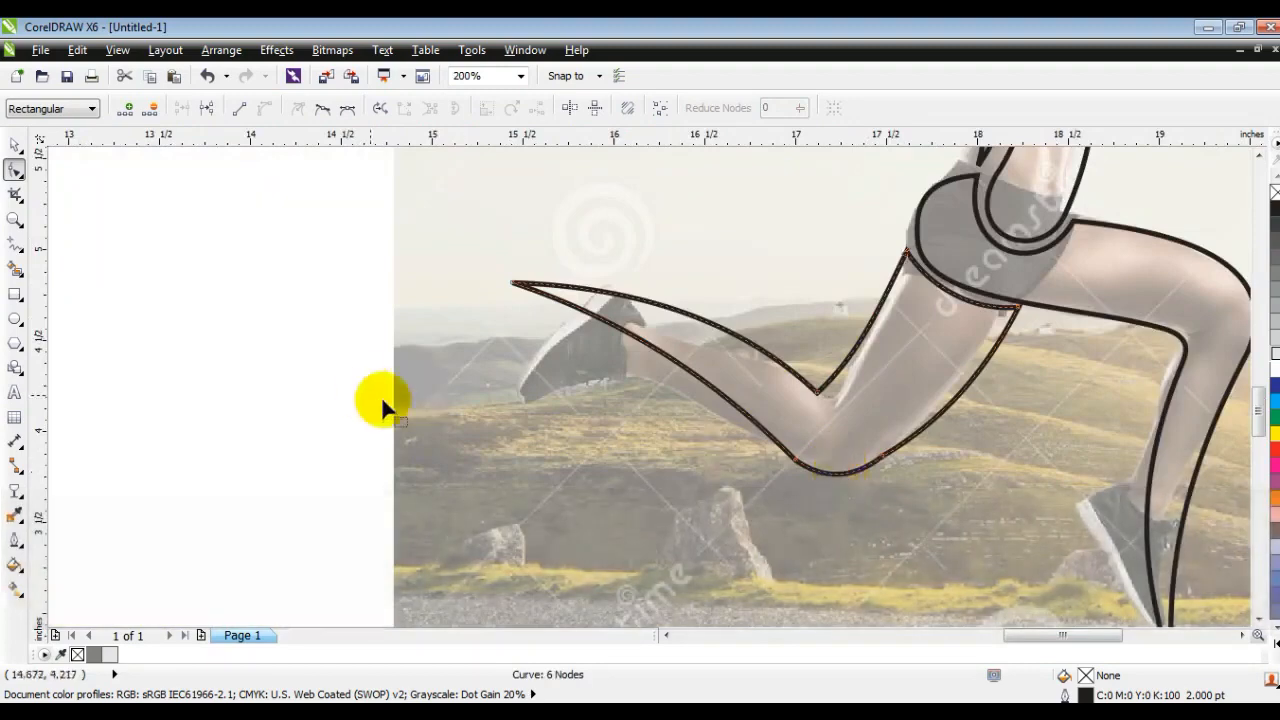
{"action": "left_click_drag", "start_coordinate": [843, 478], "coordinate": [830, 470]}
- Draw a closed three-point outline for the rear arm, from the shoulder to a point behind the forearm and back to the armpit
{"action": "key", "text": "F4"}
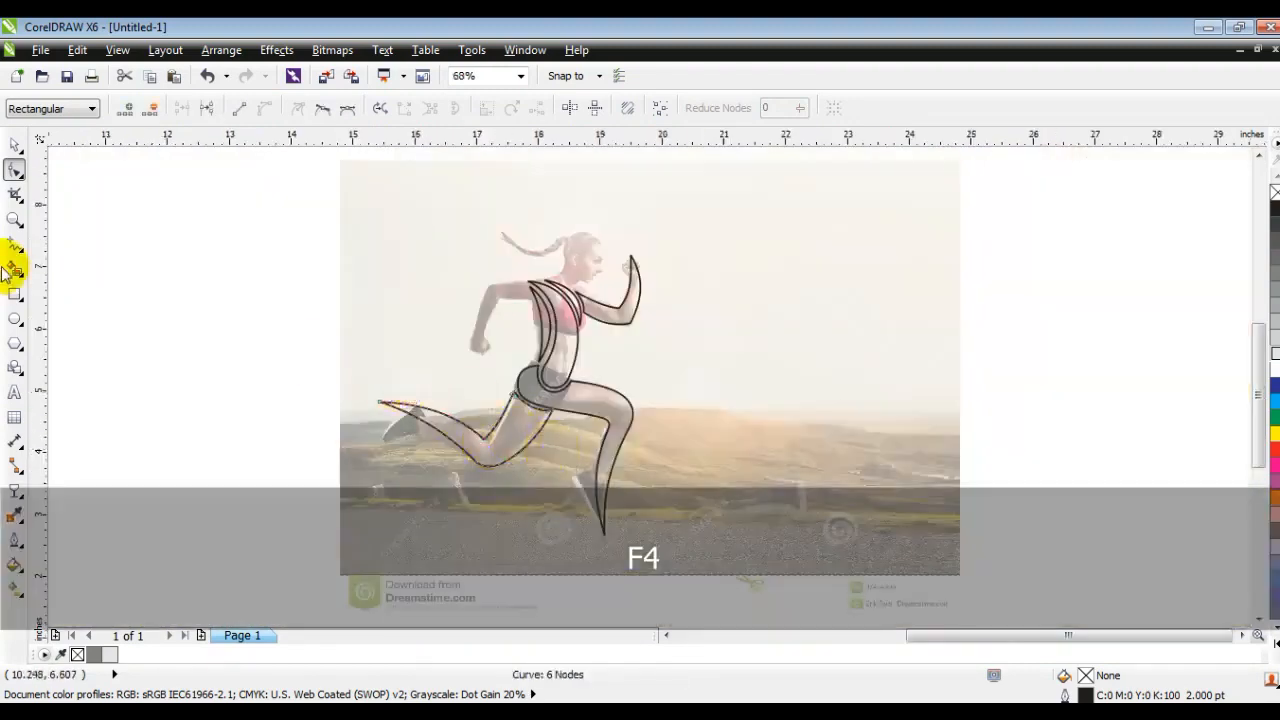
{"action": "left_click", "coordinate": [14, 220]}
{"action": "left_click_drag", "start_coordinate": [403, 203], "coordinate": [818, 424]}
{"action": "mouse_move", "coordinate": [200, 244]}
{"action": "left_mouse_down"}
{"action": "mouse_move", "coordinate": [809, 474]}
{"action": "mouse_move", "coordinate": [950, 495]}
{"action": "left_mouse_up"}
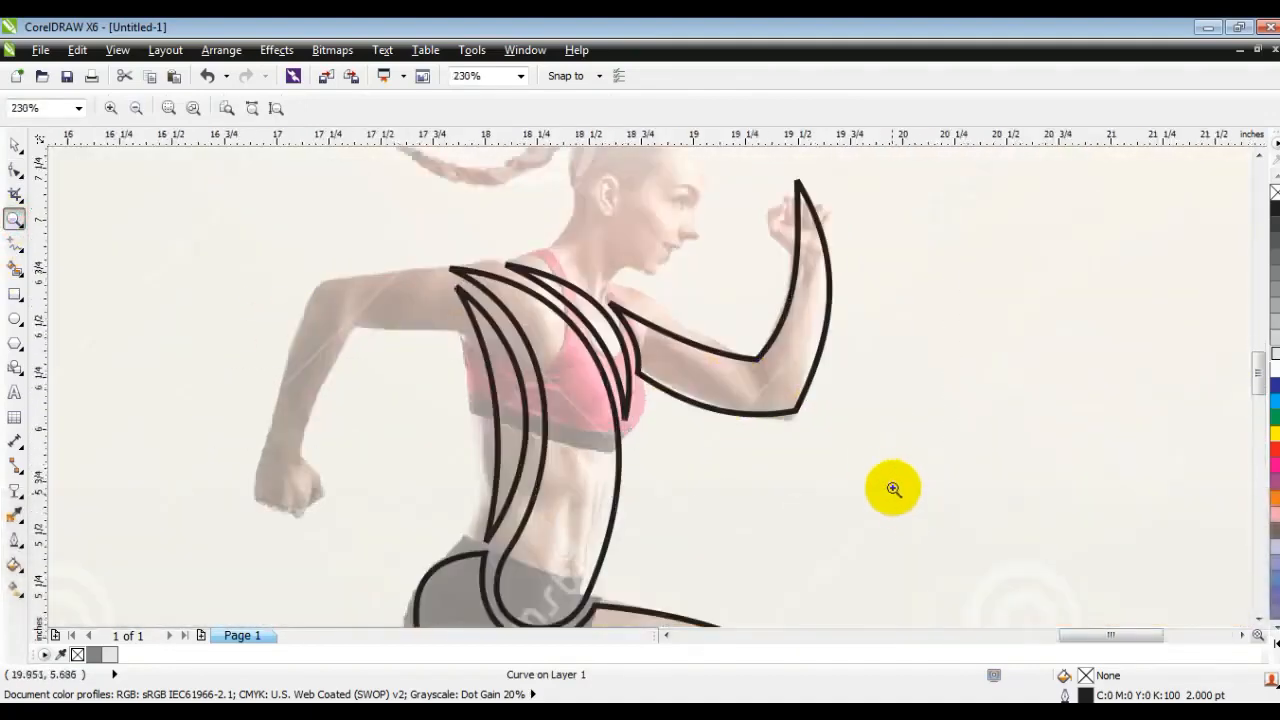
{"action": "left_click", "coordinate": [14, 244]}
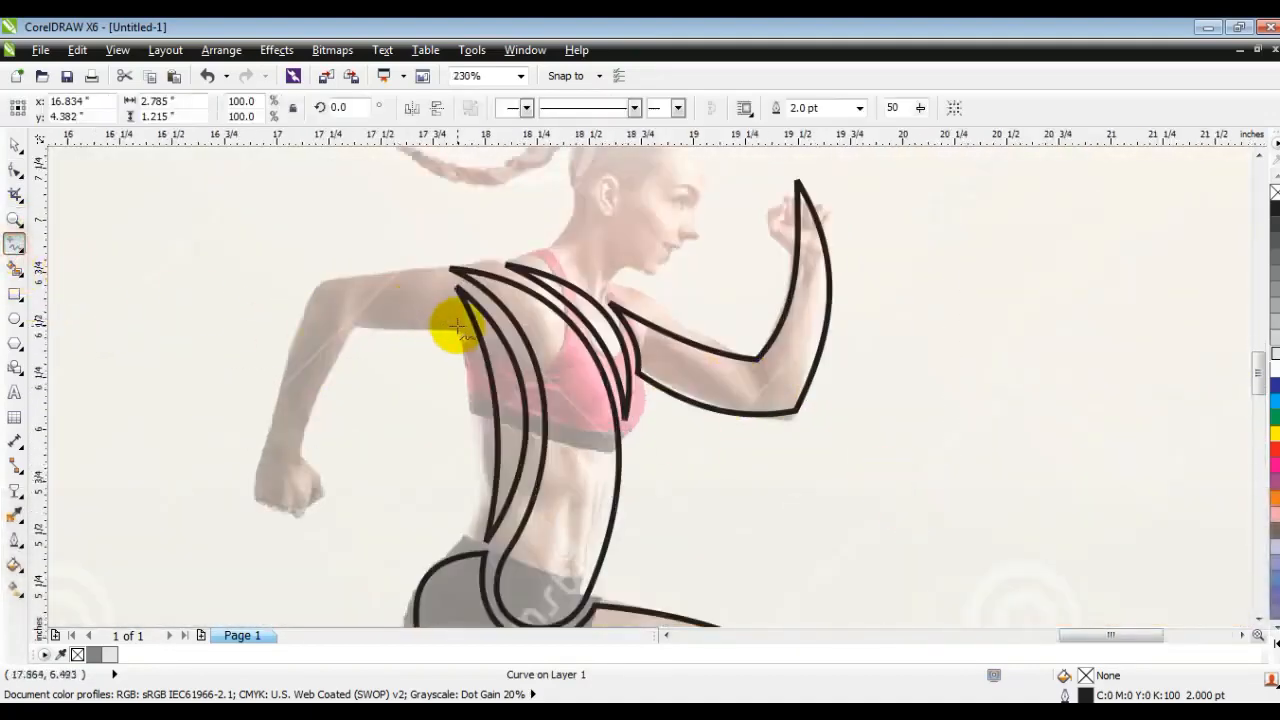
{"action": "left_click", "coordinate": [418, 271]}
{"action": "double_click", "coordinate": [131, 409]}
{"action": "left_click", "coordinate": [462, 328]}
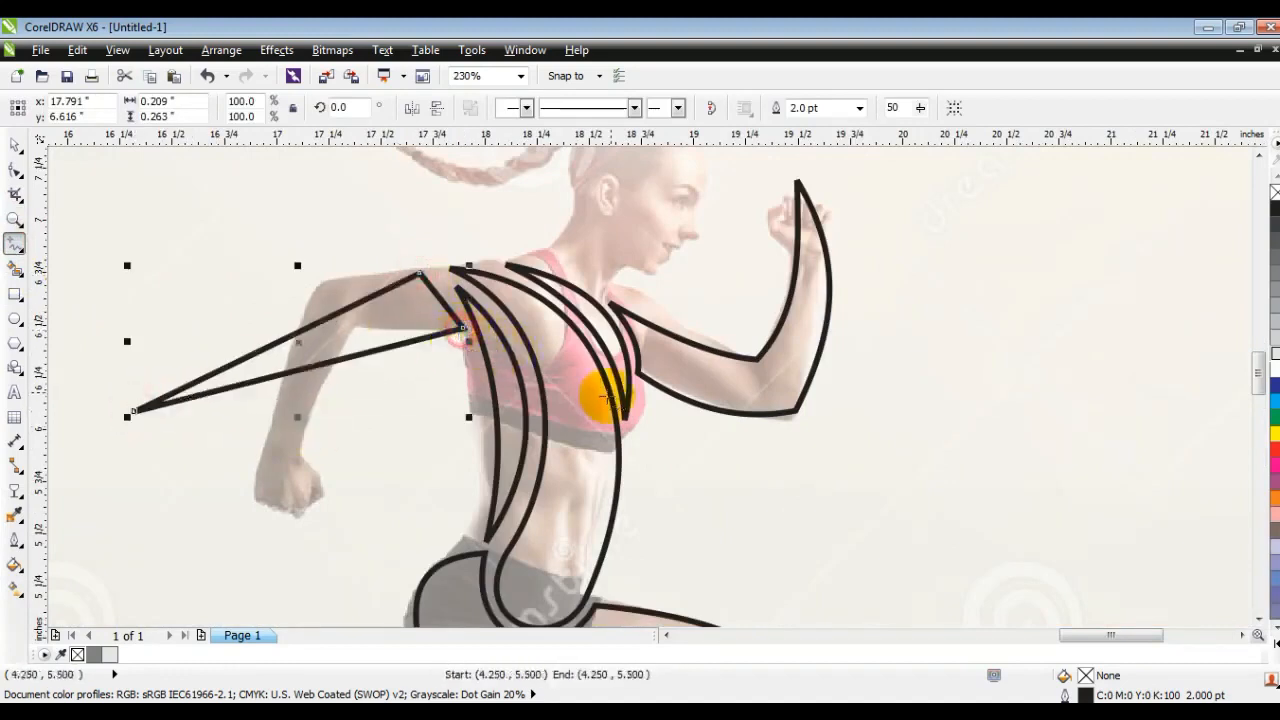
- Bend the rear arm's upper edge into an S-shaped sweep and round its shoulder edge beside the torso shapes
{"action": "left_click", "coordinate": [14, 170]}
{"action": "left_click", "coordinate": [382, 250]}
{"action": "left_click_drag", "start_coordinate": [229, 366], "coordinate": [270, 437]}
{"action": "left_click", "coordinate": [345, 320]}
{"action": "left_click_drag", "start_coordinate": [330, 325], "coordinate": [306, 280]}
{"action": "left_click", "coordinate": [455, 315]}
{"action": "left_click_drag", "start_coordinate": [433, 297], "coordinate": [460, 300]}
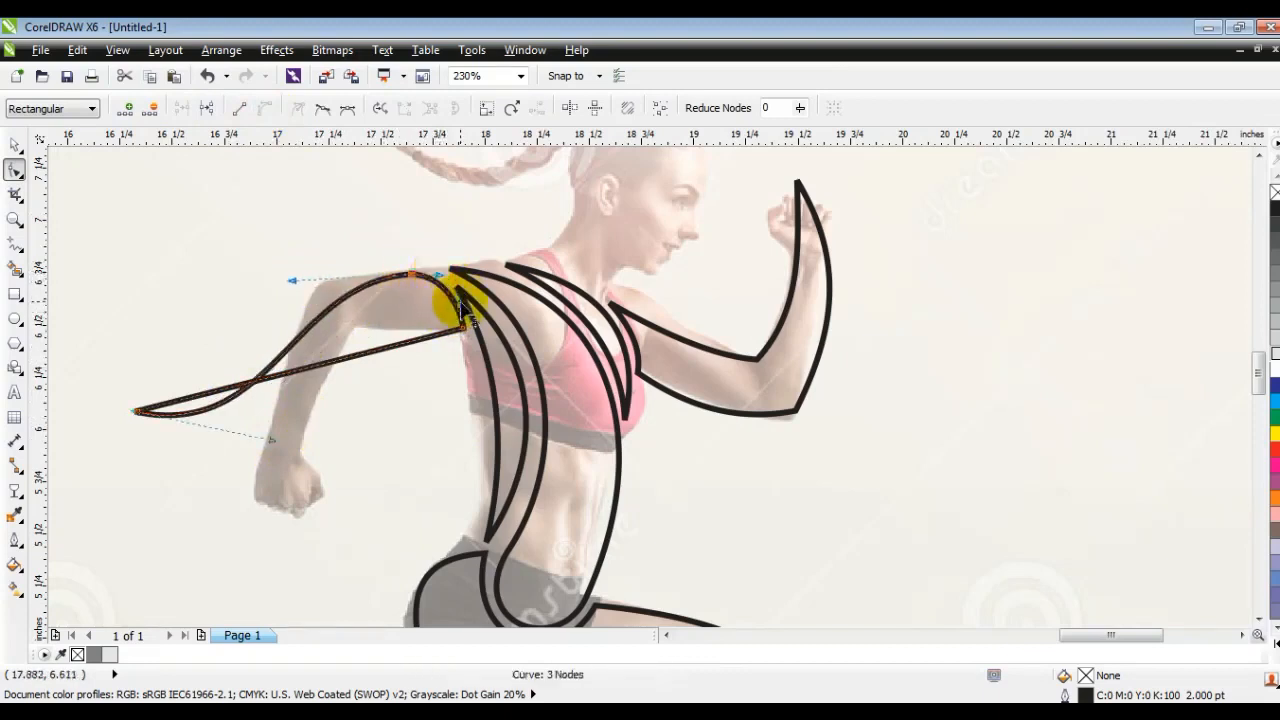
- Bend the rear arm's lower edge into a matching S-curve and adjust the curve handles at its pointed tip
{"action": "left_click_drag", "start_coordinate": [358, 355], "coordinate": [250, 452]}
{"action": "left_click_drag", "start_coordinate": [253, 513], "coordinate": [260, 530]}
{"action": "left_click_drag", "start_coordinate": [277, 438], "coordinate": [278, 428]}
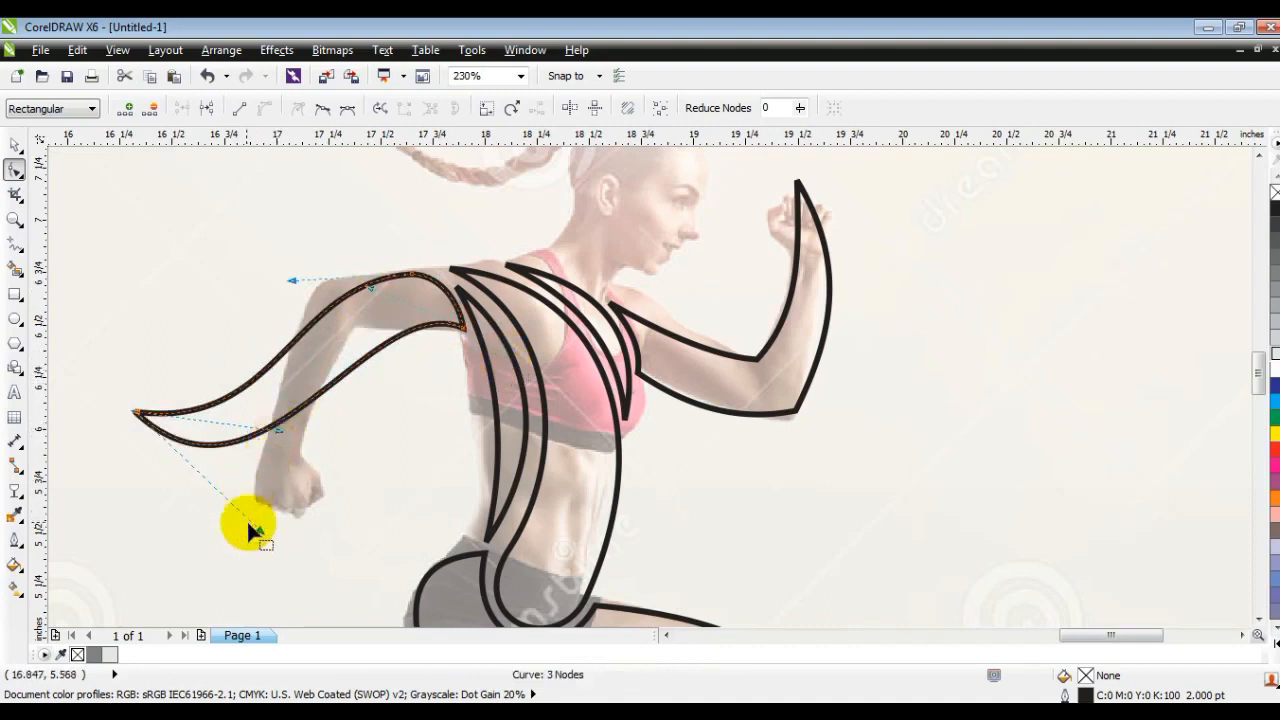
- Refine the rear arm's lower curve near its pointed tip and smooth its upper edge at the shoulder
{"action": "left_click_drag", "start_coordinate": [258, 530], "coordinate": [272, 508]}
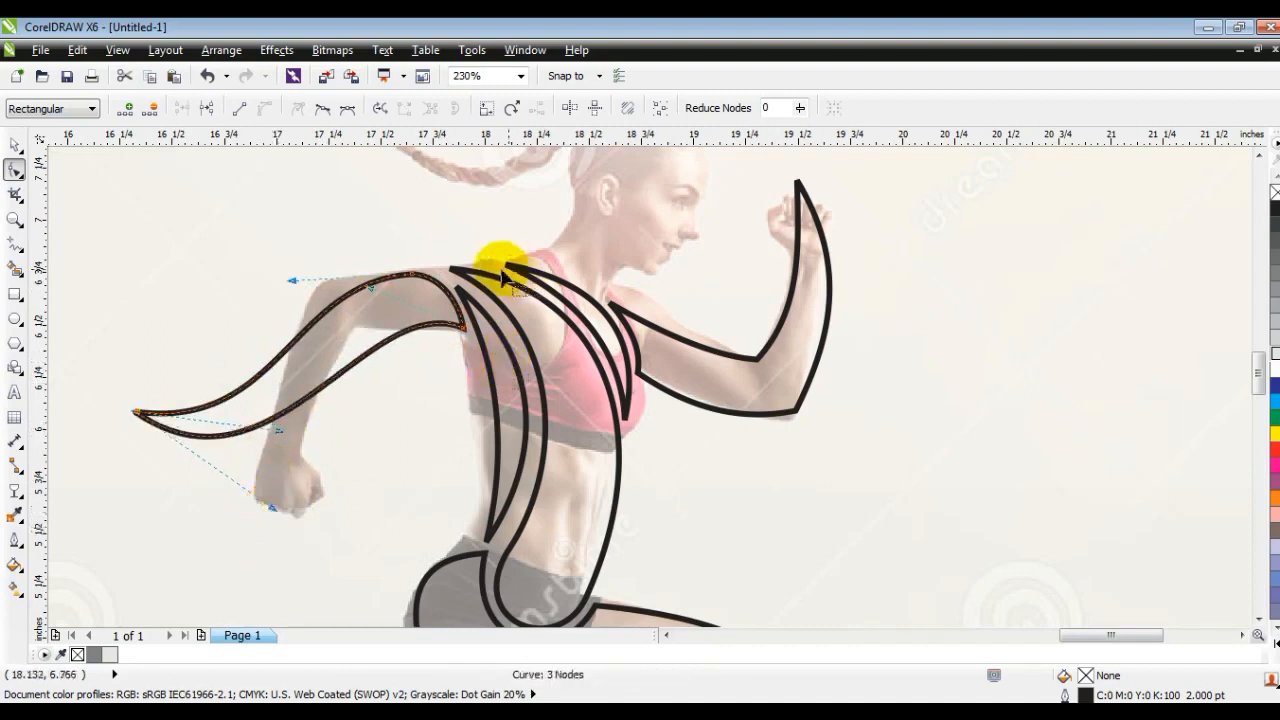
{"action": "left_click_drag", "start_coordinate": [414, 276], "coordinate": [442, 277]}
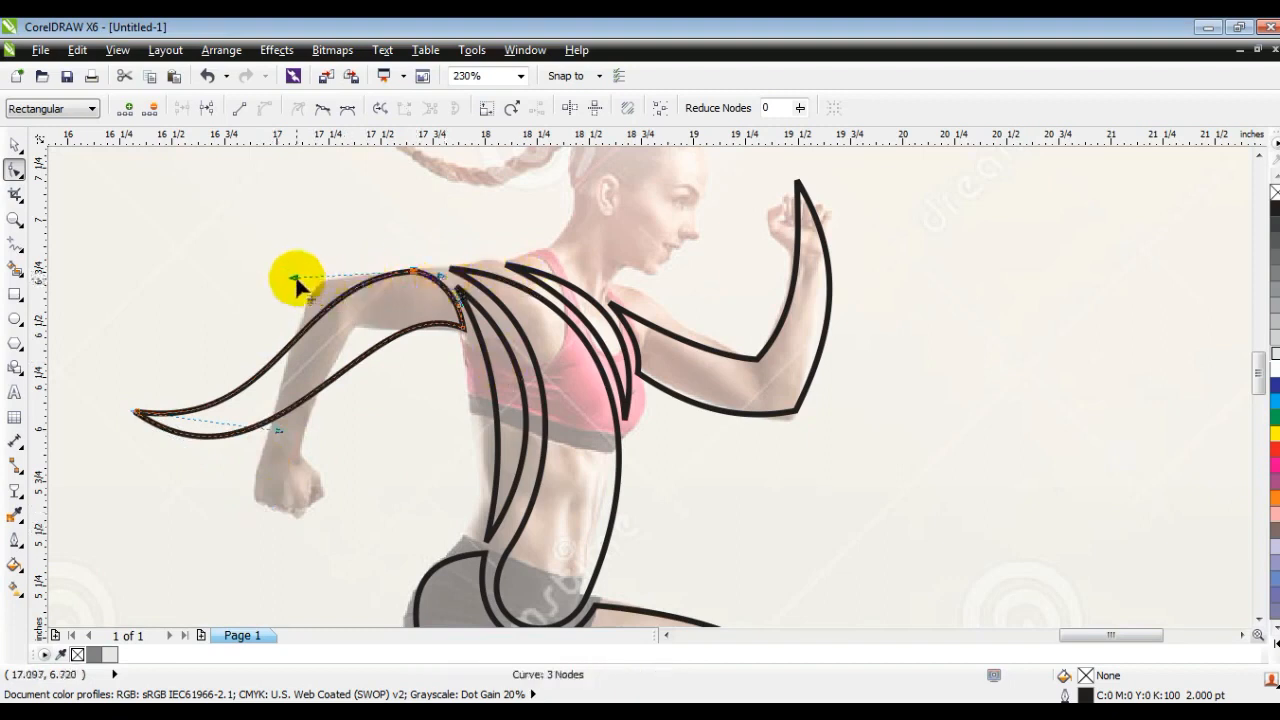
{"action": "left_click_drag", "start_coordinate": [295, 275], "coordinate": [293, 273]}
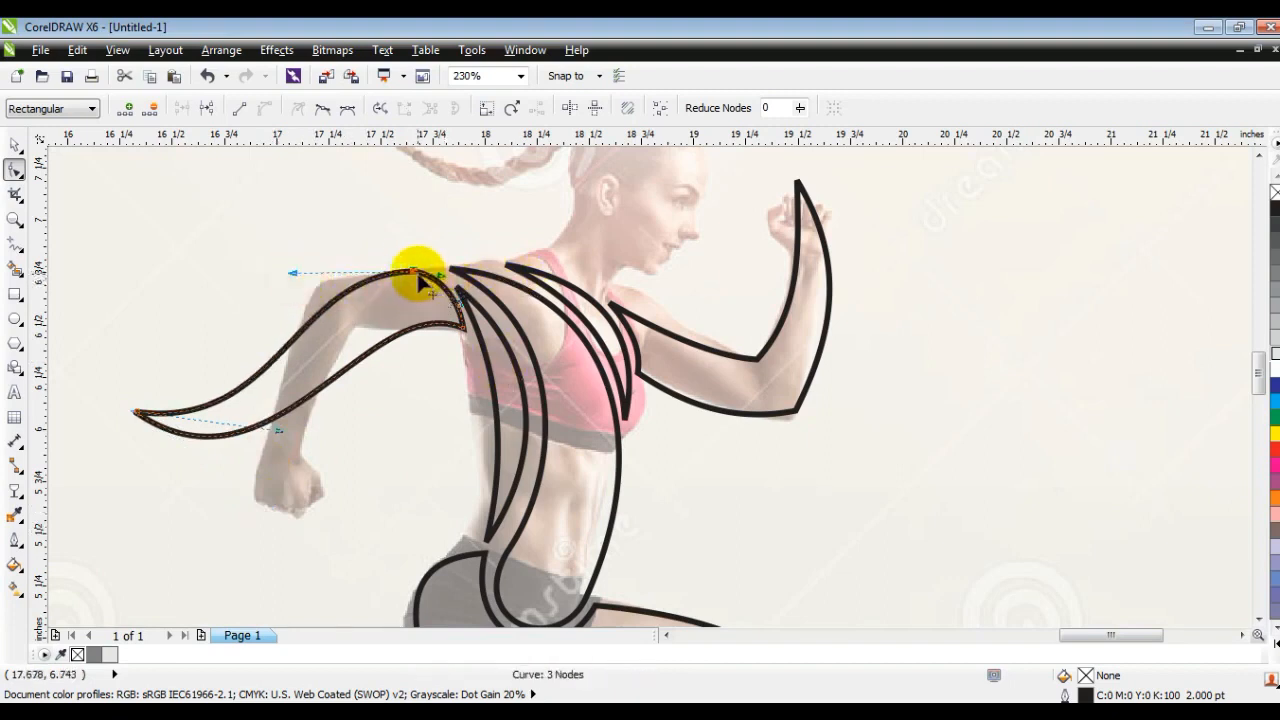
{"action": "left_click_drag", "start_coordinate": [418, 278], "coordinate": [413, 272]}
{"action": "left_click", "coordinate": [16, 148]}
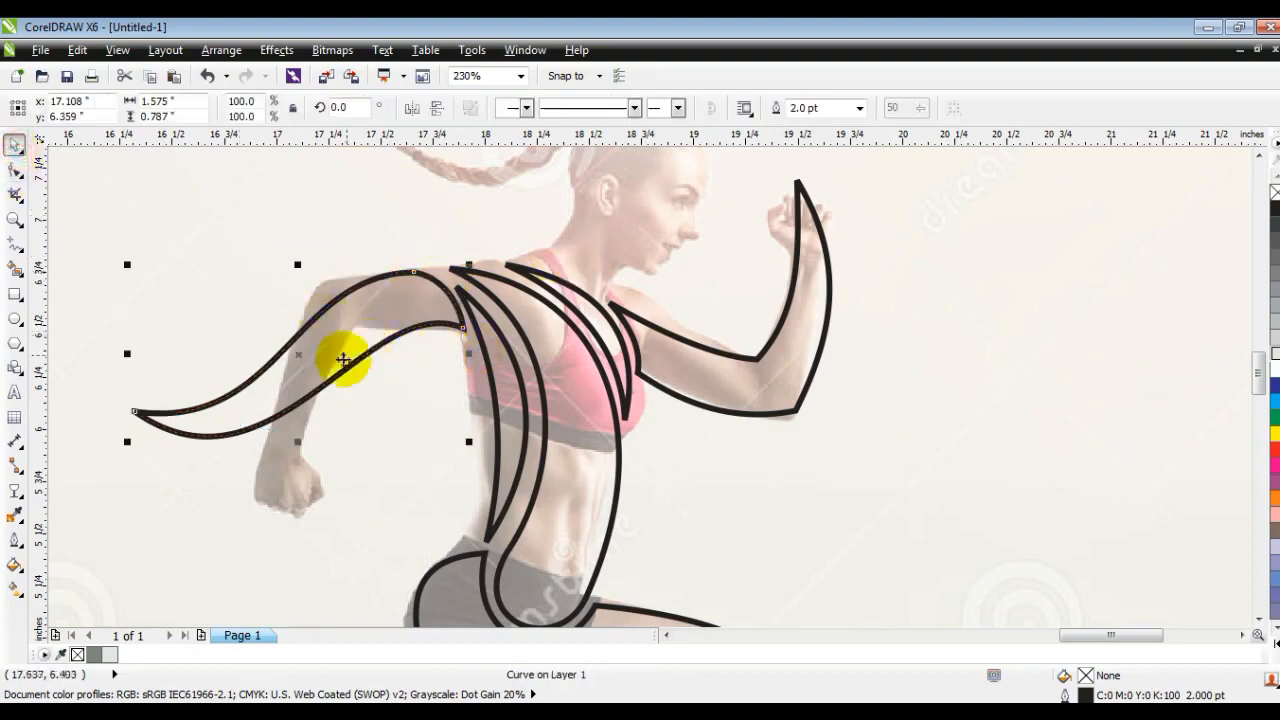
{"action": "key", "text": "F3"}
{"action": "key", "text": "Escape"}
- Draw a closed two-point line for a hair lock from the back of the head up past the braid, and convert it to curves
{"action": "left_click", "coordinate": [12, 222]}
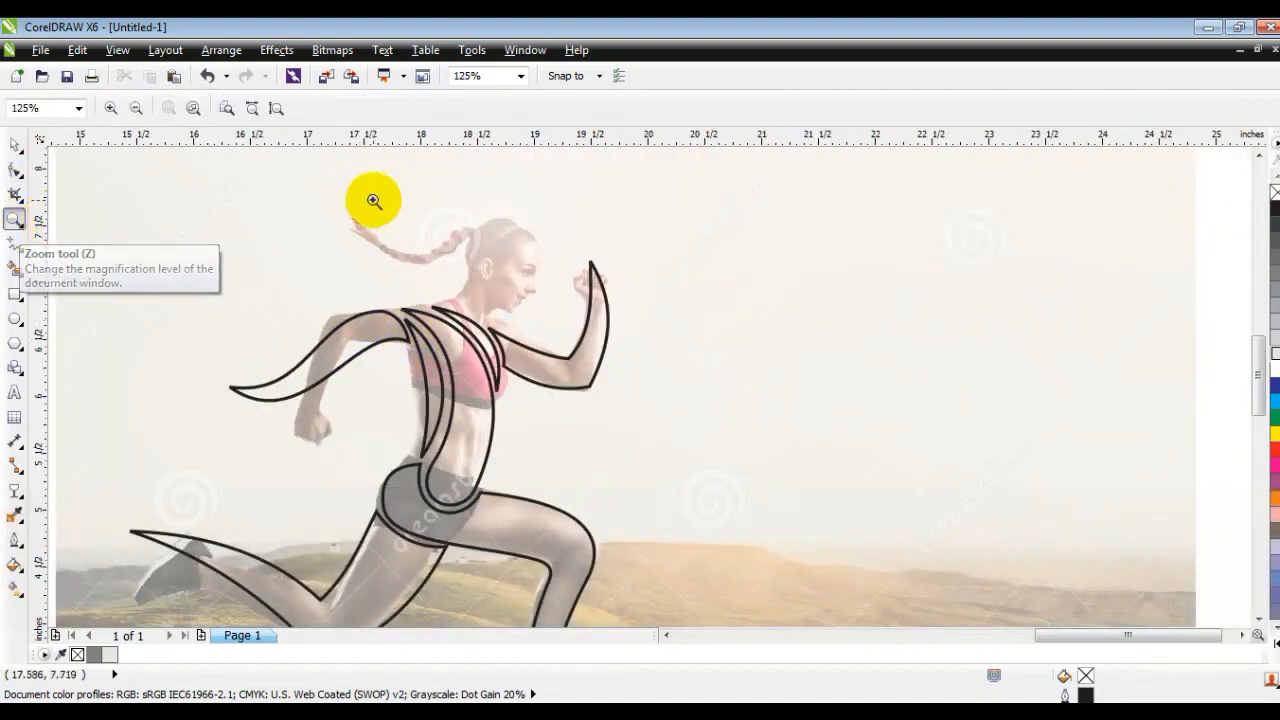
{"action": "left_click_drag", "start_coordinate": [710, 410], "coordinate": [260, 185]}
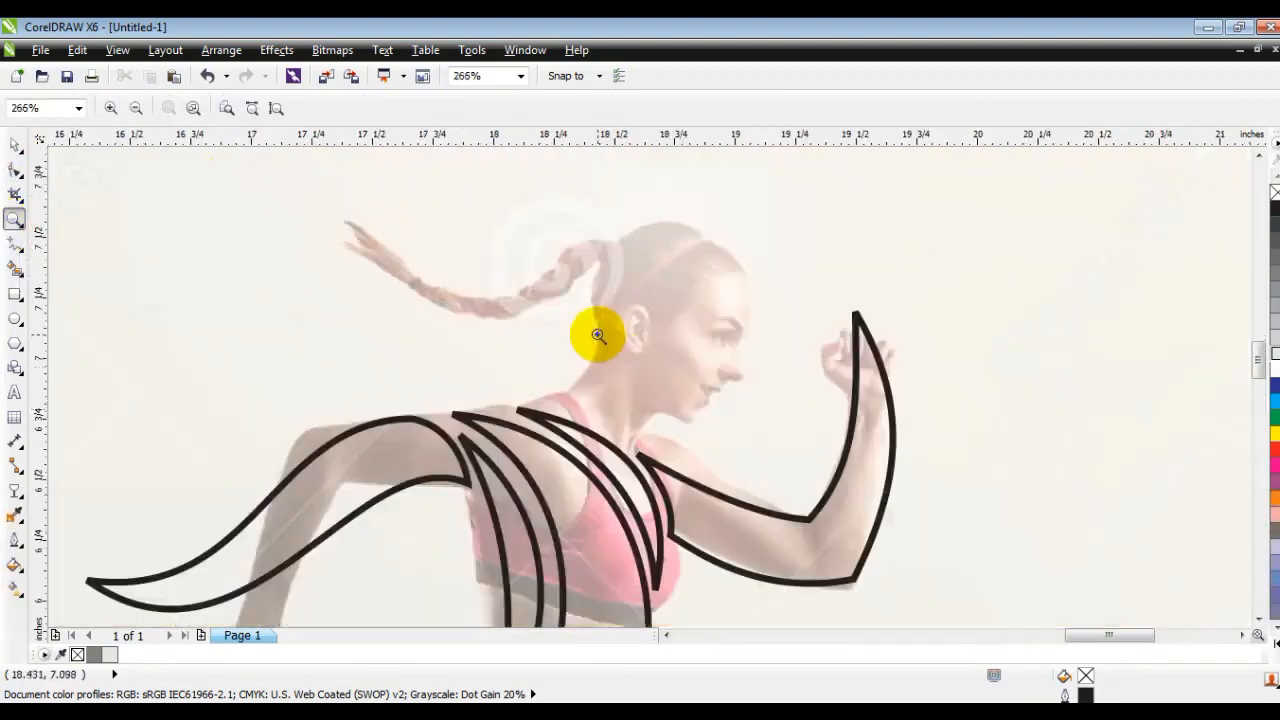
{"action": "left_click", "coordinate": [16, 243]}
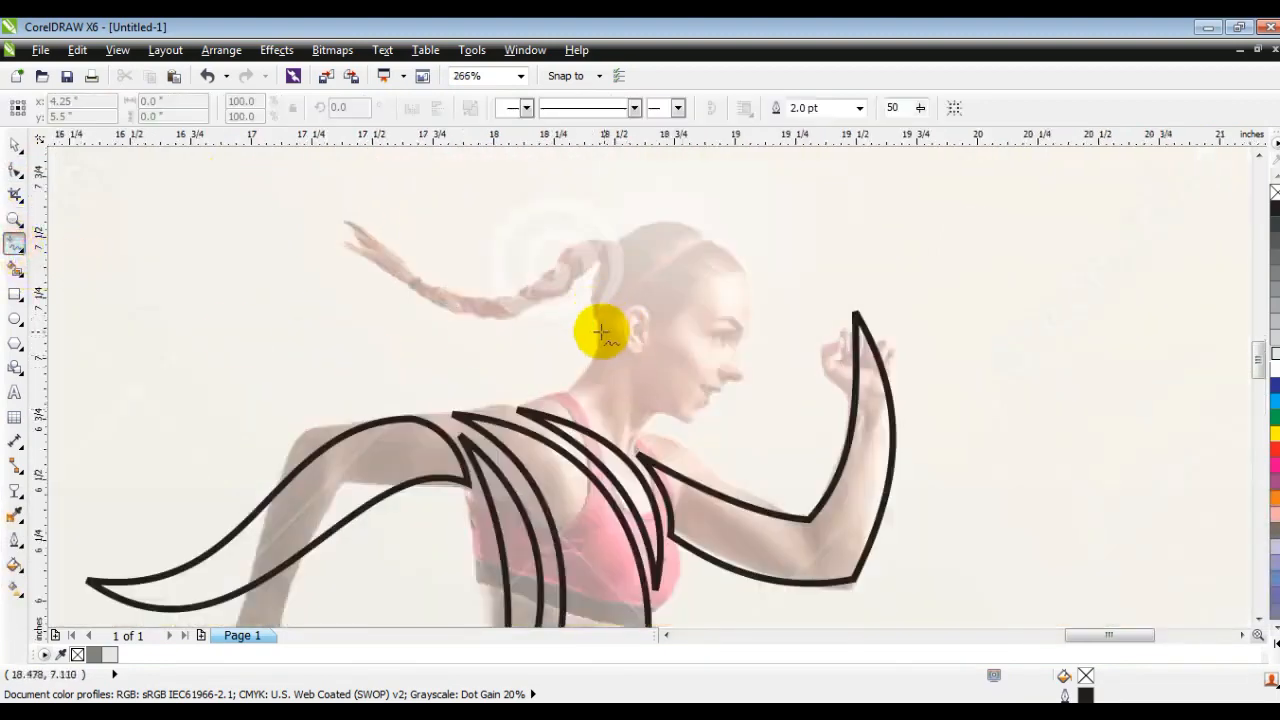
{"action": "left_click", "coordinate": [593, 333]}
{"action": "left_click", "coordinate": [431, 229]}
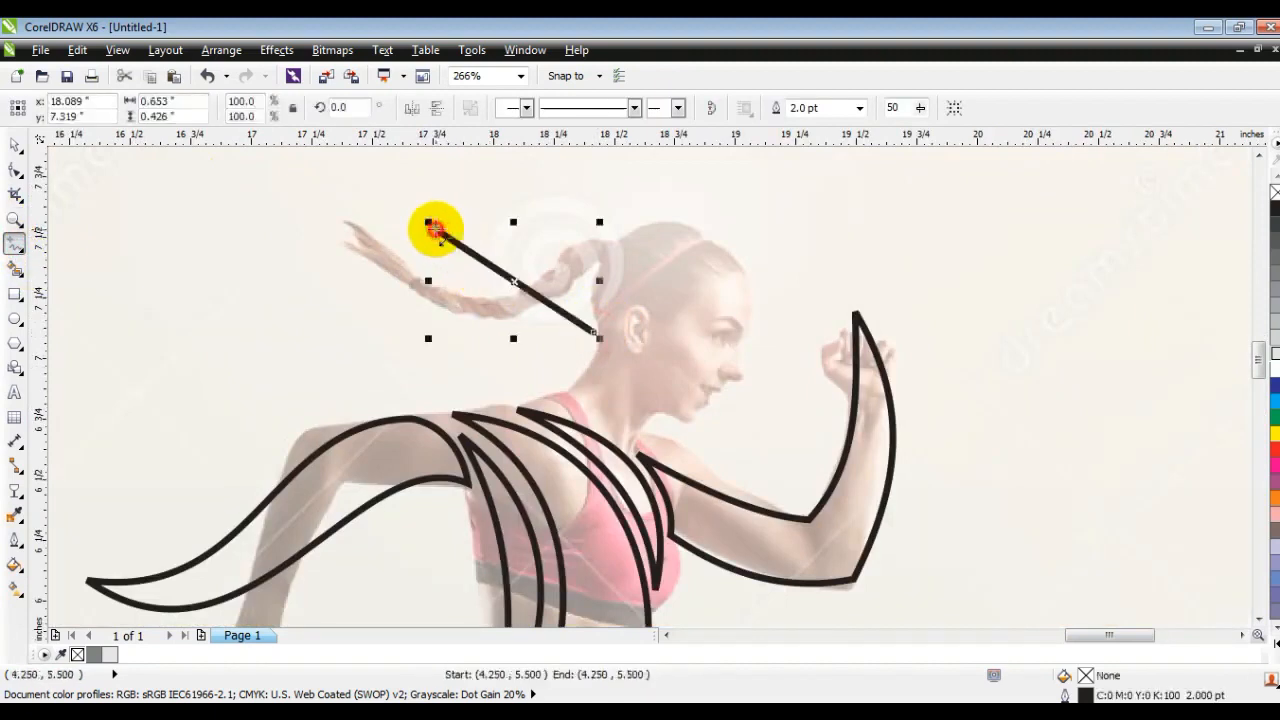
{"action": "left_click", "coordinate": [15, 171]}
{"action": "left_click_drag", "start_coordinate": [286, 194], "coordinate": [694, 405]}
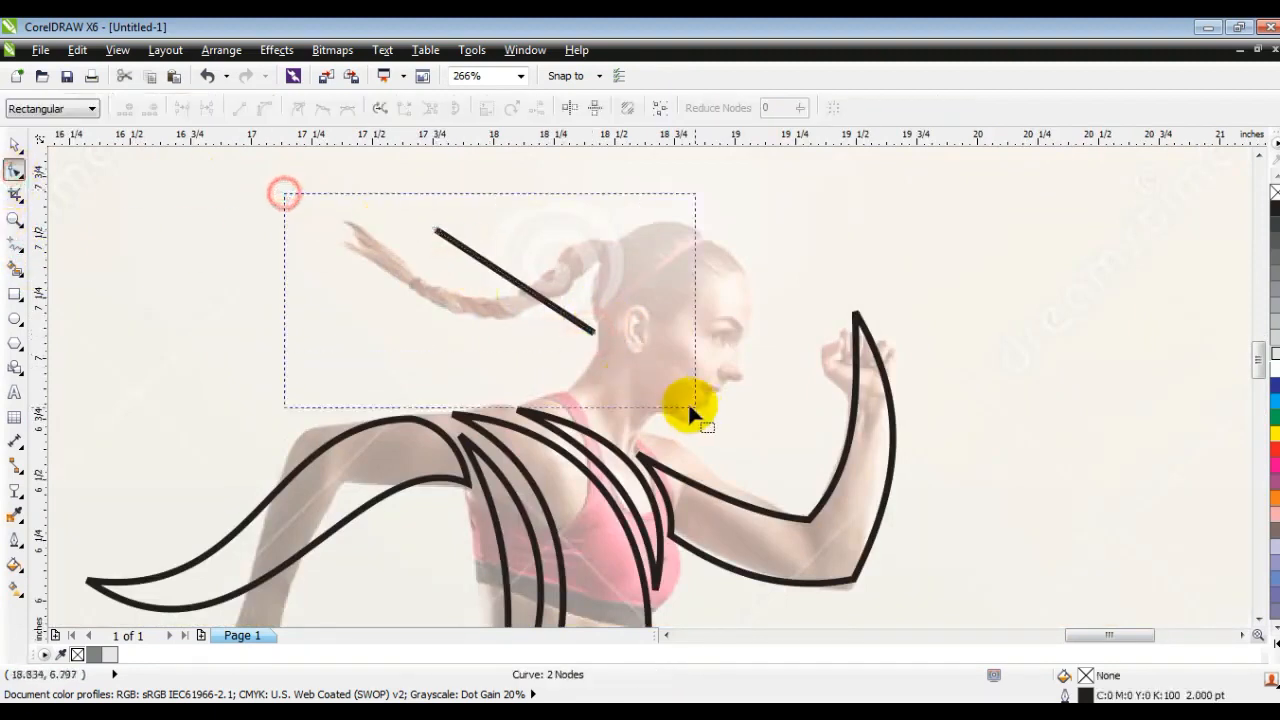
{"action": "left_click", "coordinate": [270, 108]}
- Bend the two hair lock edges into a wavy leaf shape and nudge its end points and tip
{"action": "left_click_drag", "start_coordinate": [491, 265], "coordinate": [447, 315]}
{"action": "left_click_drag", "start_coordinate": [537, 306], "coordinate": [566, 250]}
{"action": "left_click_drag", "start_coordinate": [533, 342], "coordinate": [484, 269]}
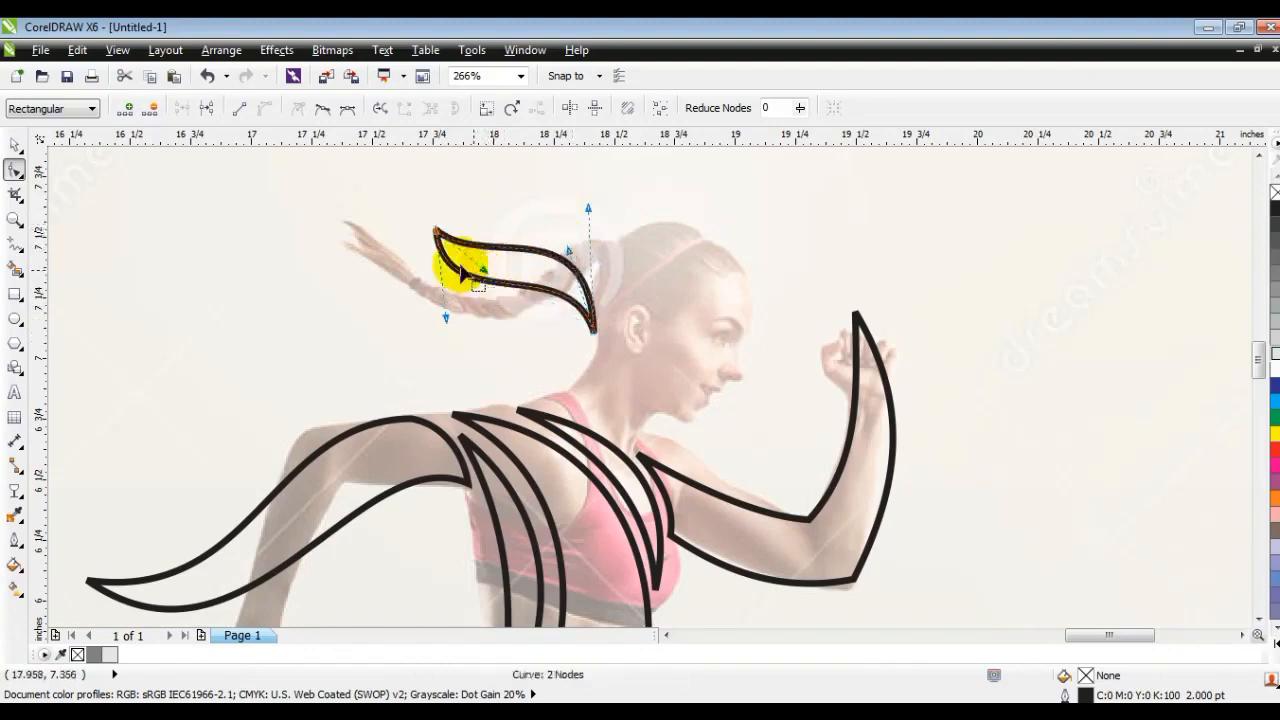
{"action": "left_click_drag", "start_coordinate": [436, 235], "coordinate": [436, 227]}
{"action": "left_click_drag", "start_coordinate": [598, 337], "coordinate": [589, 335]}
{"action": "left_click_drag", "start_coordinate": [455, 237], "coordinate": [437, 220]}
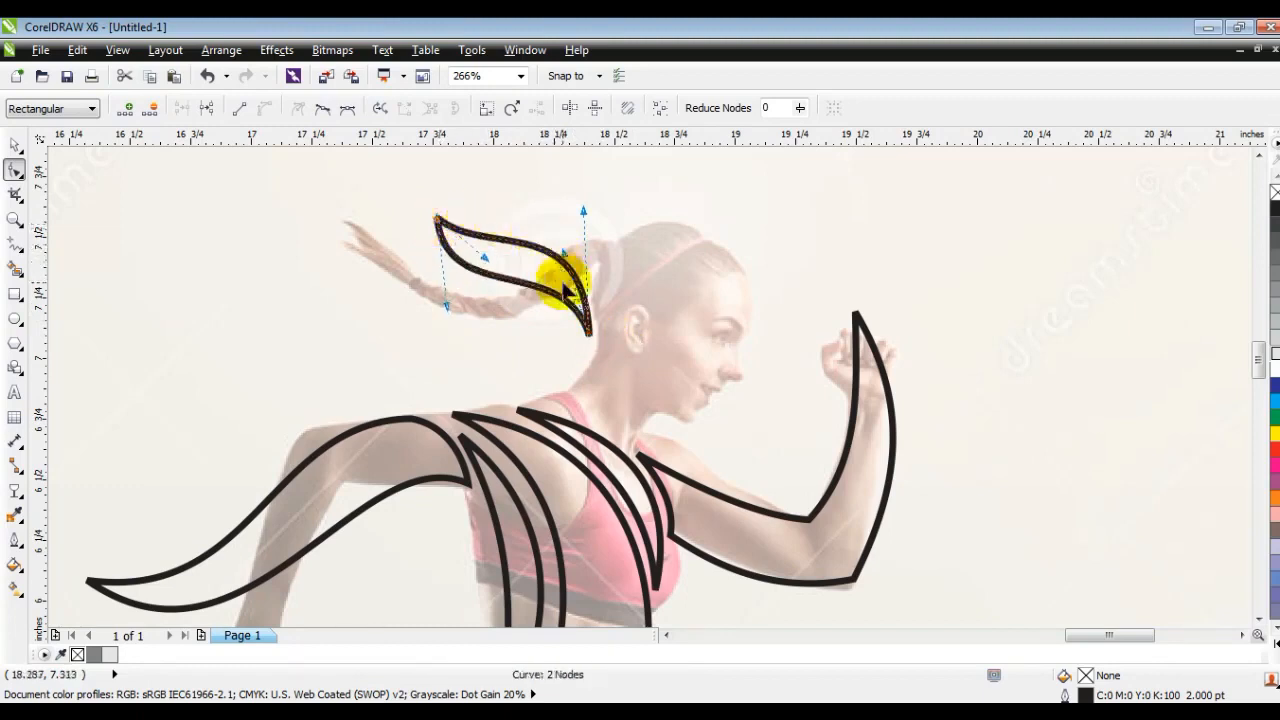
- Place a horizontally mirrored copy of the hair lock over the braid's end, rotated to 135.7° and enlarged to 108.4%
{"action": "left_click", "coordinate": [15, 145]}
{"action": "left_click_drag", "start_coordinate": [491, 270], "coordinate": [378, 291]}
{"action": "right_click", "coordinate": [378, 291]}
{"action": "left_click", "coordinate": [412, 109]}
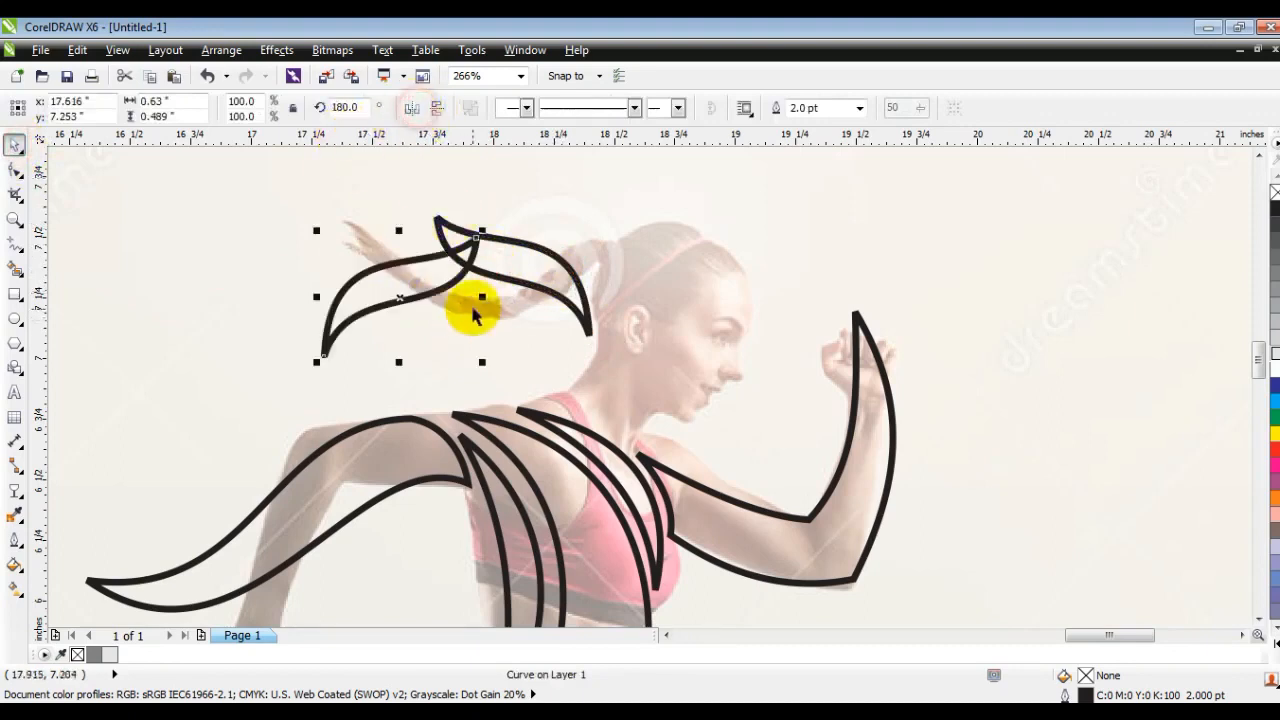
{"action": "left_click", "coordinate": [449, 278]}
{"action": "mouse_move", "coordinate": [485, 224]}
{"action": "left_mouse_down"}
{"action": "mouse_move", "coordinate": [506, 323]}
{"action": "mouse_move", "coordinate": [466, 325]}
{"action": "mouse_move", "coordinate": [508, 329]}
{"action": "mouse_move", "coordinate": [514, 314]}
{"action": "mouse_move", "coordinate": [477, 316]}
{"action": "mouse_move", "coordinate": [528, 333]}
{"action": "mouse_move", "coordinate": [504, 320]}
{"action": "left_mouse_up"}
- Draw a closed triangular head outline from the nape to the crown to the chin, ready for node editing
{"action": "left_click", "coordinate": [14, 242]}
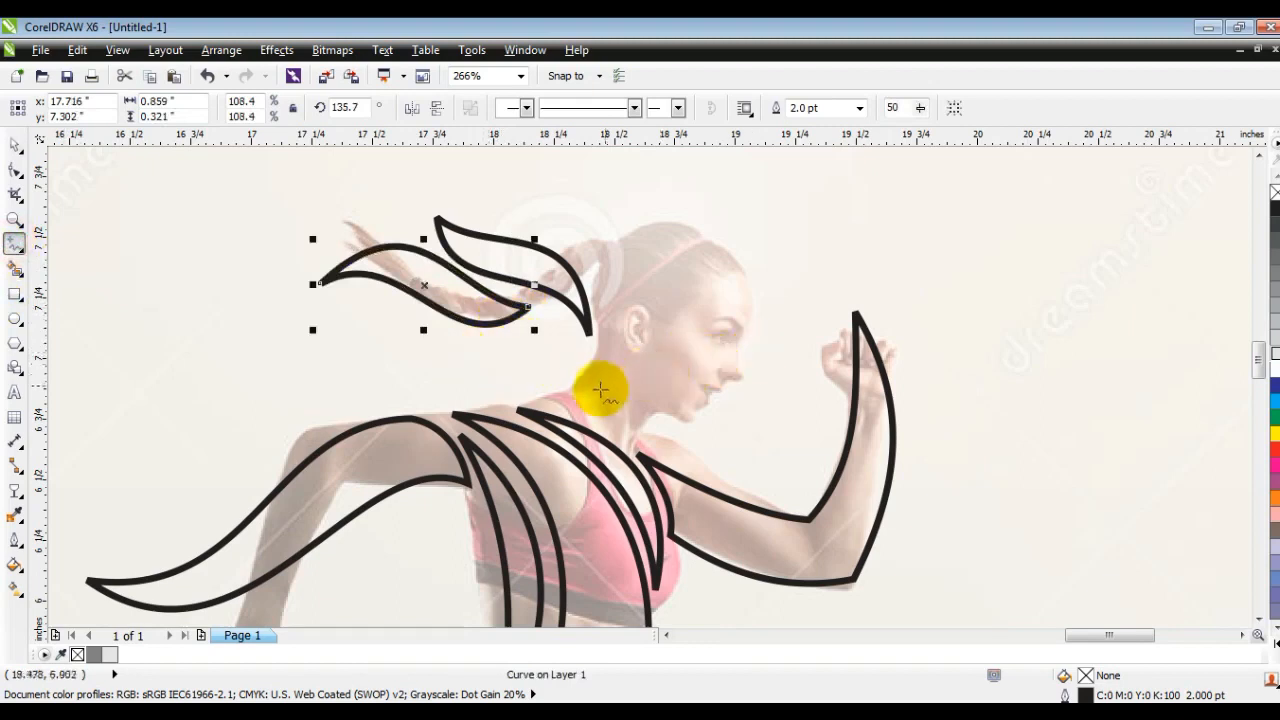
{"action": "mouse_move", "coordinate": [574, 399]}
{"action": "left_mouse_down"}
{"action": "mouse_move", "coordinate": [613, 345]}
{"action": "mouse_move", "coordinate": [625, 278]}
{"action": "mouse_move", "coordinate": [610, 236]}
{"action": "left_mouse_up"}
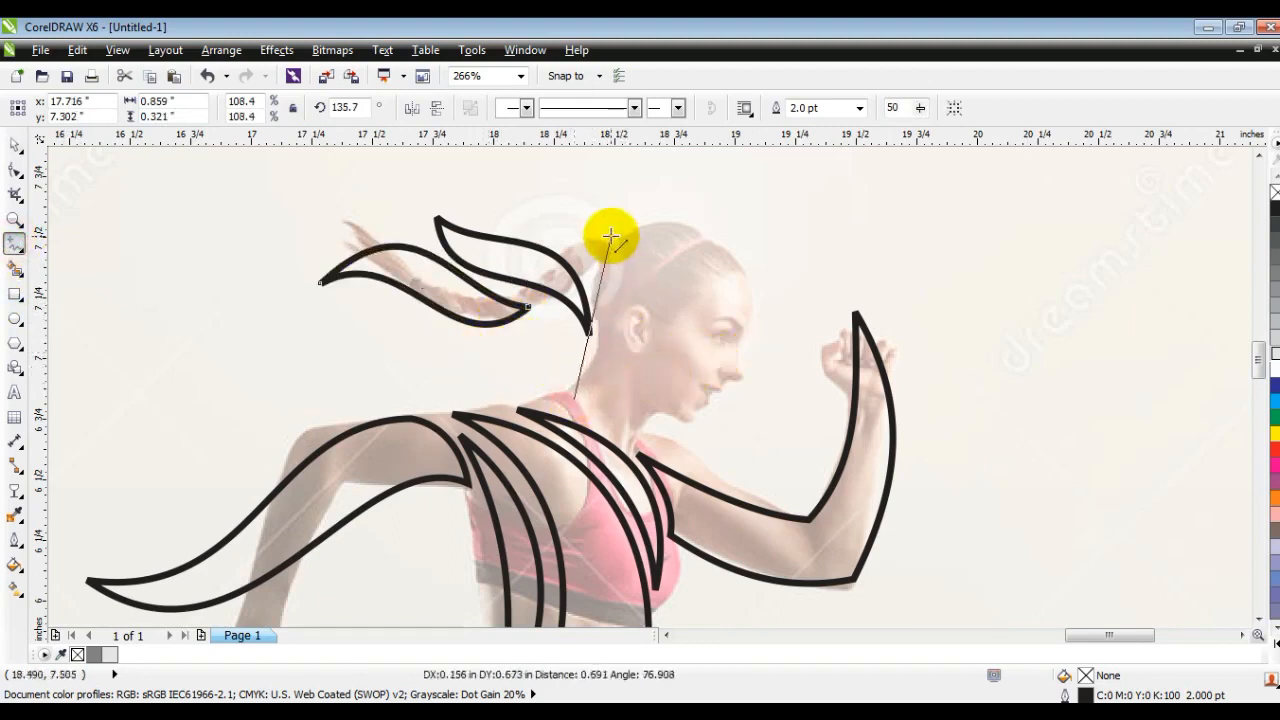
{"action": "left_click", "coordinate": [610, 236]}
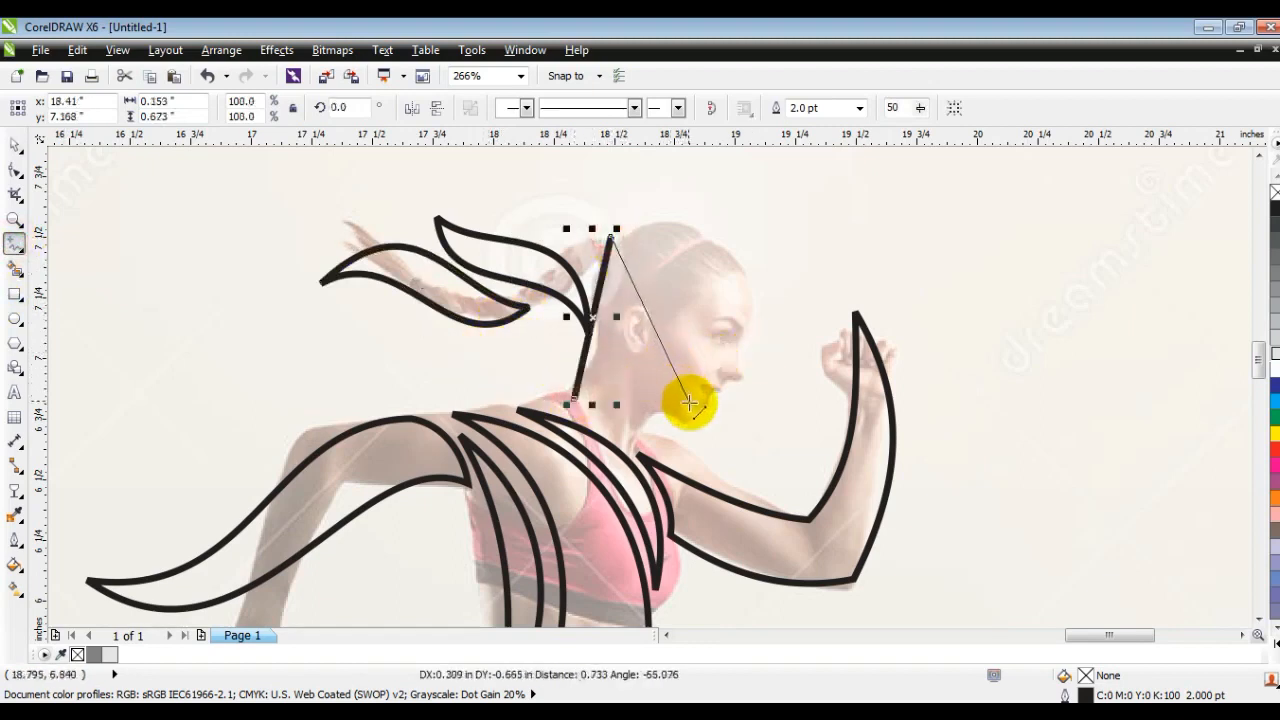
{"action": "left_click", "coordinate": [691, 403]}
{"action": "left_click", "coordinate": [574, 400]}
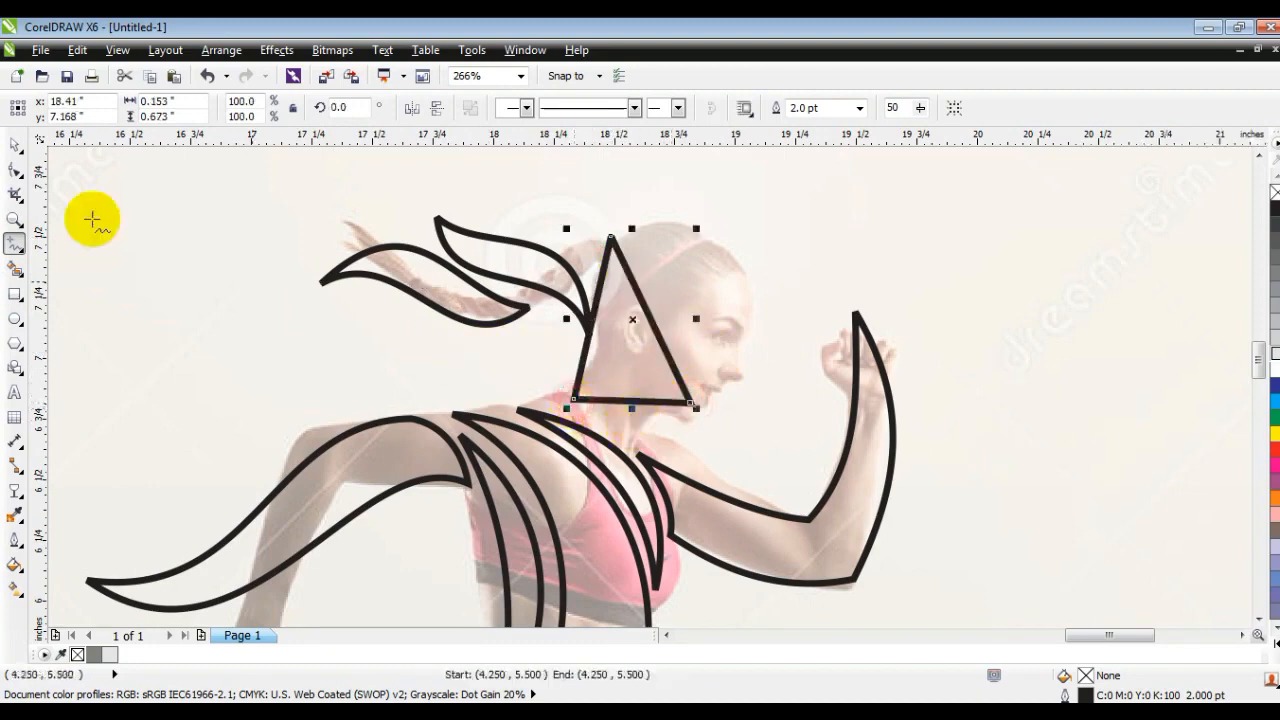
{"action": "left_click", "coordinate": [15, 170]}
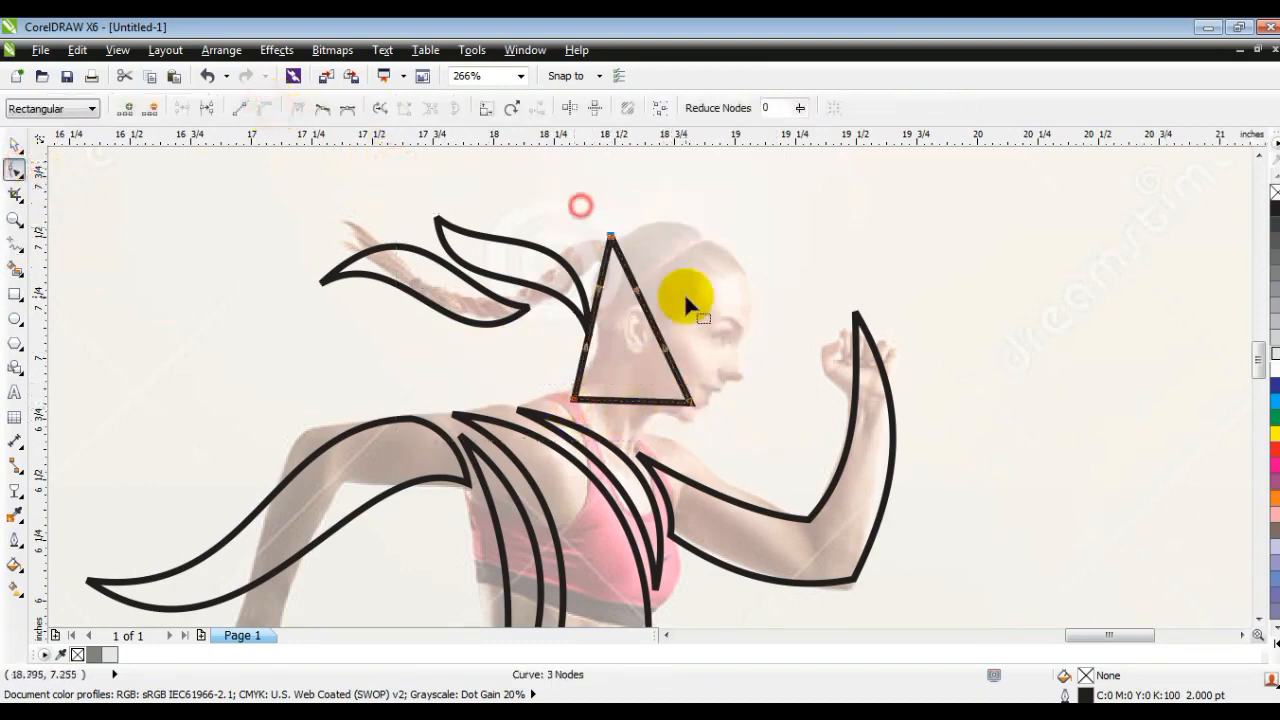
- Bend the head triangle's front edge into a round curve from the crown over the face to the chin
{"action": "left_click_drag", "start_coordinate": [641, 292], "coordinate": [683, 343]}
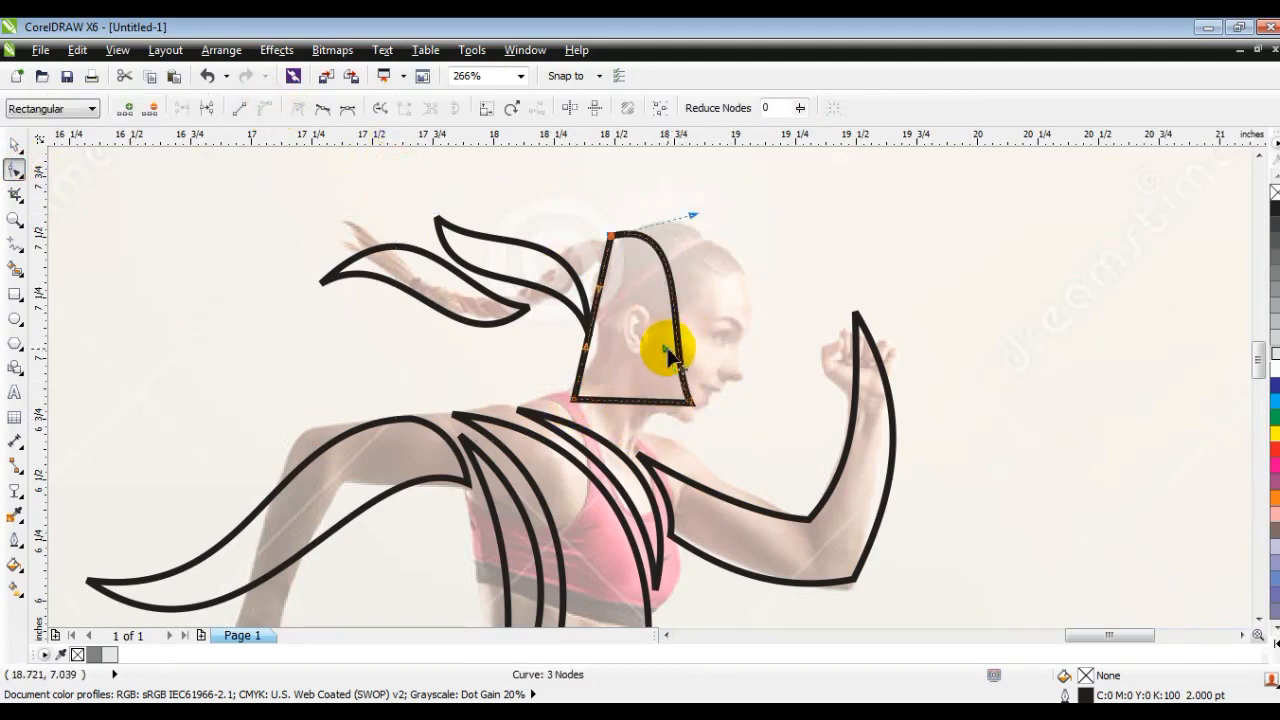
{"action": "left_click_drag", "start_coordinate": [772, 324], "coordinate": [770, 323]}
{"action": "left_click_drag", "start_coordinate": [692, 214], "coordinate": [714, 203]}
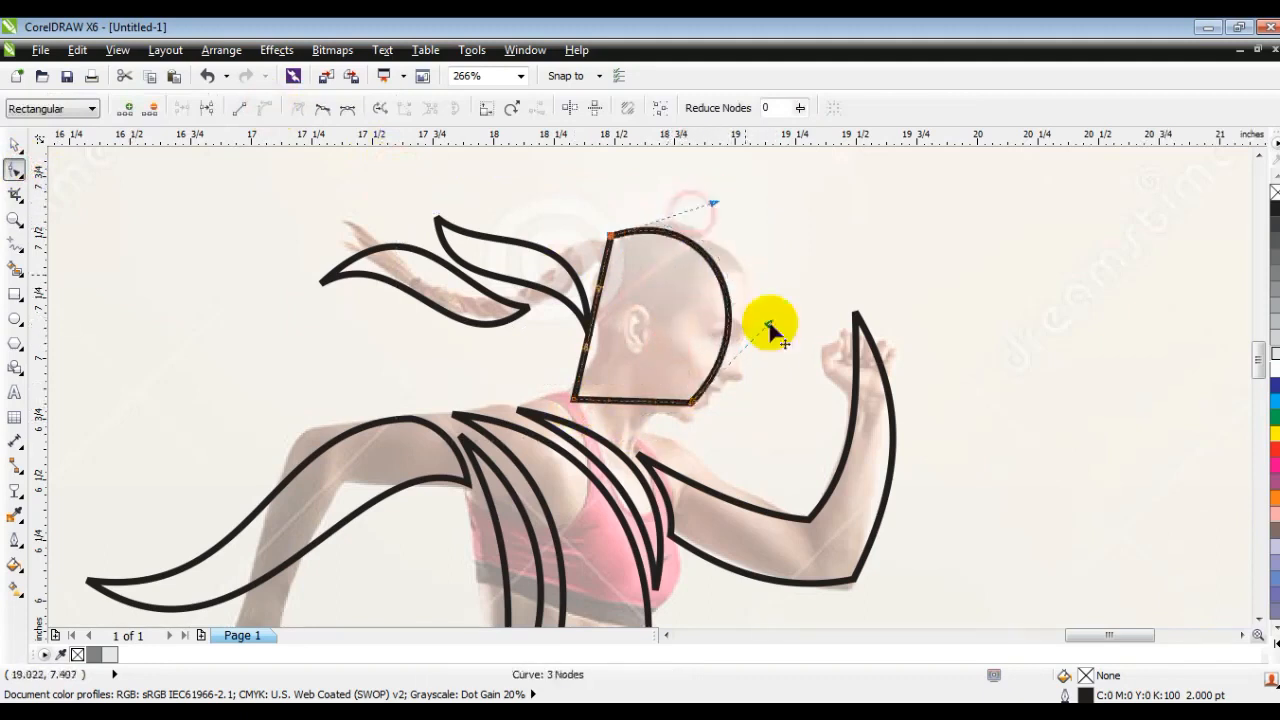
{"action": "left_click_drag", "start_coordinate": [764, 325], "coordinate": [780, 324]}
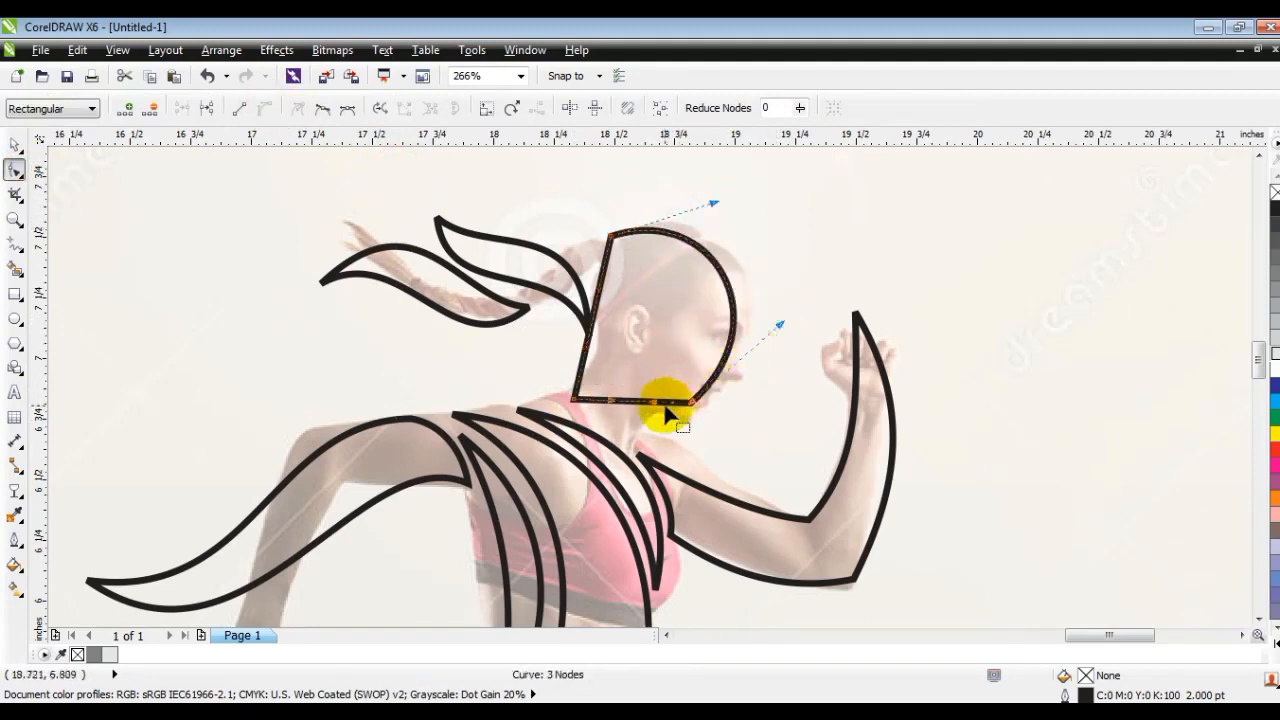
- Curve the head's jaw edge and bend its back edge inward, shifting the crown and nape points outward
{"action": "left_click_drag", "start_coordinate": [650, 432], "coordinate": [619, 380]}
{"action": "left_click_drag", "start_coordinate": [598, 293], "coordinate": [632, 355]}
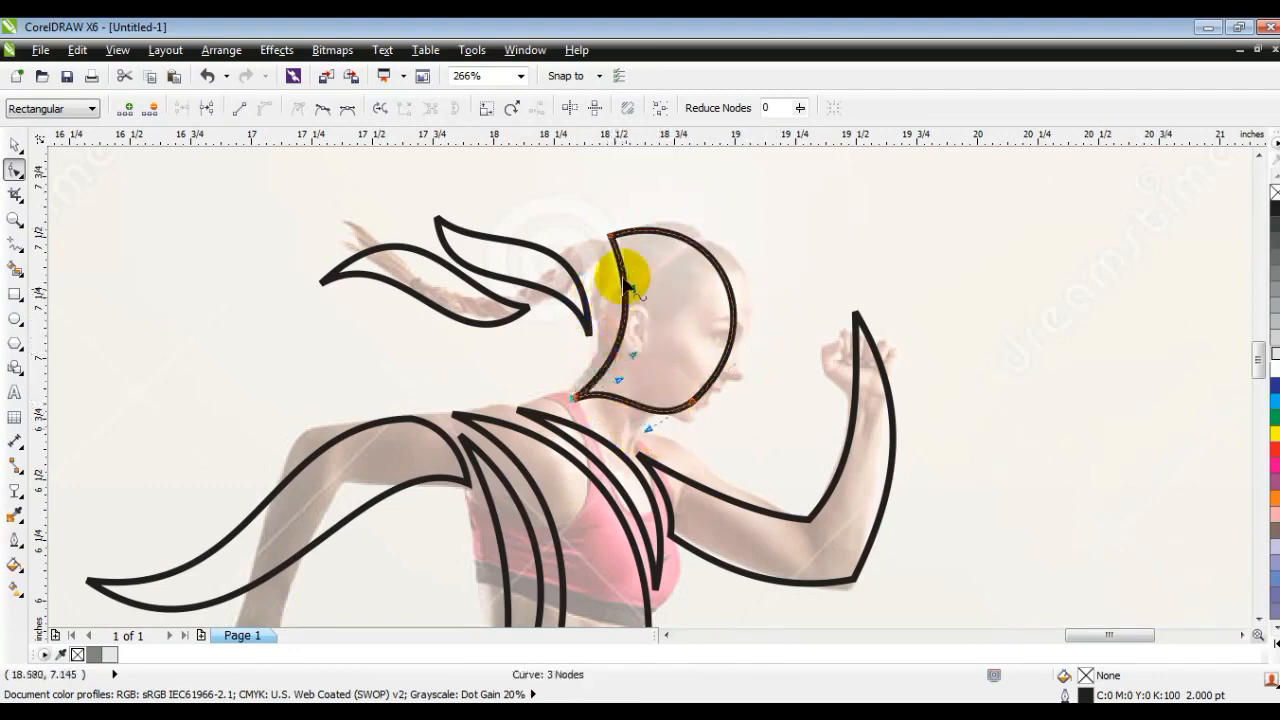
{"action": "left_click_drag", "start_coordinate": [611, 236], "coordinate": [593, 238]}
{"action": "left_click_drag", "start_coordinate": [614, 291], "coordinate": [634, 295]}
{"action": "left_click_drag", "start_coordinate": [573, 401], "coordinate": [563, 398]}
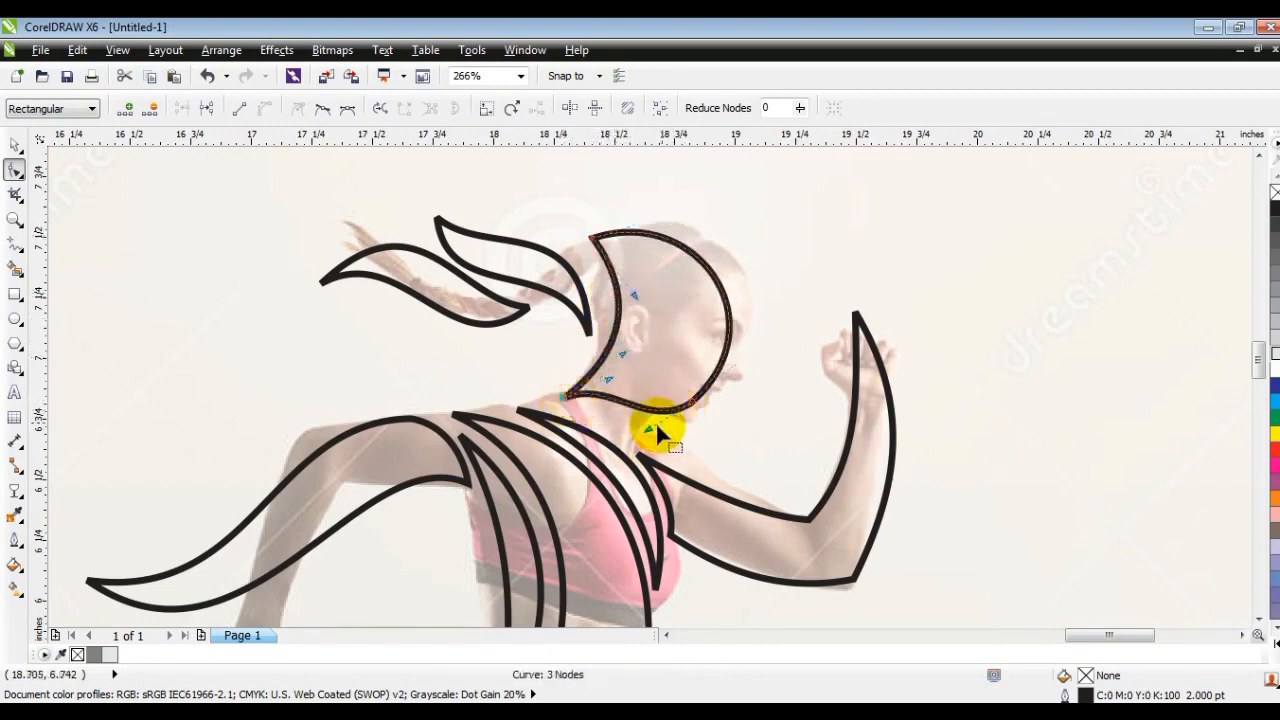
- Round the chin of the head shape and push the forehead curve outward
{"action": "left_click_drag", "start_coordinate": [650, 430], "coordinate": [676, 452]}
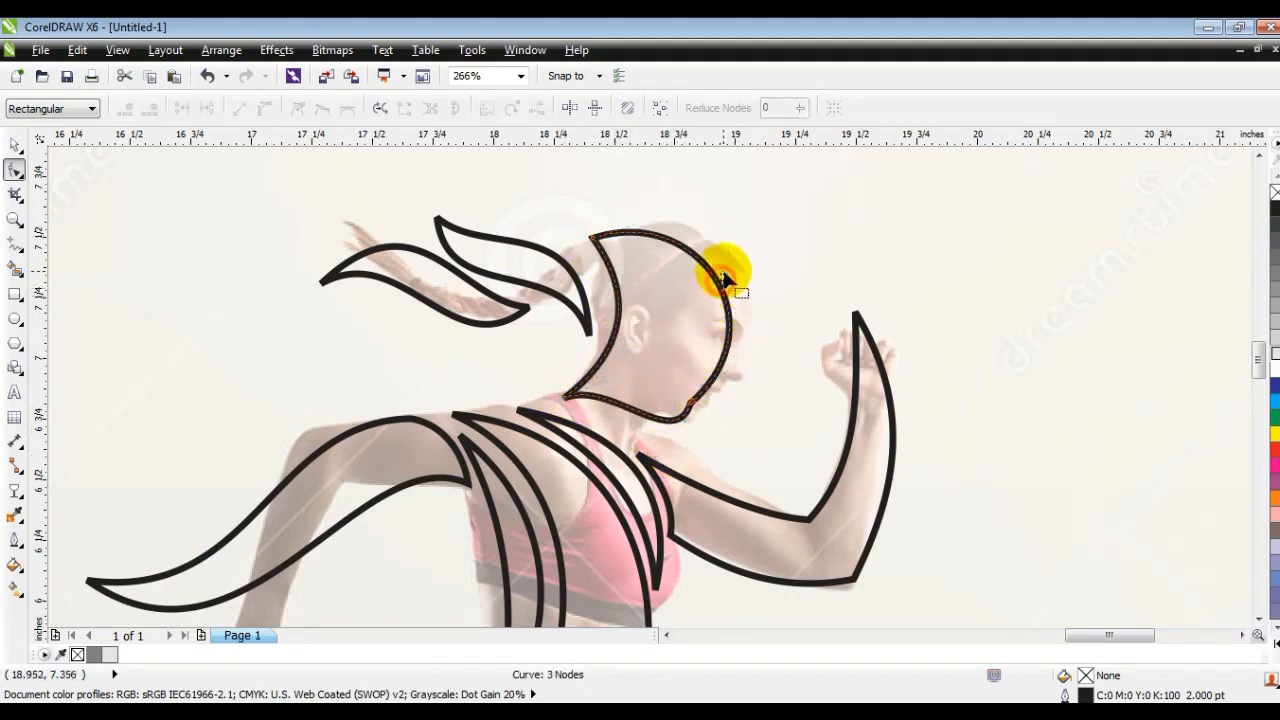
{"action": "left_click_drag", "start_coordinate": [720, 287], "coordinate": [728, 264]}
{"action": "mouse_move", "coordinate": [694, 408]}
{"action": "left_mouse_down"}
{"action": "mouse_move", "coordinate": [680, 440]}
{"action": "mouse_move", "coordinate": [697, 460]}
{"action": "left_mouse_up"}
{"action": "left_click", "coordinate": [15, 146]}
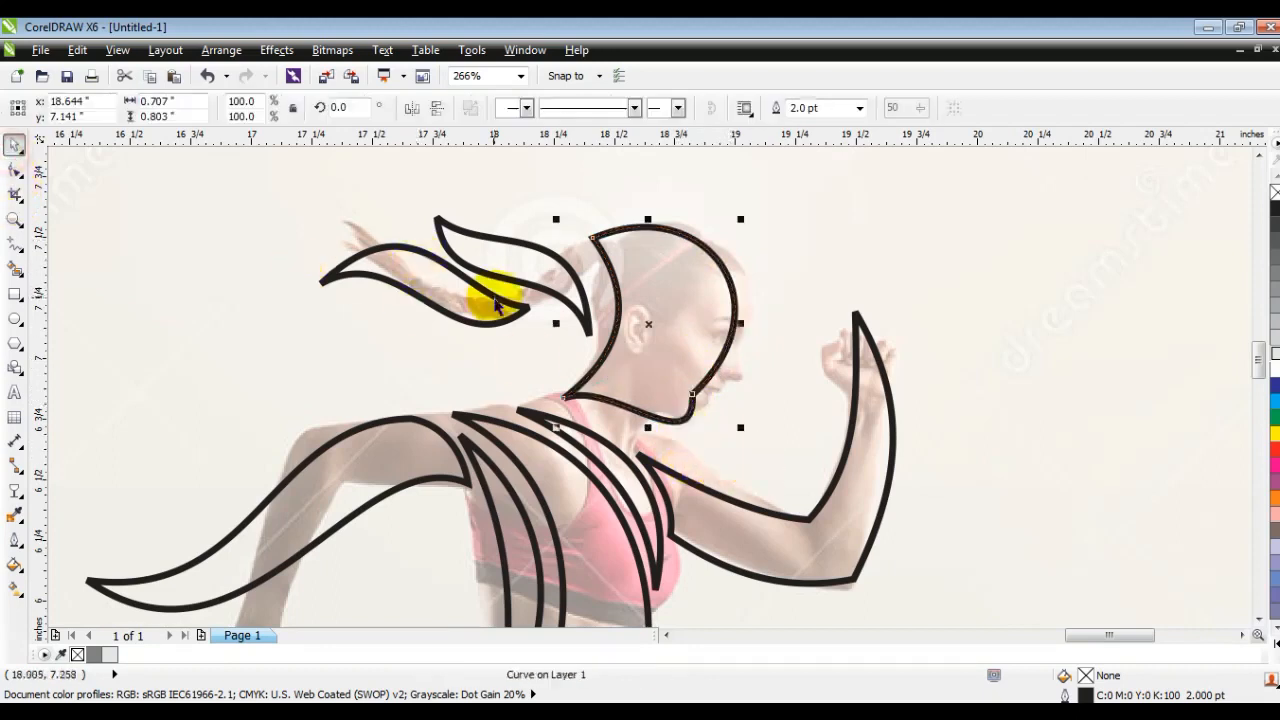
- Select all the shapes of the running figure and fill them with black
{"action": "key", "text": "F3"}
{"action": "key", "text": "F3"}
{"action": "key", "text": "Escape"}
{"action": "mouse_move", "coordinate": [240, 240]}
{"action": "left_mouse_down"}
{"action": "mouse_move", "coordinate": [560, 486]}
{"action": "mouse_move", "coordinate": [683, 560]}
{"action": "left_mouse_up"}
{"action": "left_click", "coordinate": [1271, 208]}
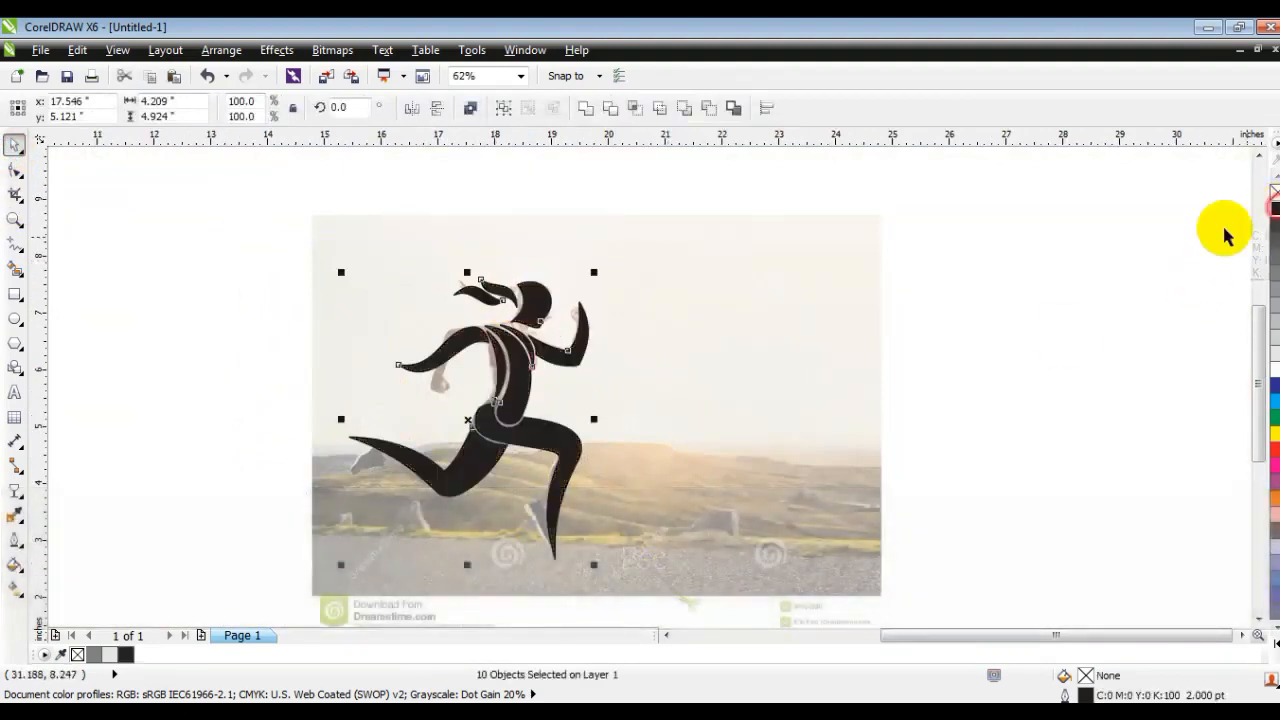
- Move the complete figure horizontally off the photo onto the blank area beside it
{"action": "left_click_drag", "start_coordinate": [530, 345], "coordinate": [799, 345]}
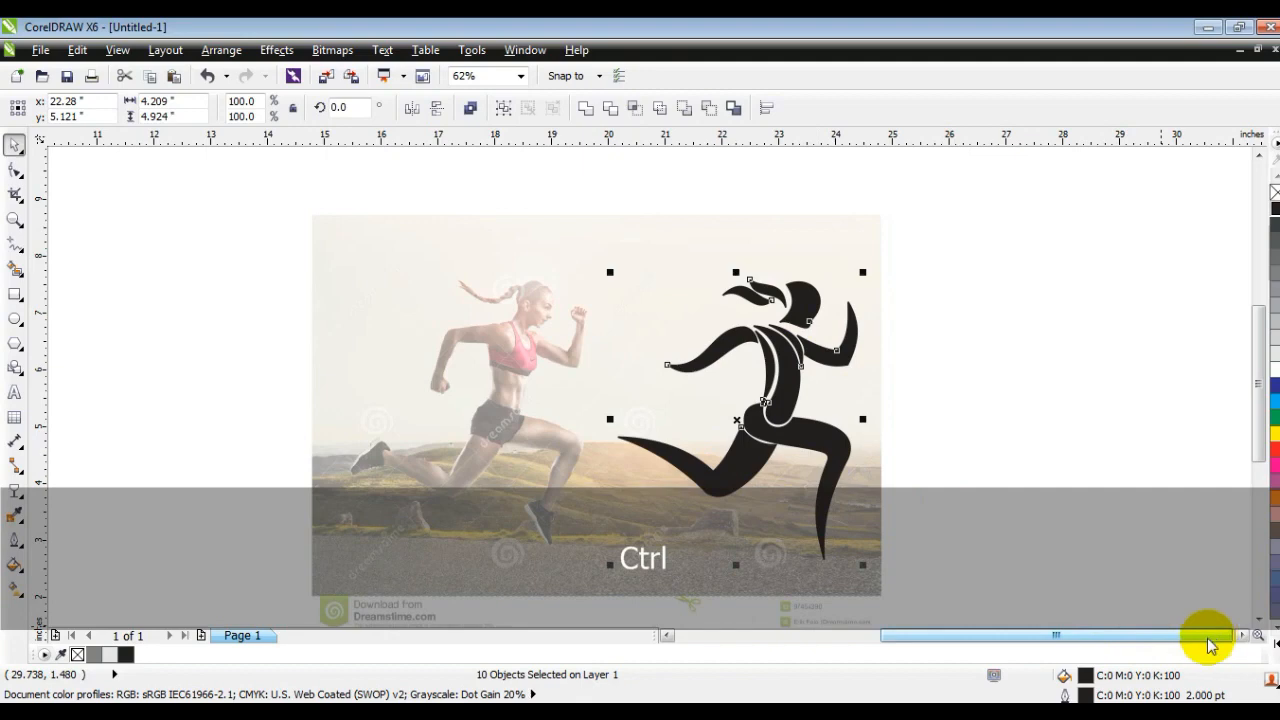
{"action": "left_click", "coordinate": [1243, 636]}
{"action": "left_click", "coordinate": [1243, 636]}
{"action": "left_click", "coordinate": [1243, 636]}
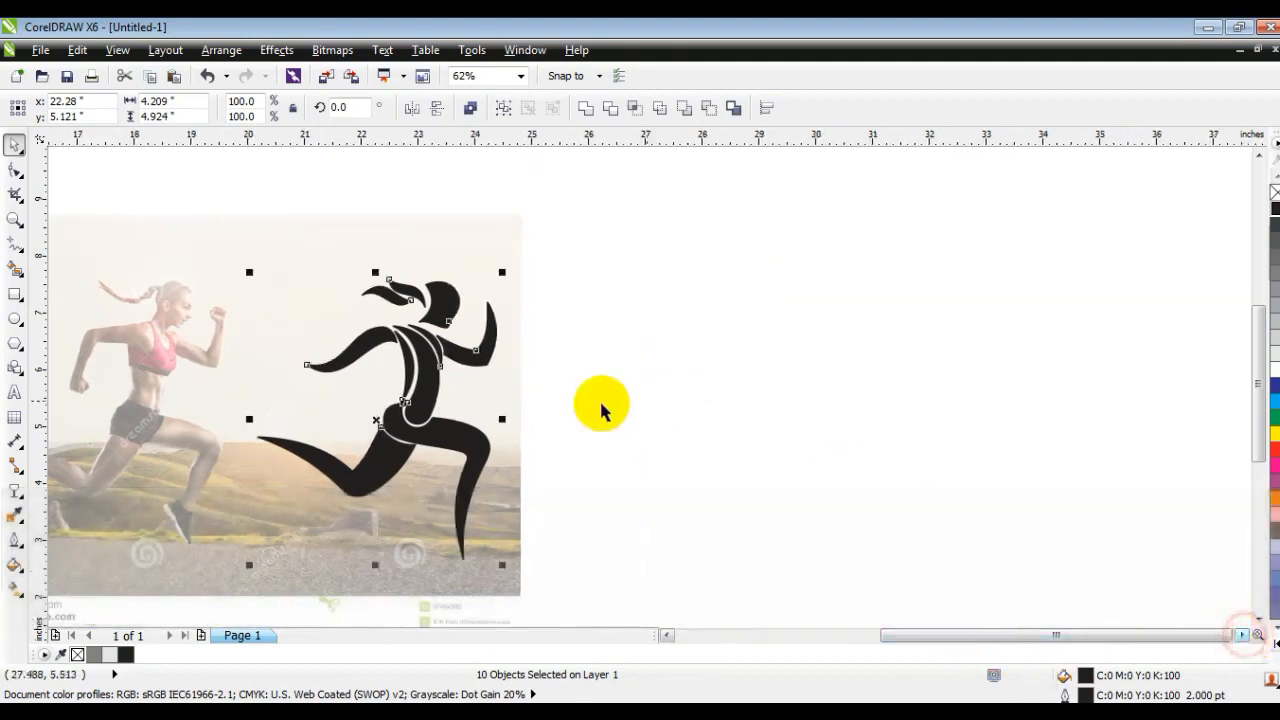
{"action": "left_click_drag", "start_coordinate": [437, 390], "coordinate": [751, 395]}
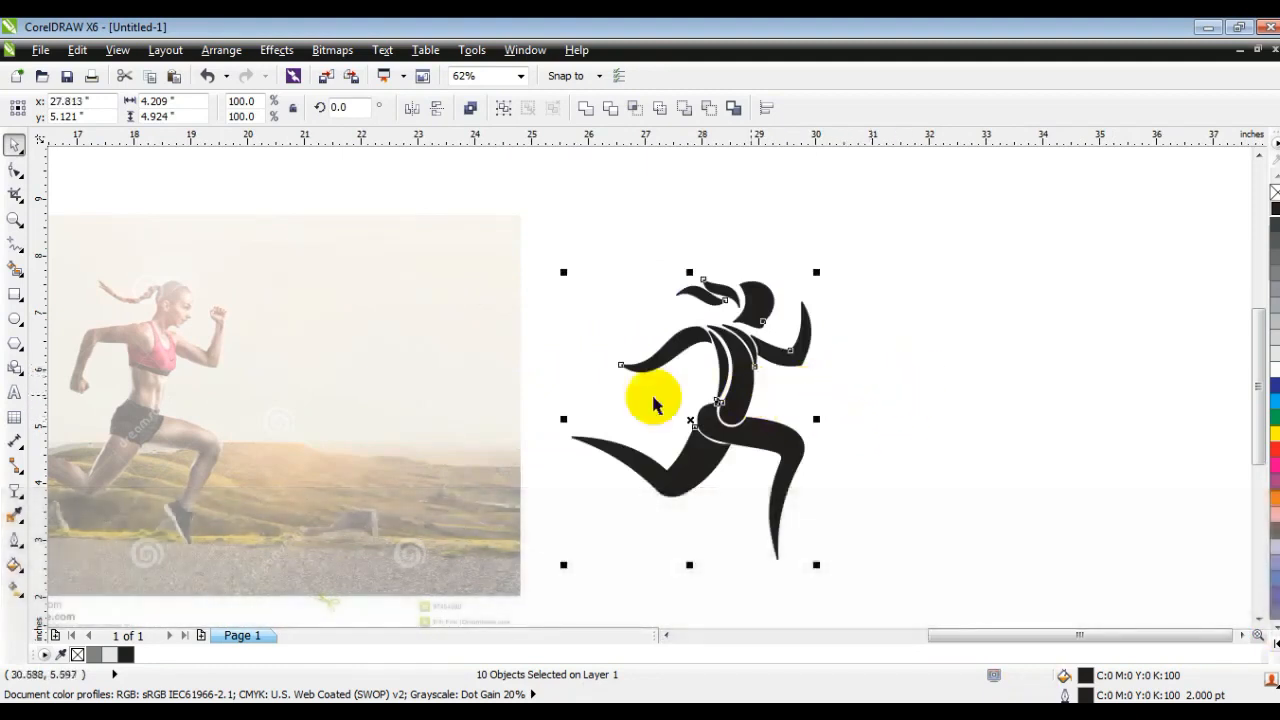
- Give the figure's 2.0 pt outlines rounded corners and rounded line caps
{"action": "left_click", "coordinate": [15, 540]}
{"action": "left_click", "coordinate": [88, 251]}
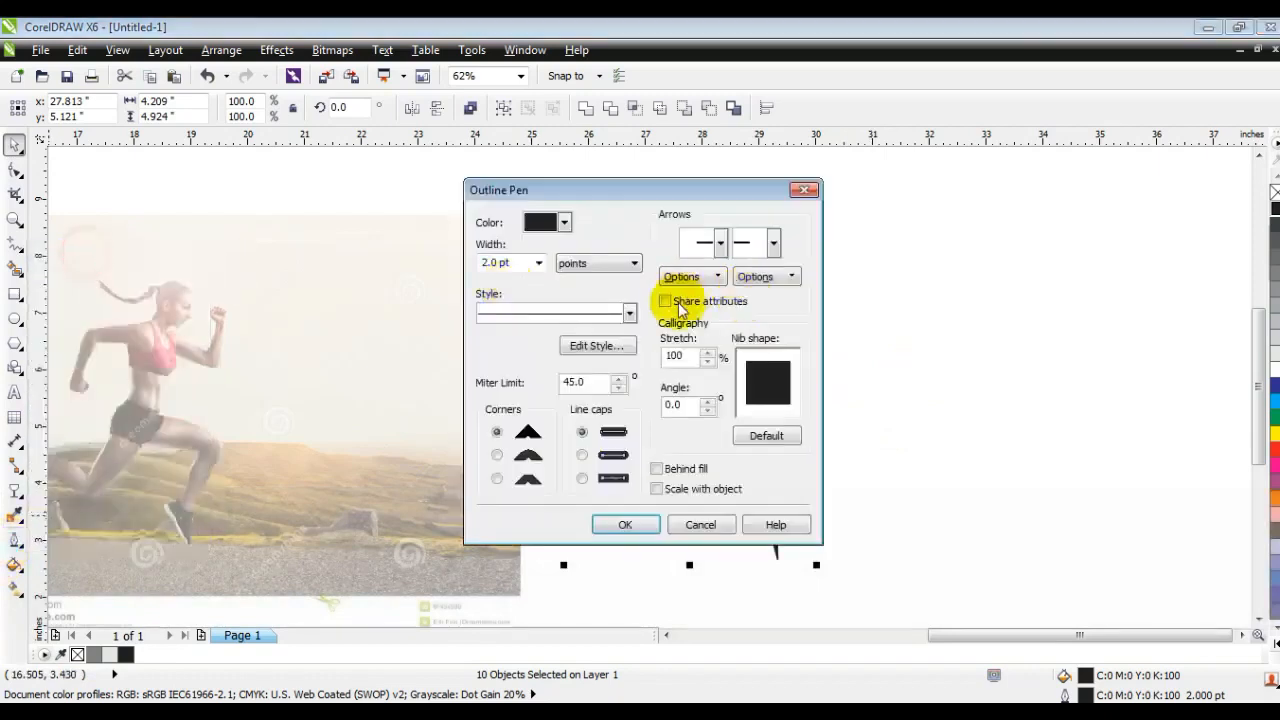
{"action": "left_click", "coordinate": [539, 263]}
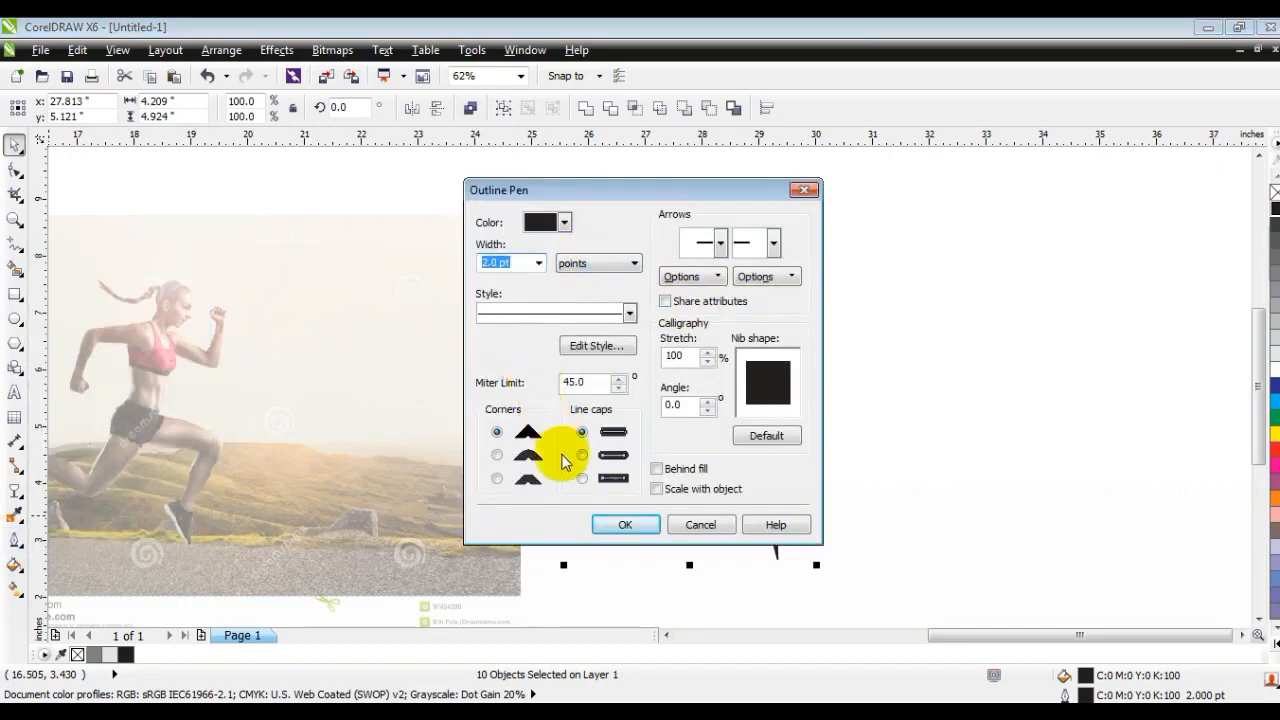
{"action": "left_click", "coordinate": [503, 460]}
{"action": "left_click", "coordinate": [583, 455]}
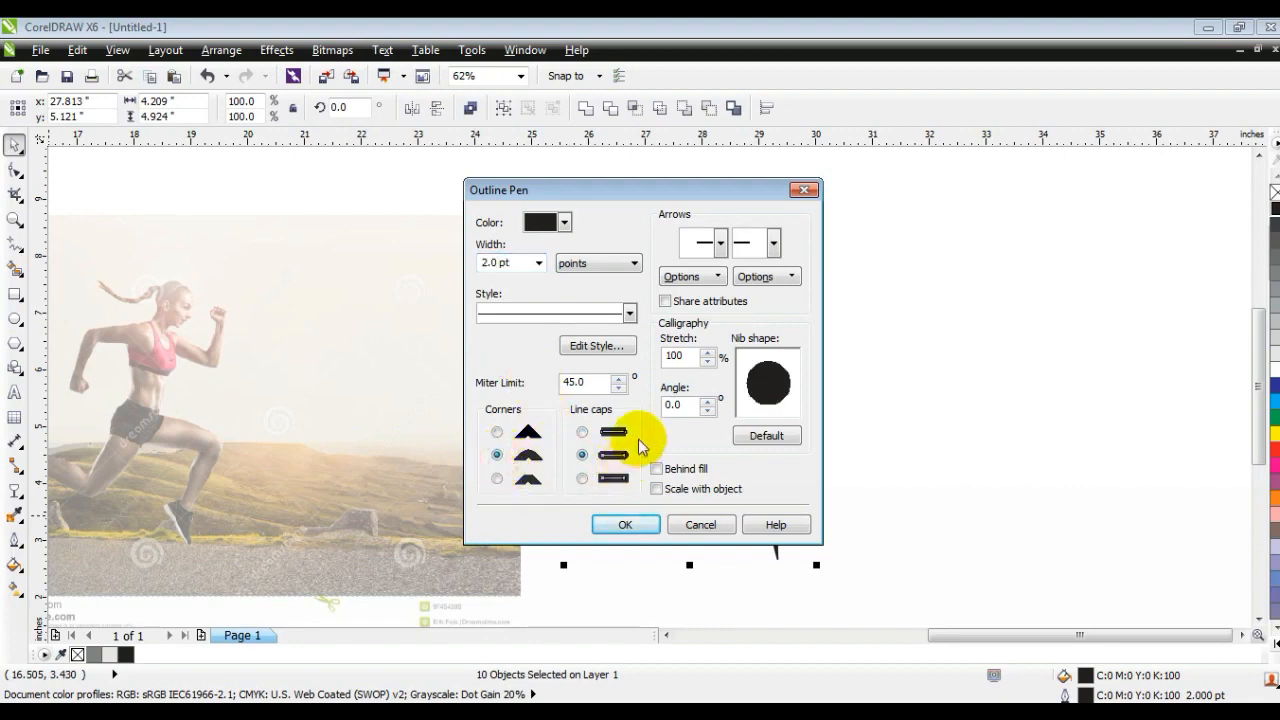
{"action": "left_click", "coordinate": [624, 524]}
- Remove the black fill from all the figure's shapes and deselect them
{"action": "left_click", "coordinate": [1272, 192]}
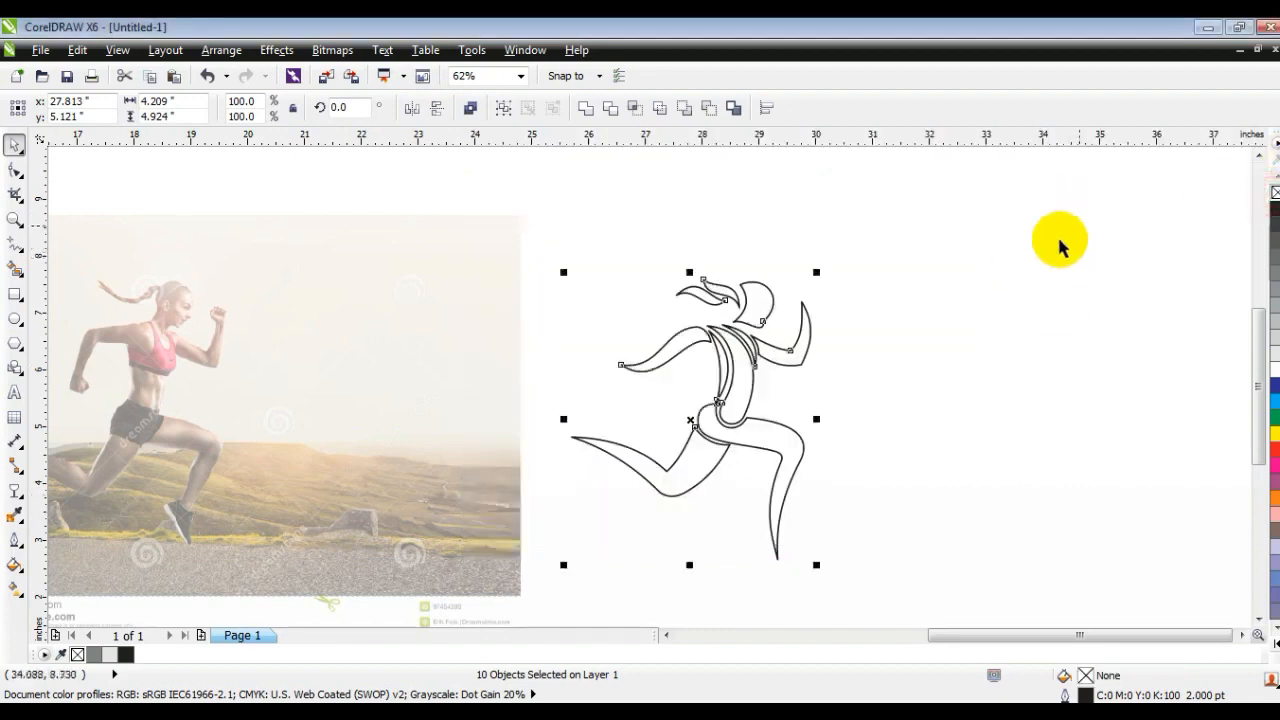
{"action": "left_click", "coordinate": [14, 218]}
{"action": "left_click_drag", "start_coordinate": [519, 242], "coordinate": [972, 558]}
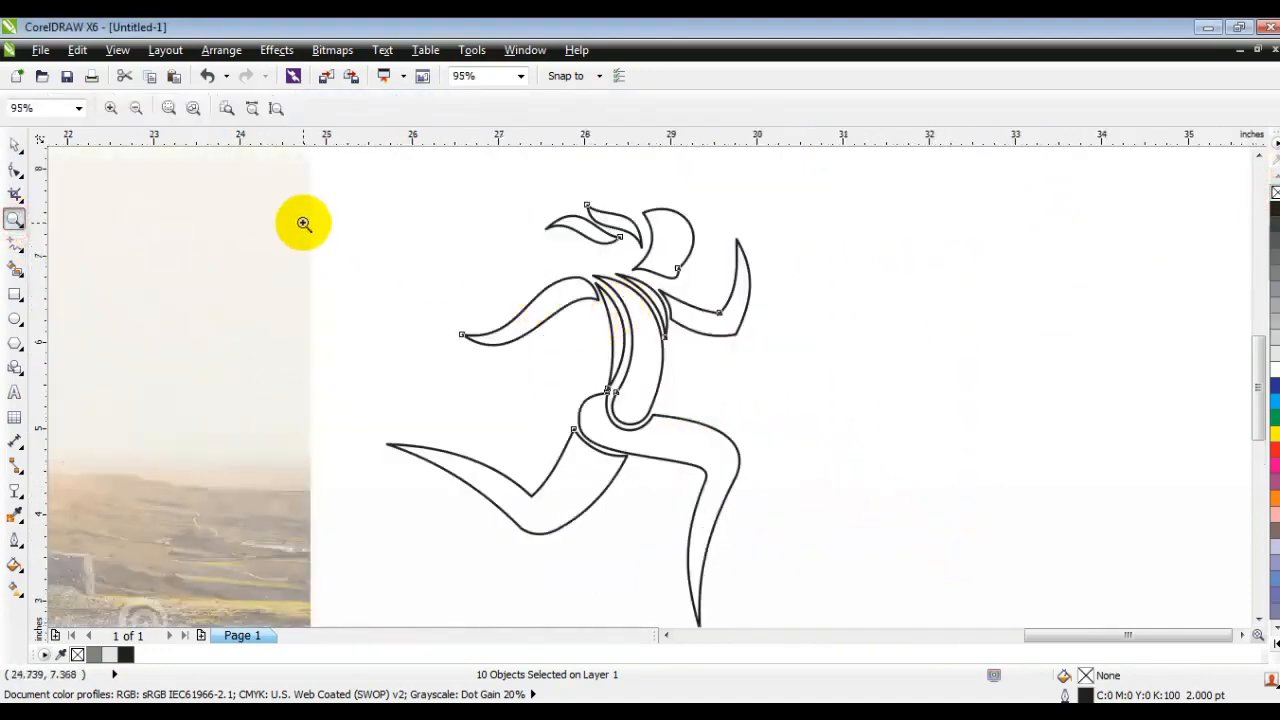
{"action": "left_click", "coordinate": [24, 145]}
{"action": "left_click", "coordinate": [443, 243]}
{"action": "left_click", "coordinate": [740, 330]}
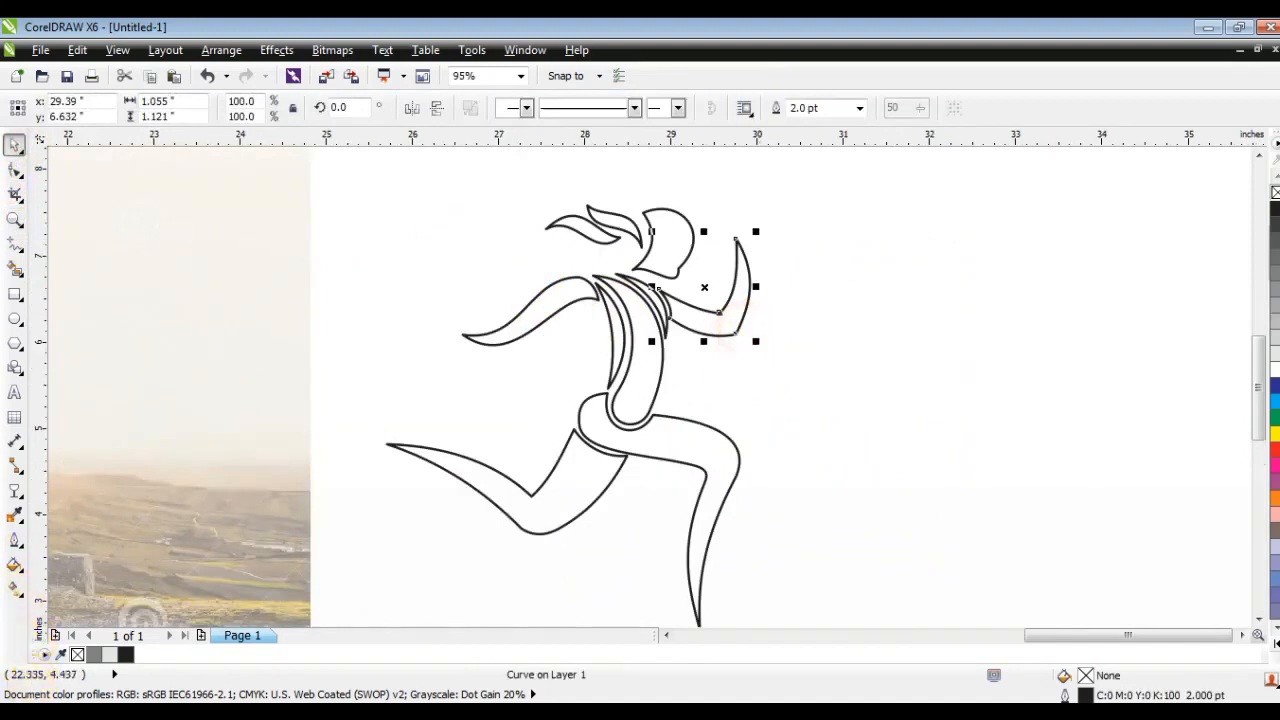
{"action": "left_click", "coordinate": [22, 710]}
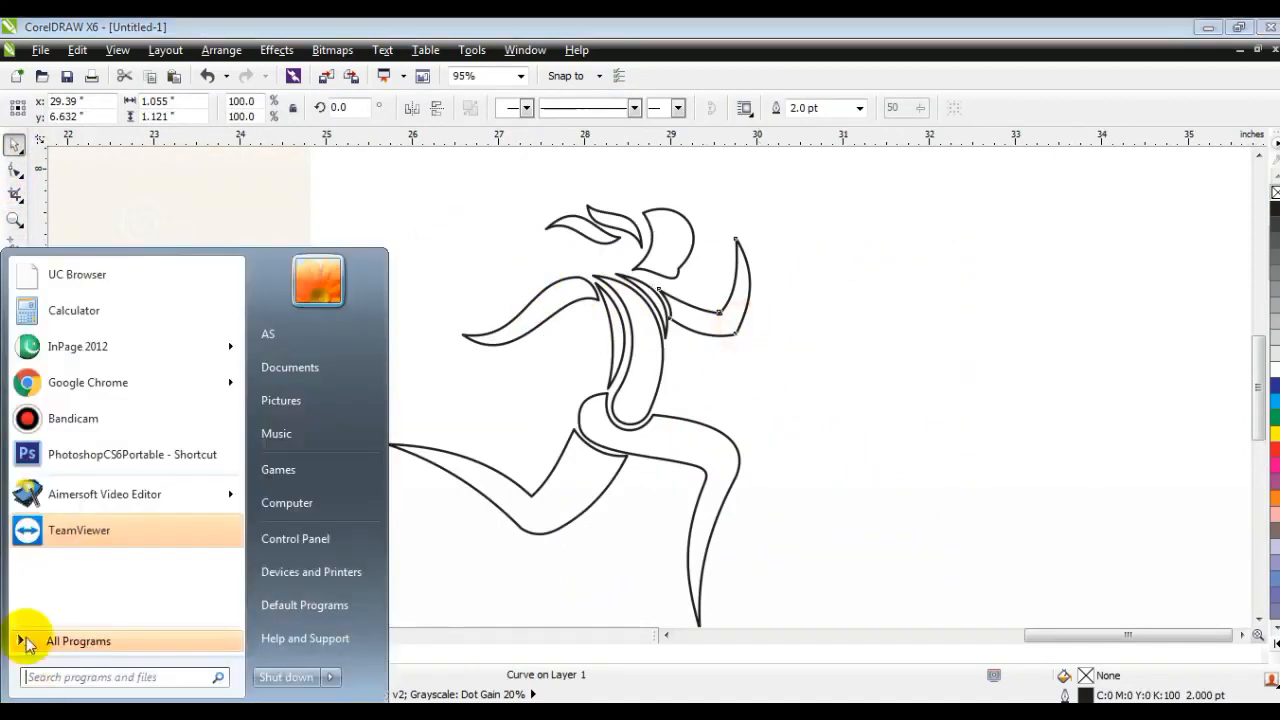
{"action": "left_click", "coordinate": [615, 590]}
{"action": "left_click", "coordinate": [615, 558]}
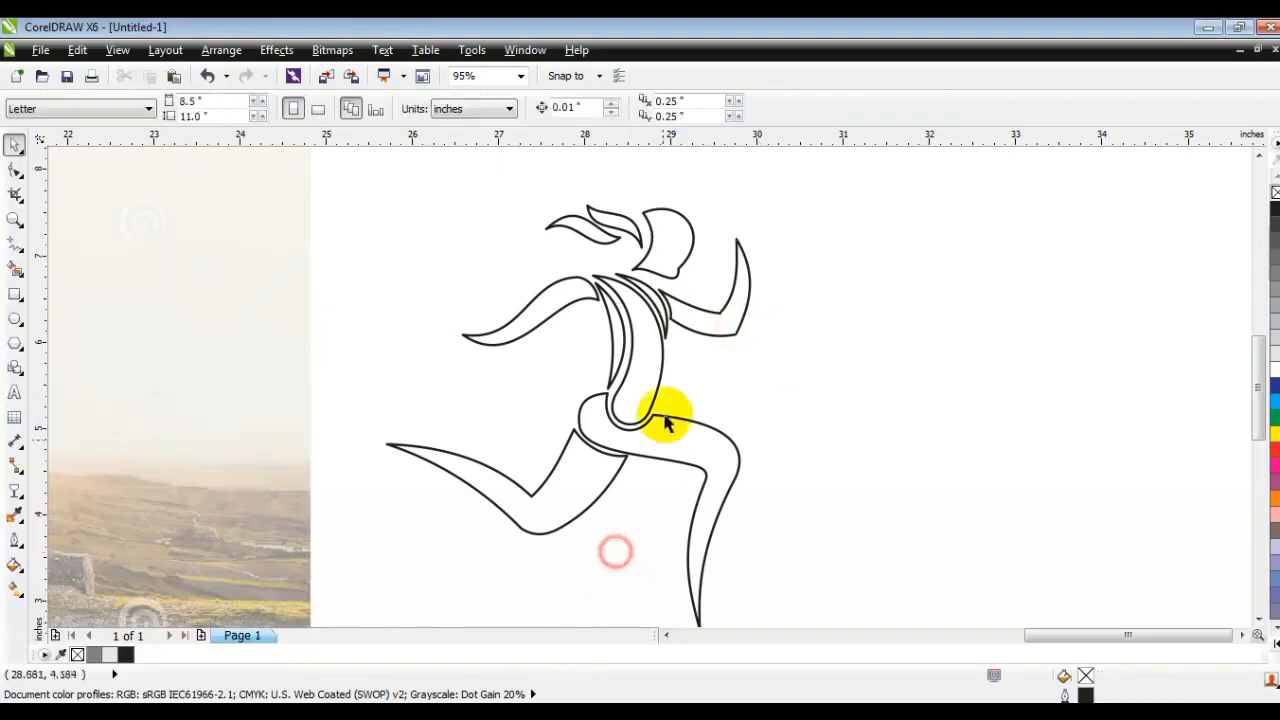
- Fill the front arm with a uniform blue, C:97 M:75 Y:0 K:0, and deselect it
{"action": "left_click", "coordinate": [737, 306]}
{"action": "left_click", "coordinate": [14, 566]}
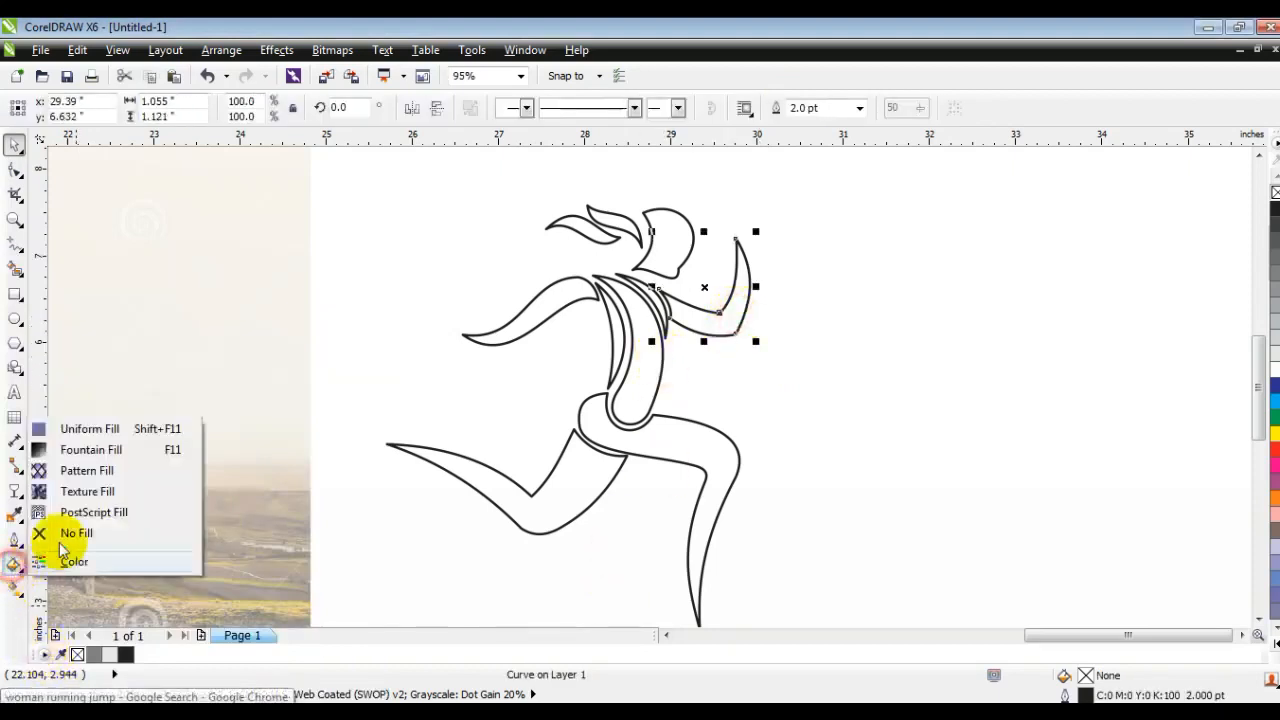
{"action": "left_click", "coordinate": [88, 430]}
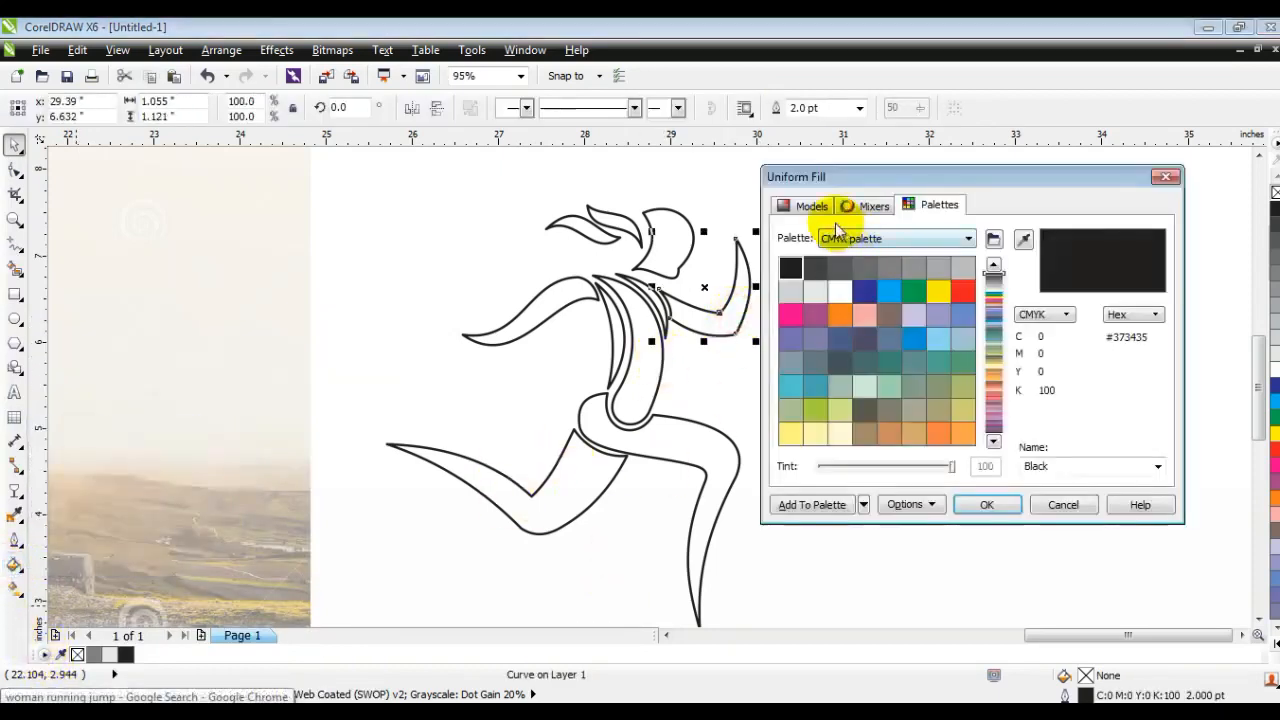
{"action": "left_click", "coordinate": [811, 207]}
{"action": "left_click_drag", "start_coordinate": [996, 272], "coordinate": [997, 350]}
{"action": "left_click", "coordinate": [955, 325]}
{"action": "left_click", "coordinate": [987, 504]}
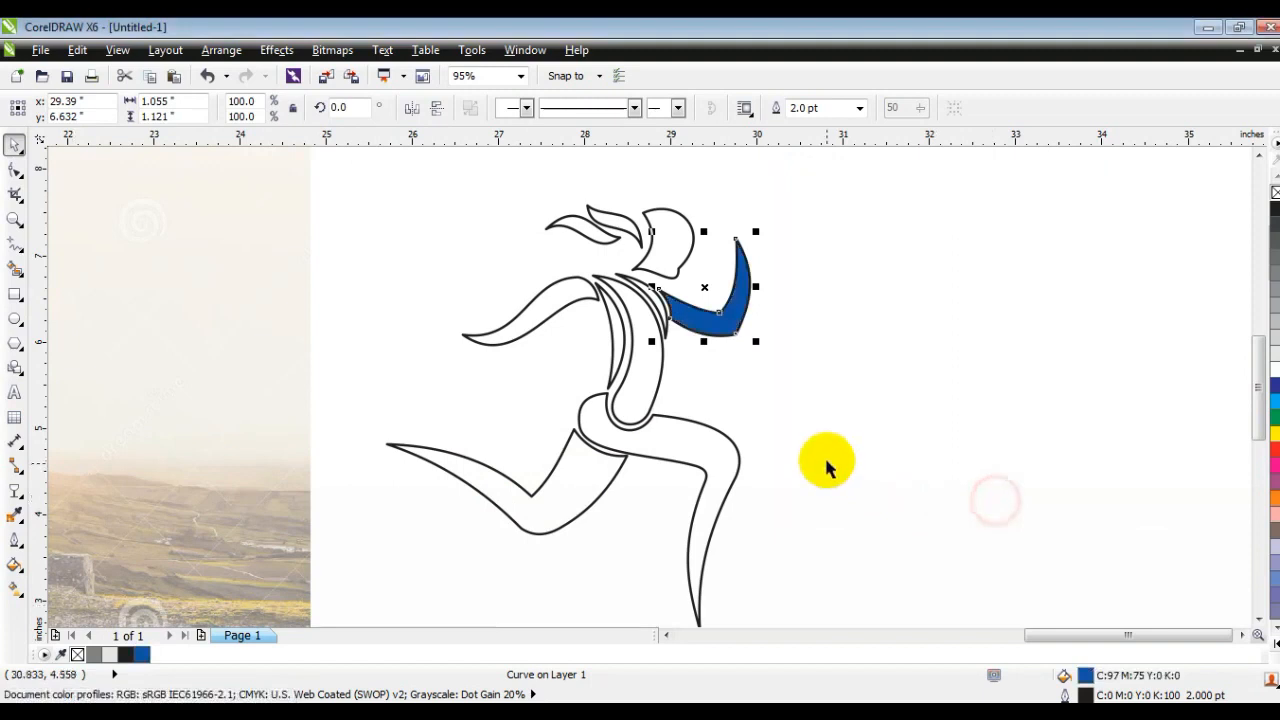
{"action": "left_click", "coordinate": [843, 443]}
- Fill the large central torso shape with light turquoise blue from the colour palette and deselect it
{"action": "left_click", "coordinate": [655, 378]}
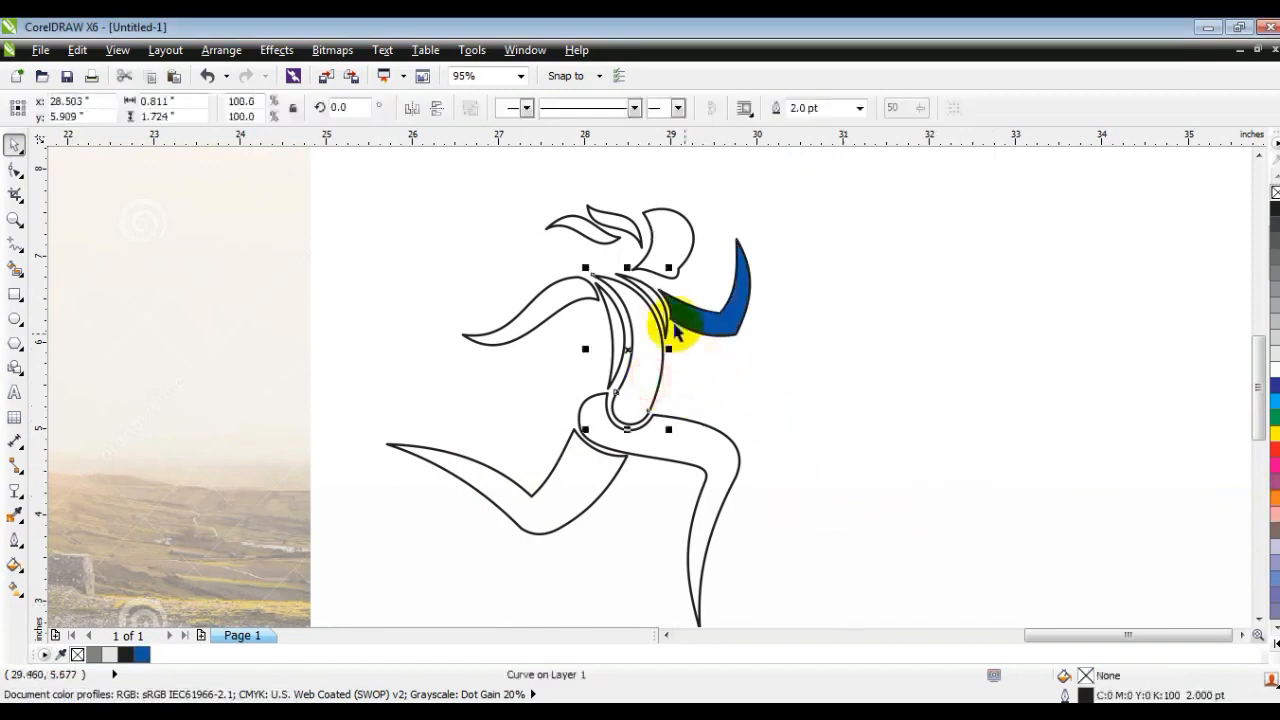
{"action": "left_click", "coordinate": [1274, 645]}
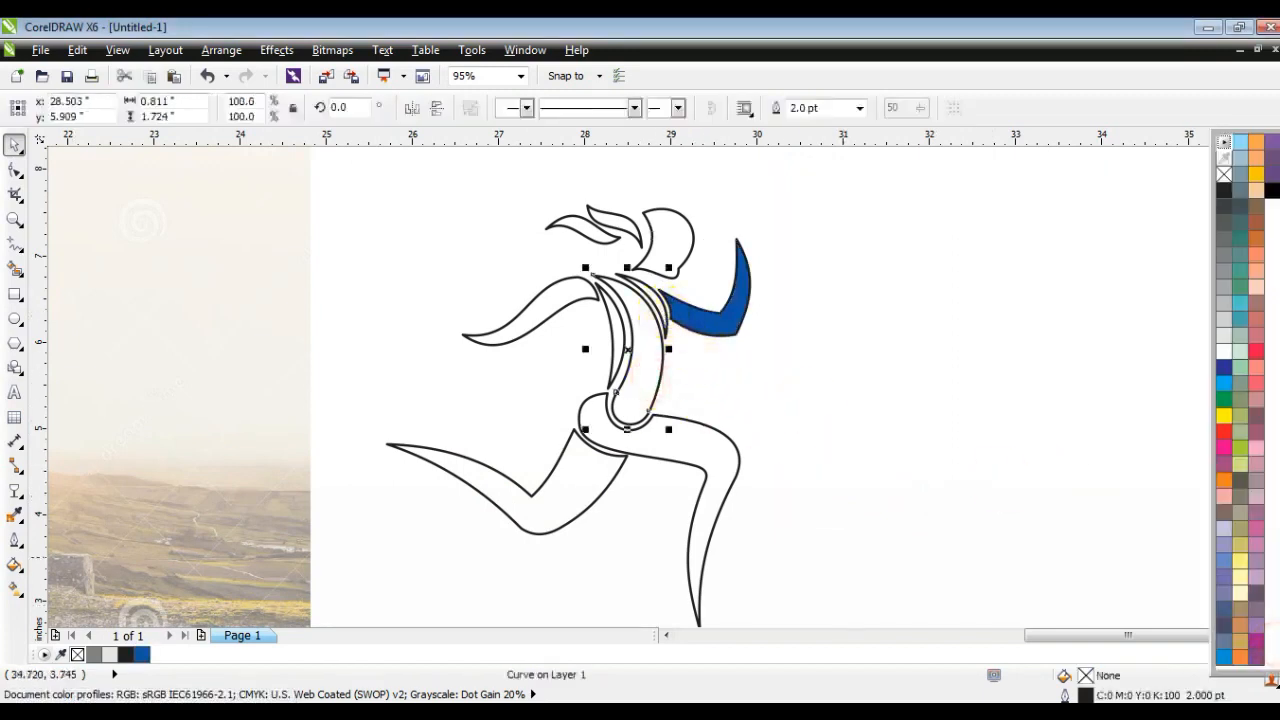
{"action": "left_click", "coordinate": [1242, 310]}
{"action": "left_click", "coordinate": [870, 362]}
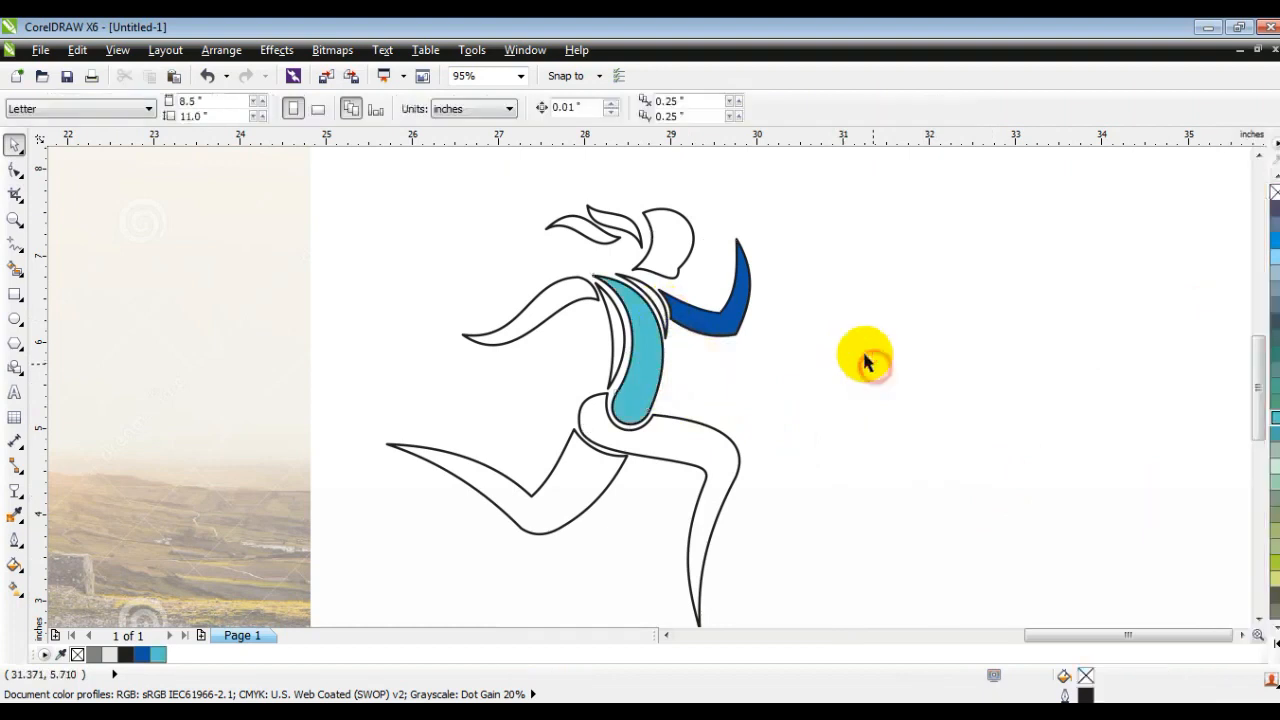
- Fill the two narrow strips flanking the torso with yellow-orange, C:0 M:41 Y:100 K:0, and deselect them
{"action": "left_click", "coordinate": [660, 308]}
{"action": "left_click", "coordinate": [612, 326], "text": "shift"}
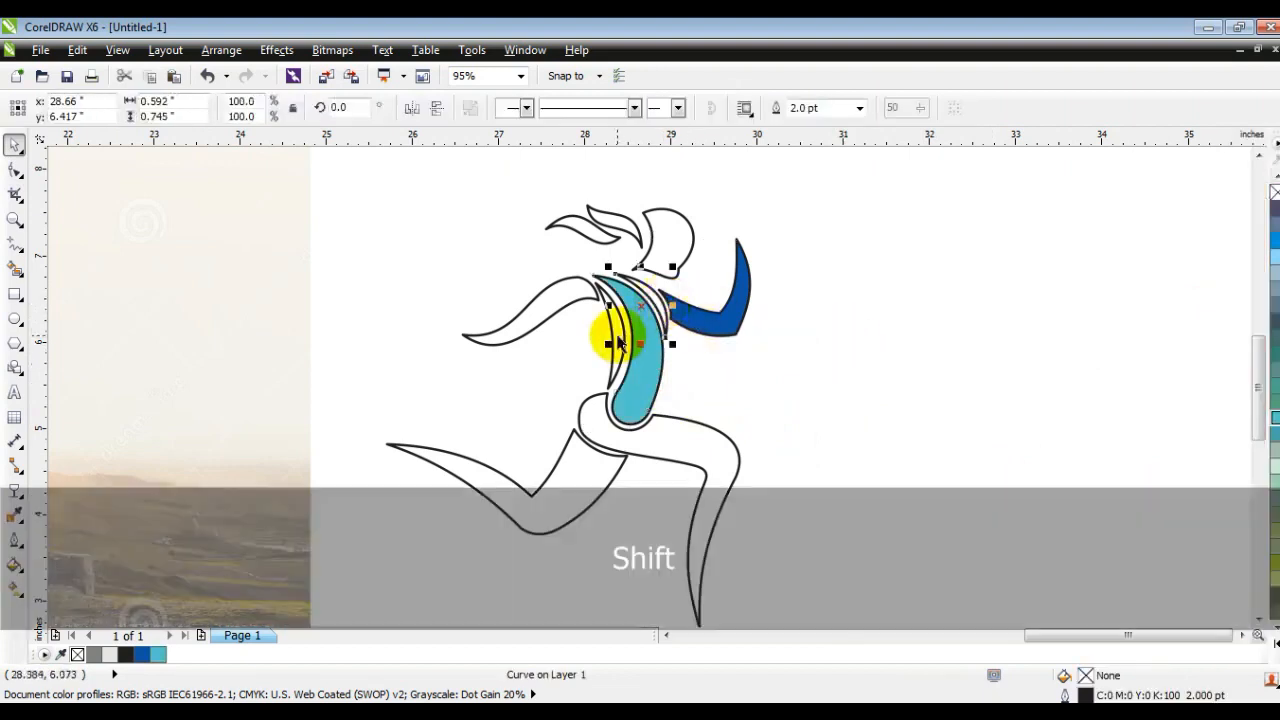
{"action": "left_click", "coordinate": [1275, 637]}
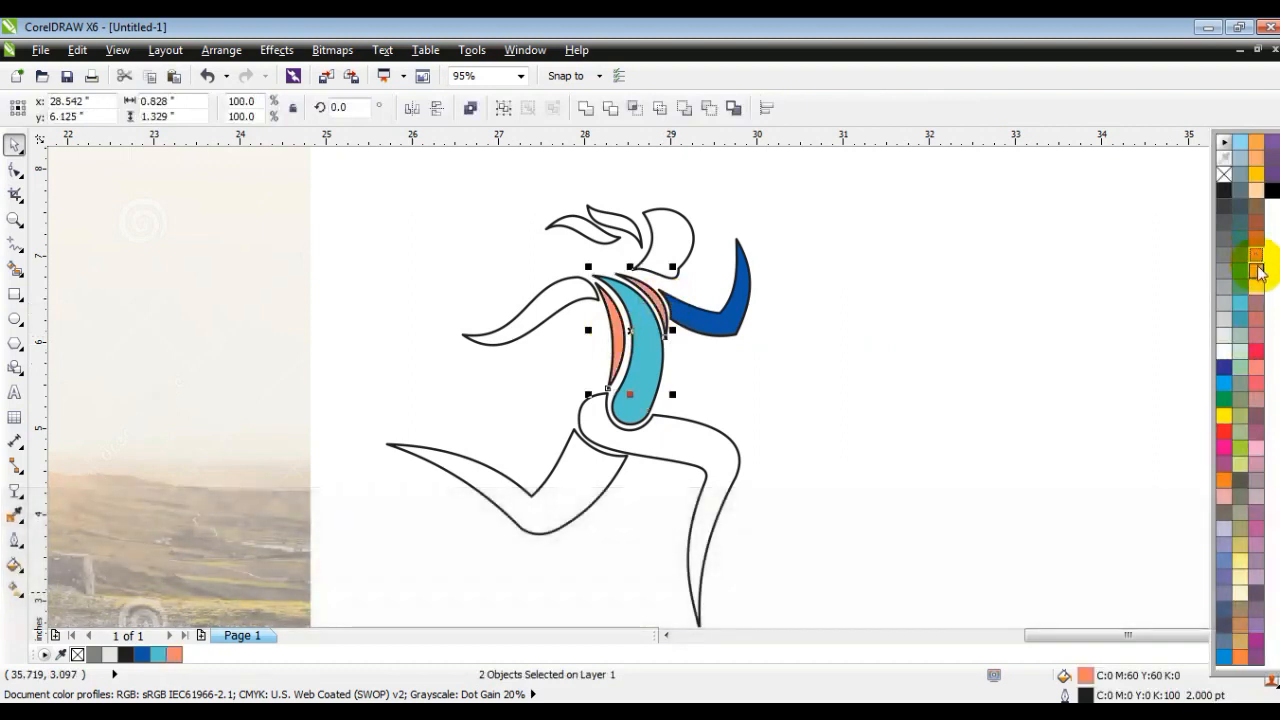
{"action": "left_click", "coordinate": [1256, 190]}
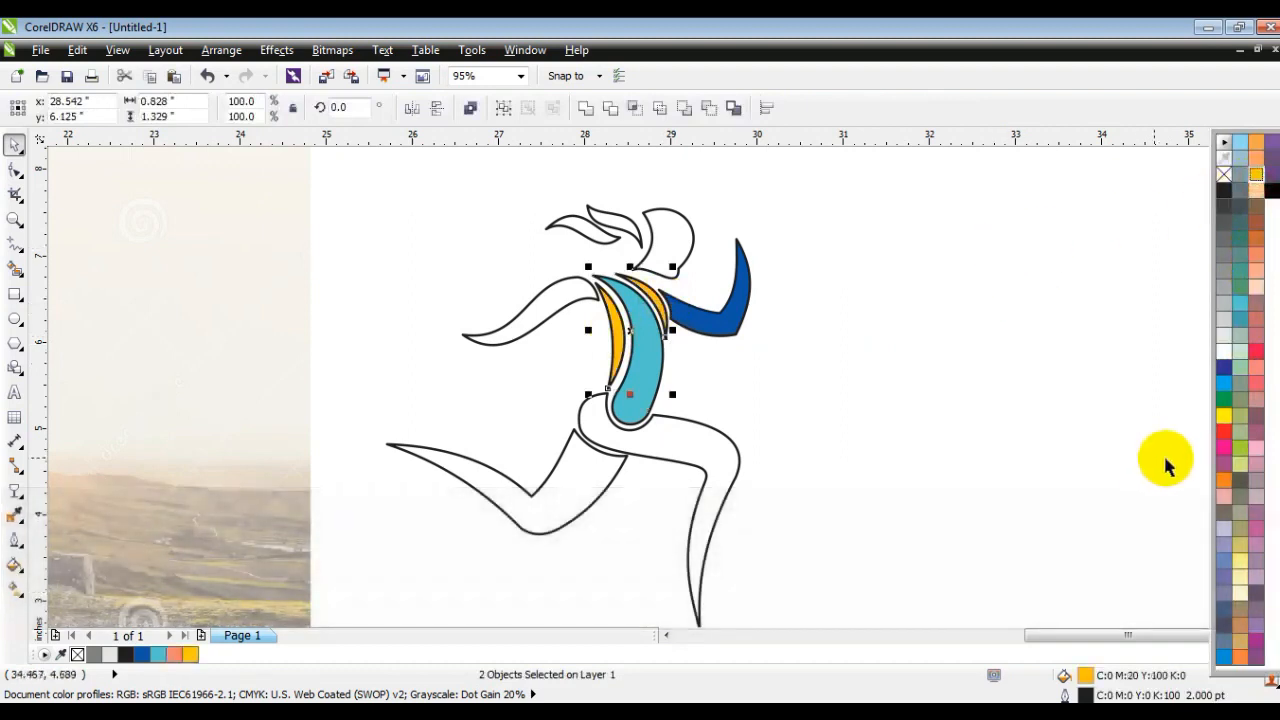
{"action": "left_click", "coordinate": [1227, 484], "text": "ctrl"}
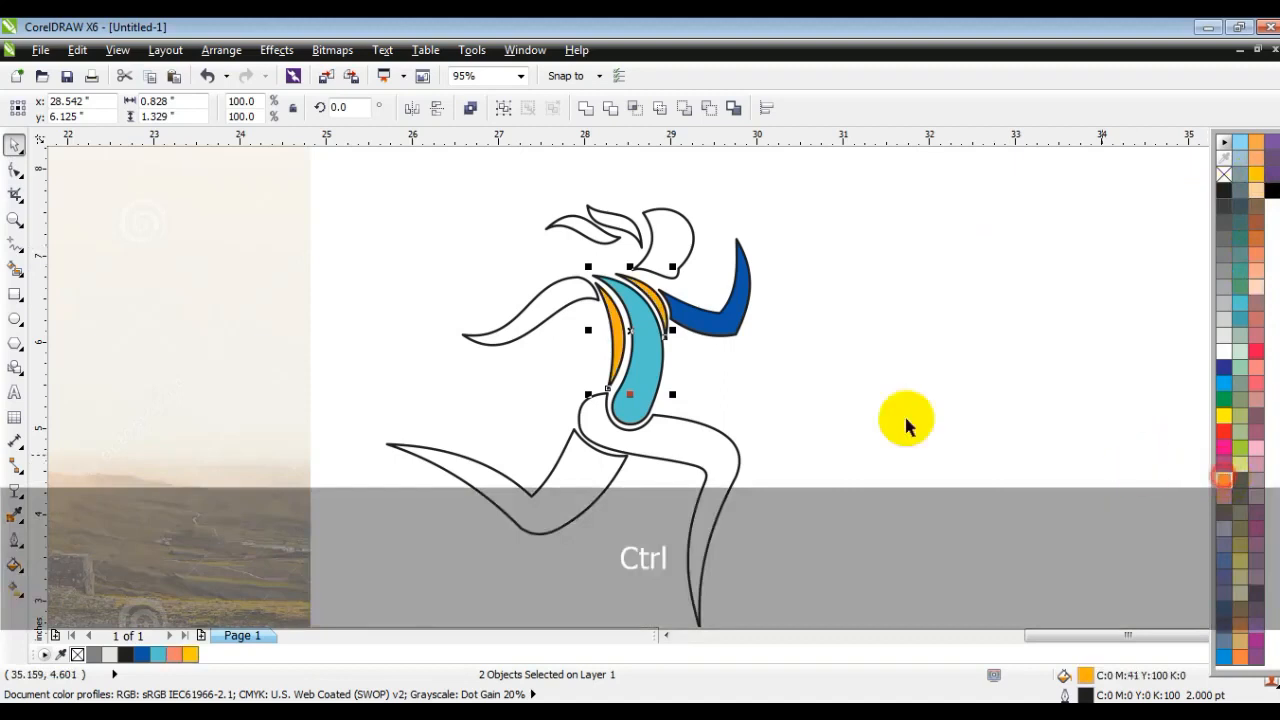
{"action": "left_click", "coordinate": [837, 409]}
- Fill the head and the lower hair strand with orange, C:0 M:60 Y:100 K:0, and deselect them
{"action": "left_click", "coordinate": [651, 252]}
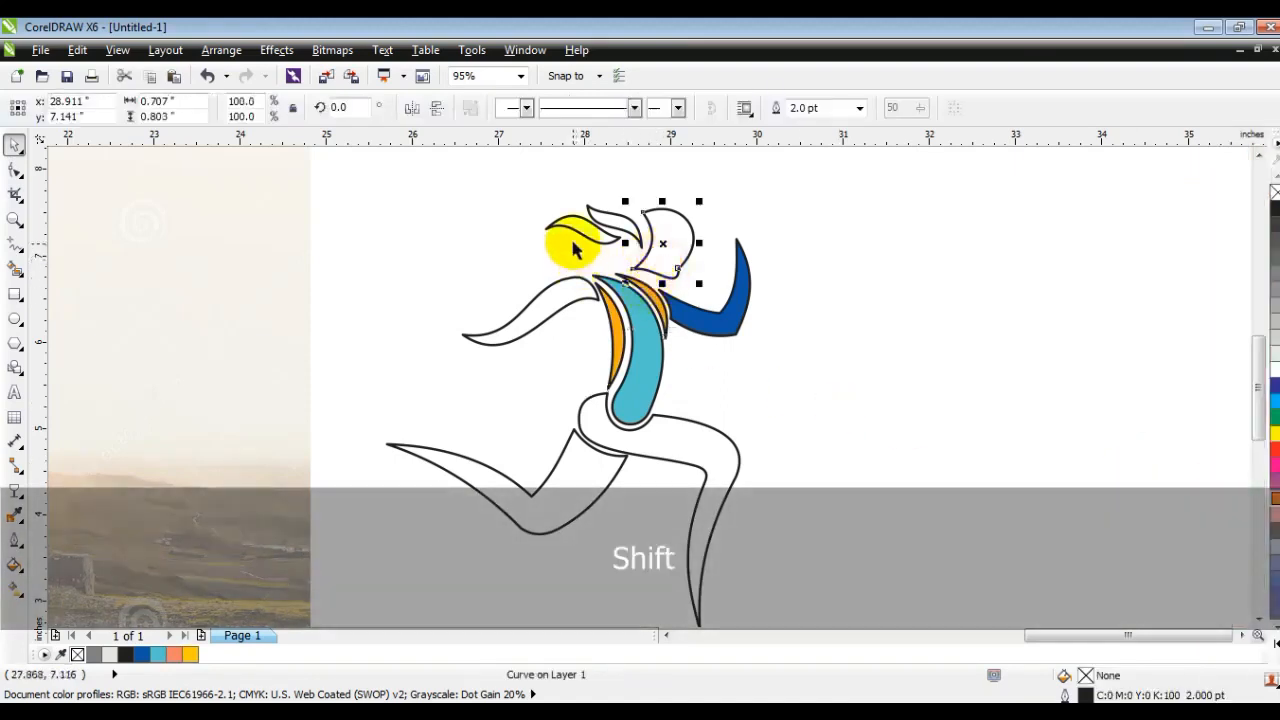
{"action": "left_click", "coordinate": [577, 216], "text": "shift"}
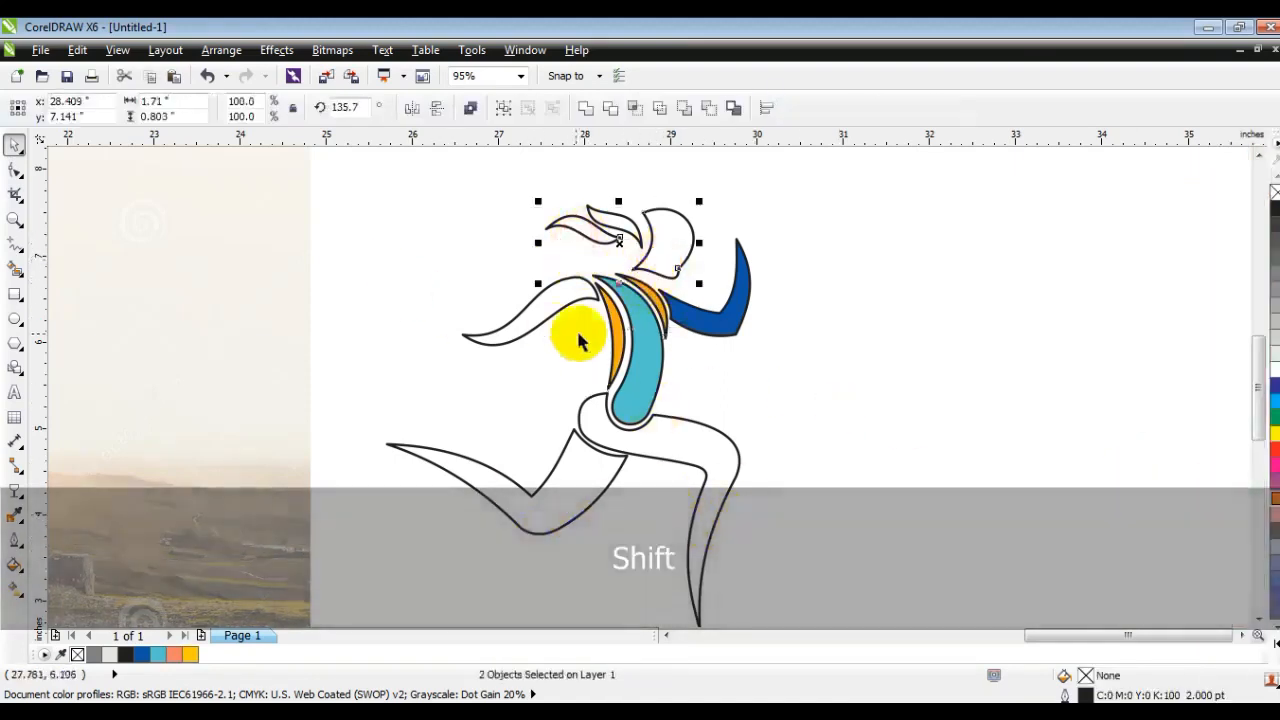
{"action": "left_click", "coordinate": [1275, 498]}
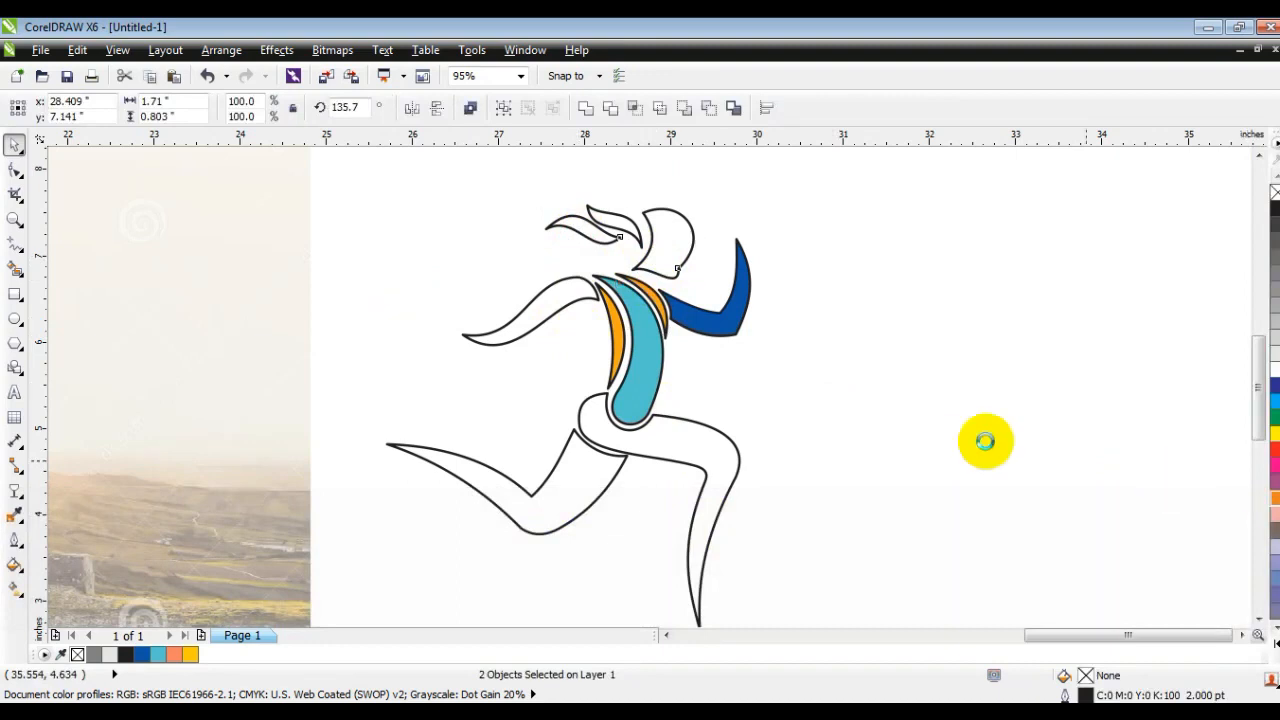
{"action": "left_click", "coordinate": [826, 390]}
- Fill the upper hair strand and the back leg with the same blue as the front arm
{"action": "left_click", "coordinate": [605, 230]}
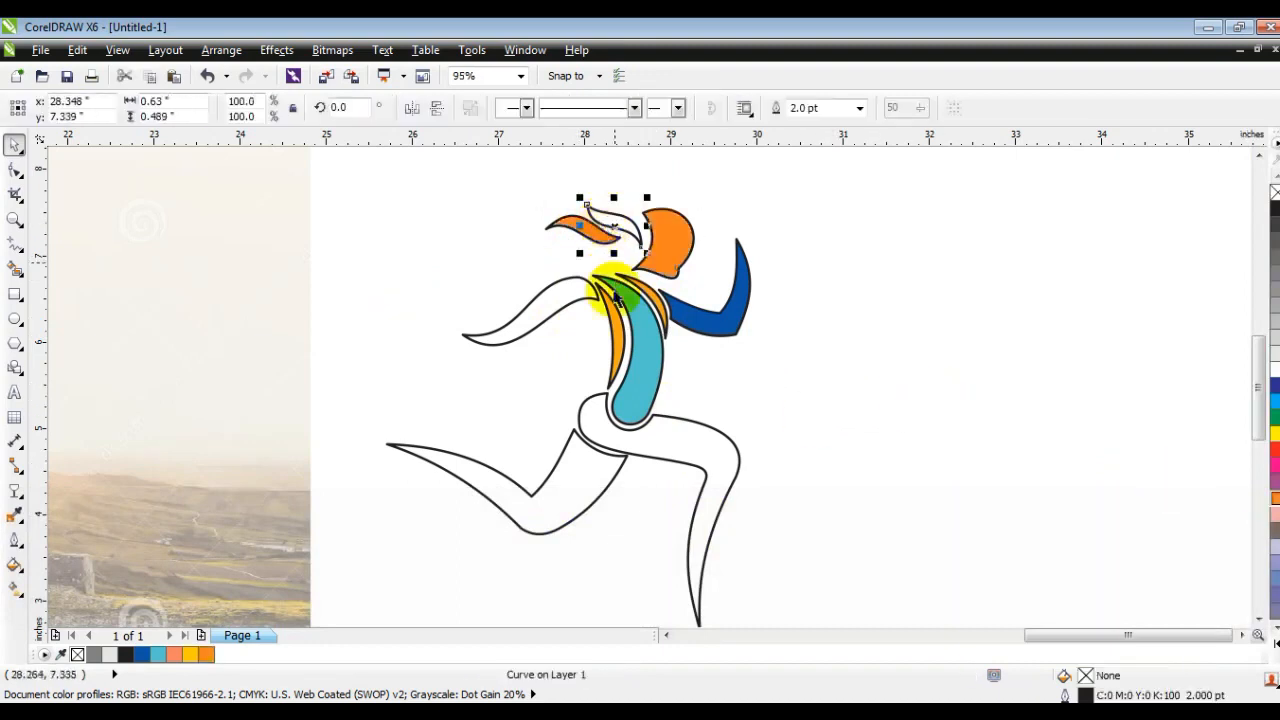
{"action": "left_click", "coordinate": [572, 450], "text": "shift"}
{"action": "left_click", "coordinate": [150, 658]}
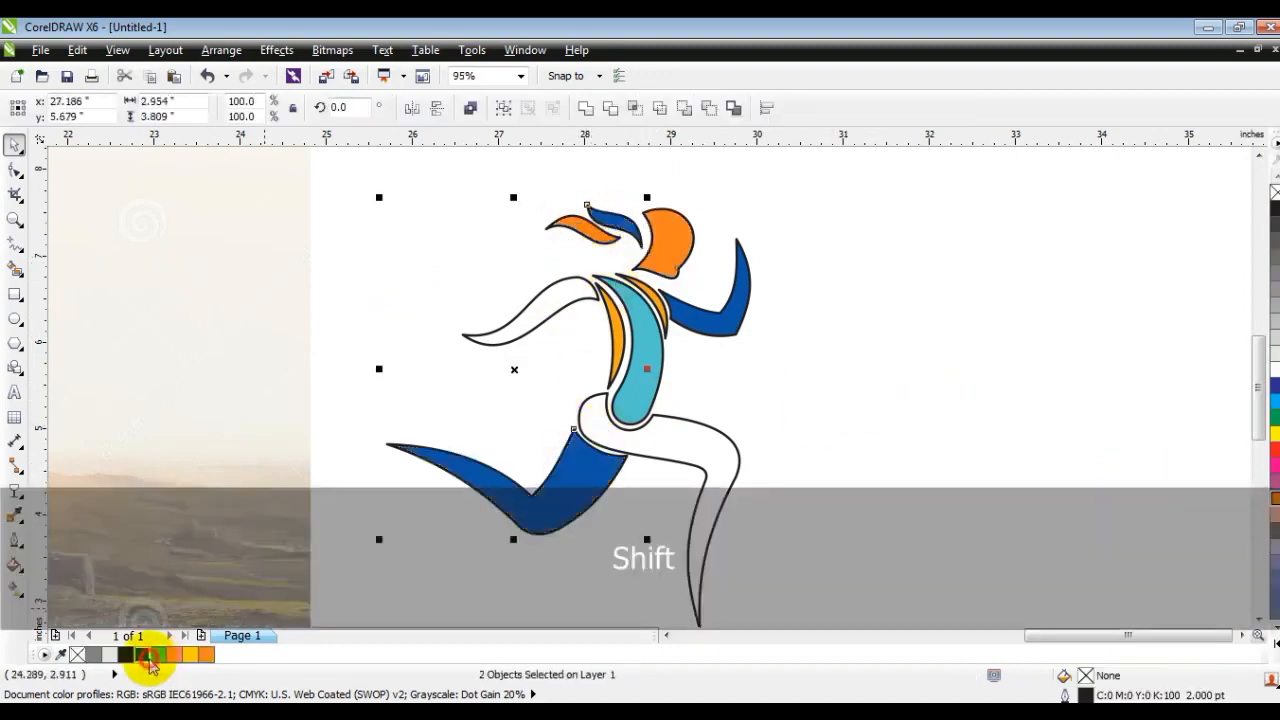
- Fill the front leg and the back arm with the head's orange and deselect them
{"action": "left_click", "coordinate": [648, 448]}
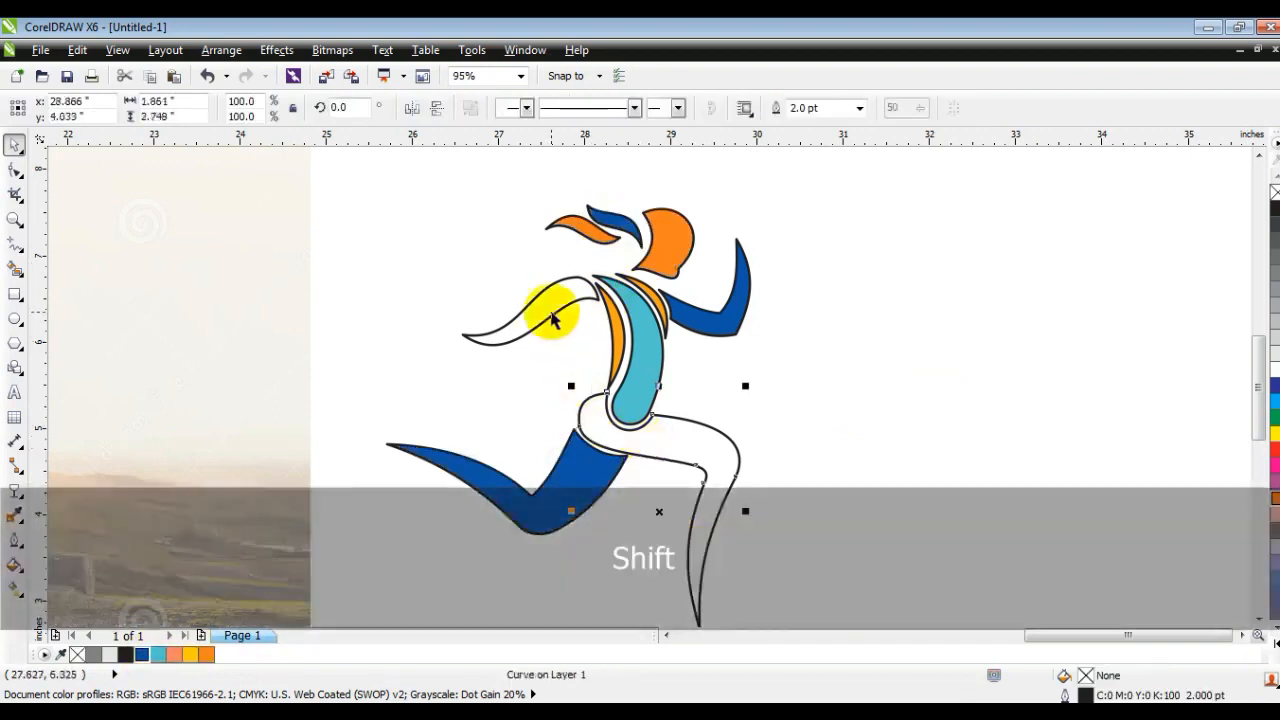
{"action": "left_click", "coordinate": [551, 312], "text": "shift"}
{"action": "left_click", "coordinate": [207, 656]}
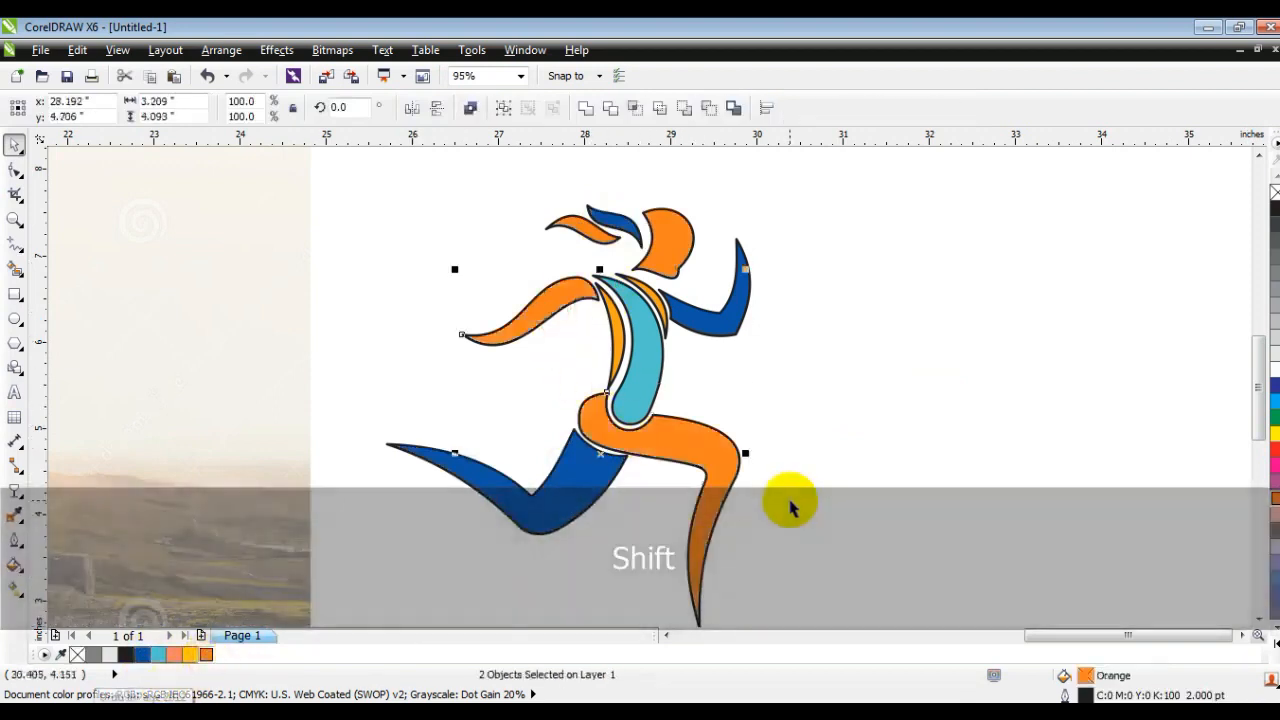
{"action": "key", "text": "Escape"}
- Select all the shapes of the running figure, remove their outlines and deselect them
{"action": "scroll", "coordinate": [760, 505], "scroll_direction": "down", "scroll_amount": 2}
{"action": "left_click_drag", "start_coordinate": [750, 522], "coordinate": [497, 277]}
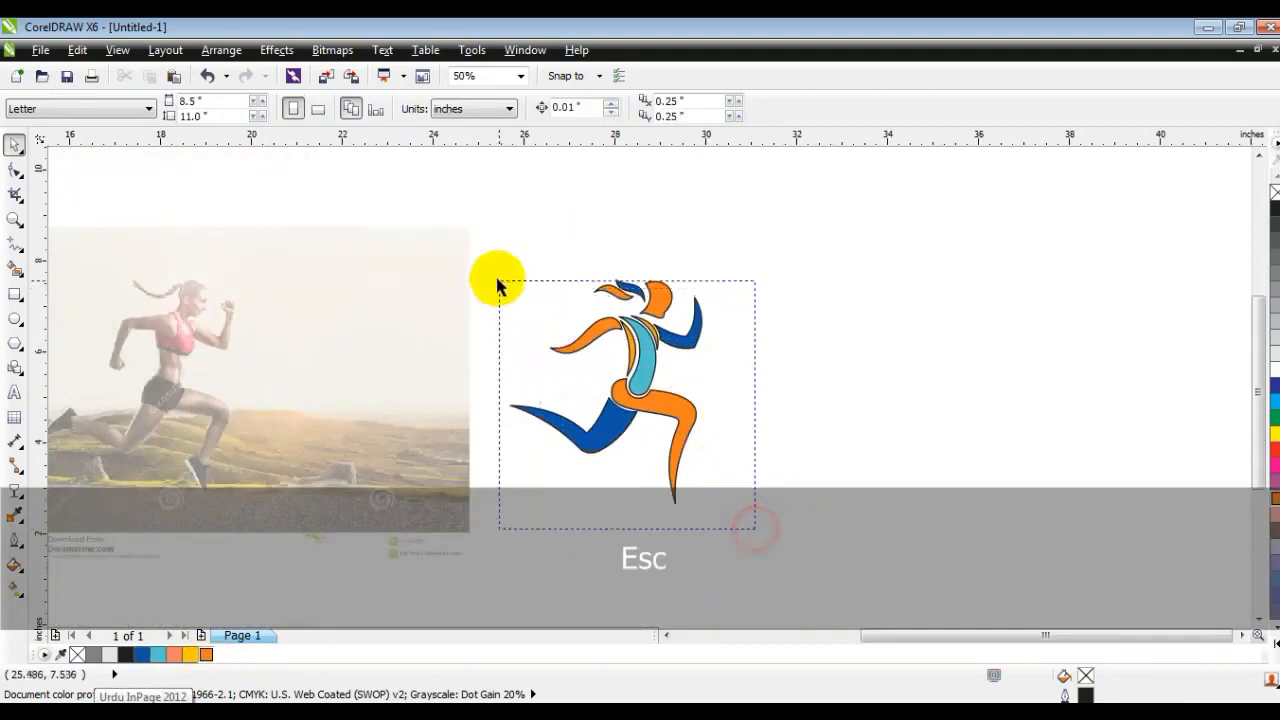
{"action": "left_click", "coordinate": [969, 276]}
- Select all the coloured shapes of the running figure and group them
{"action": "left_click_drag", "start_coordinate": [813, 252], "coordinate": [494, 514]}
{"action": "key", "text": "shift+F2"}
{"action": "key", "text": "Escape"}
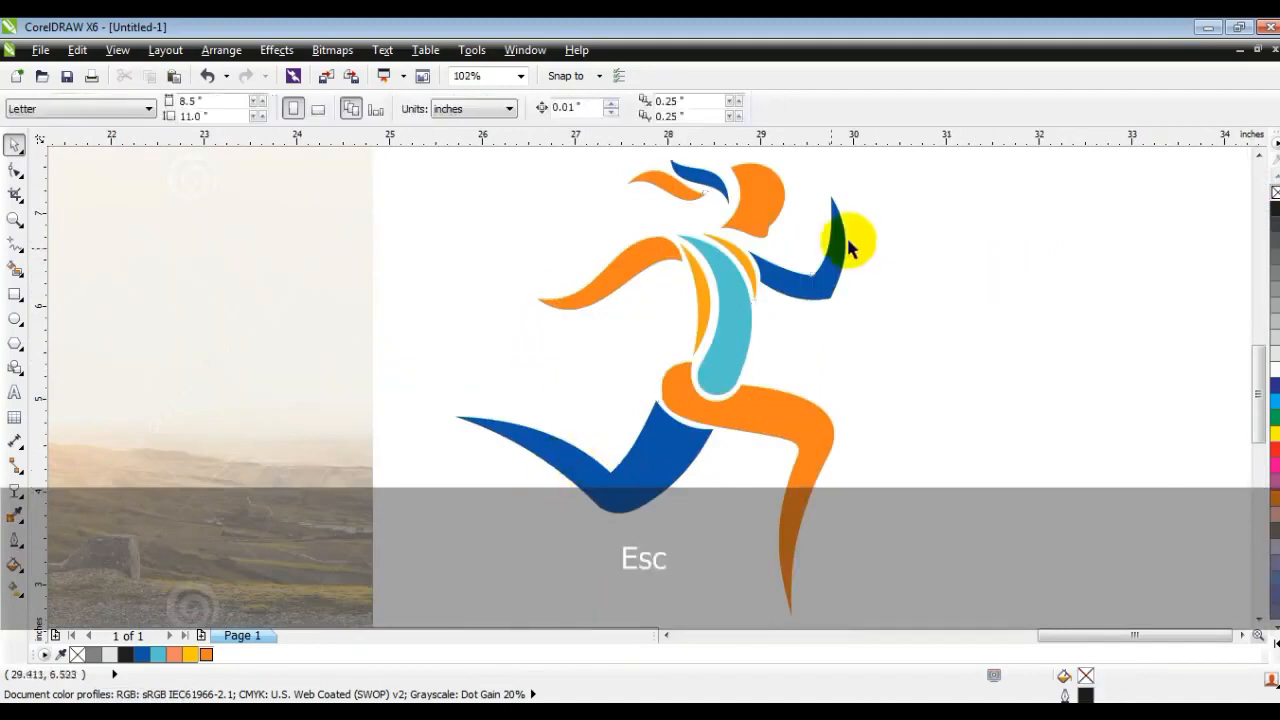
{"action": "key", "text": "F3"}
{"action": "key", "text": "Escape"}
{"action": "left_click_drag", "start_coordinate": [820, 514], "coordinate": [585, 240]}
{"action": "key", "text": "ctrl+g"}
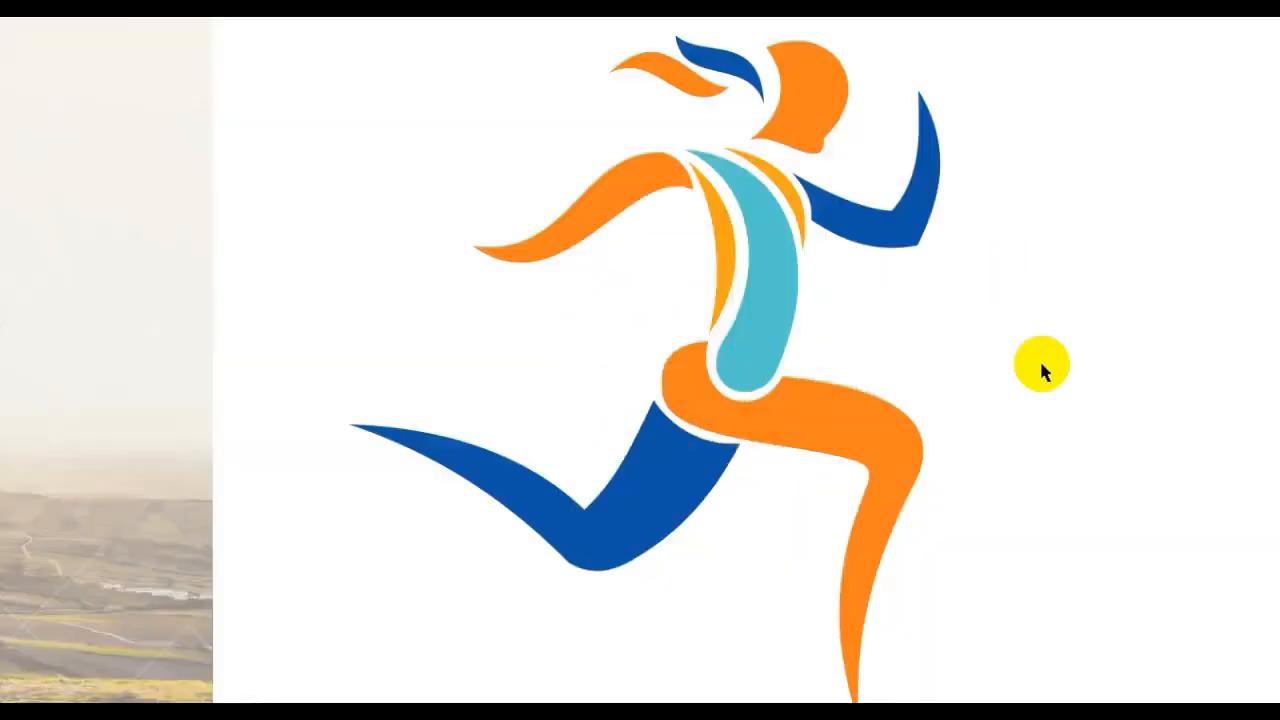